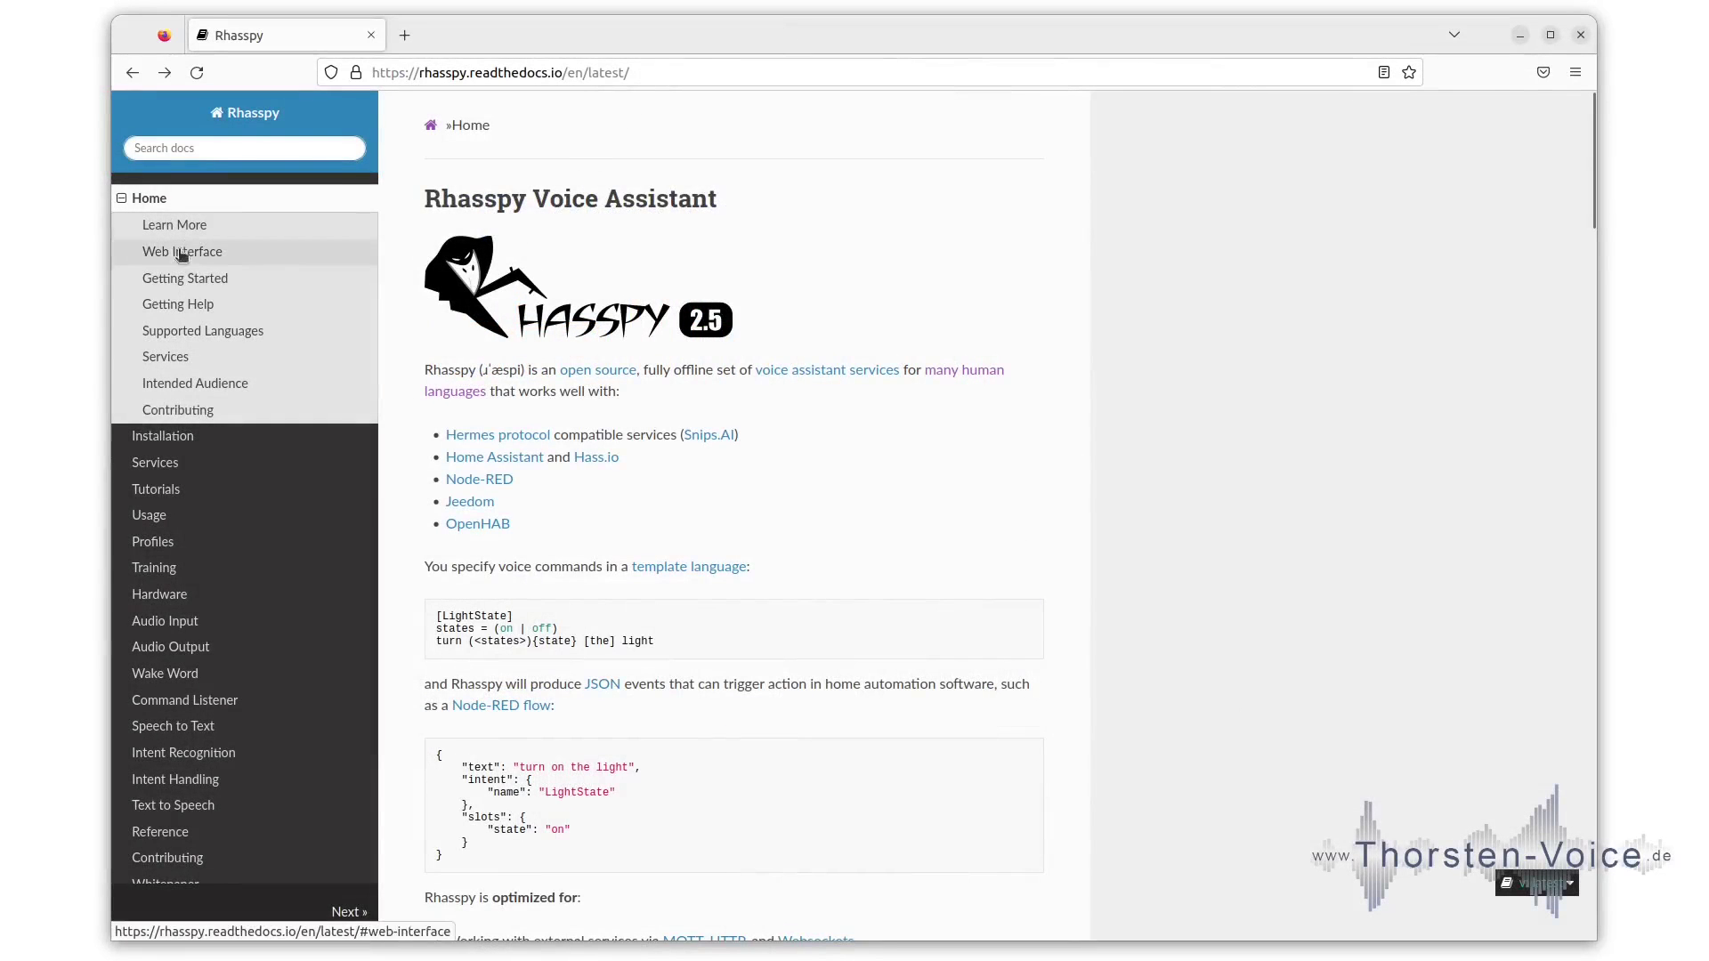
Open the Installation documentation and examine the commands for installing Docker, joining the docker group and running the Rhasspy image
click(173, 445)
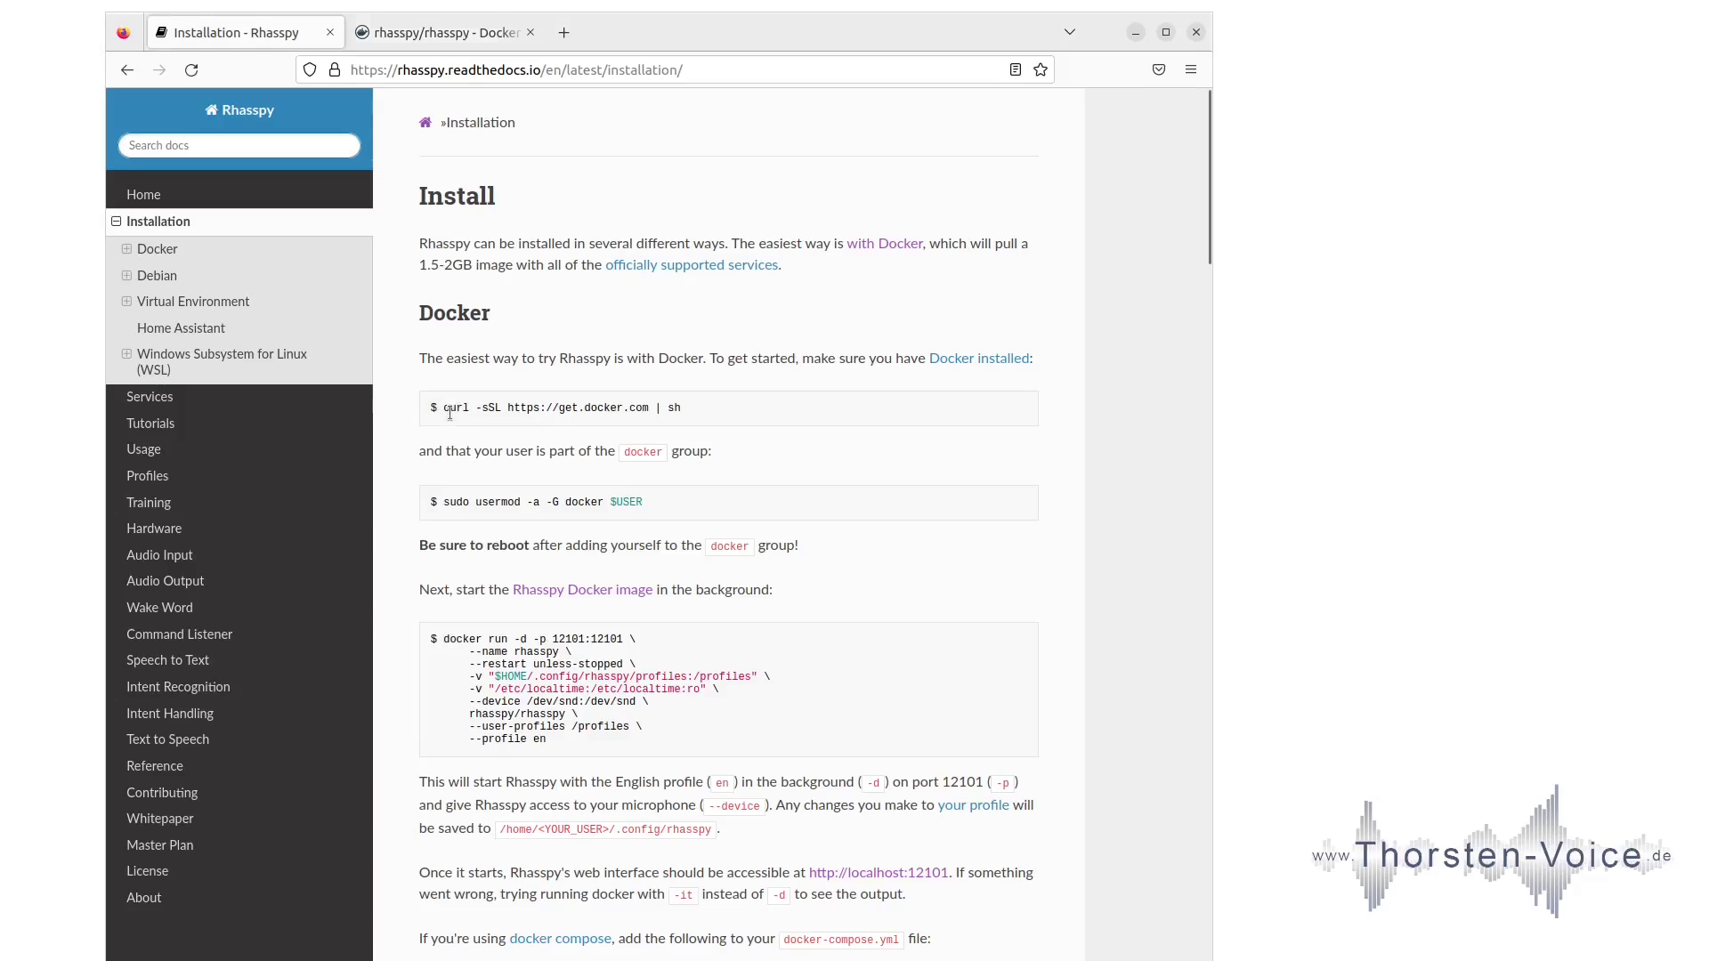
drag(449, 408, 664, 424)
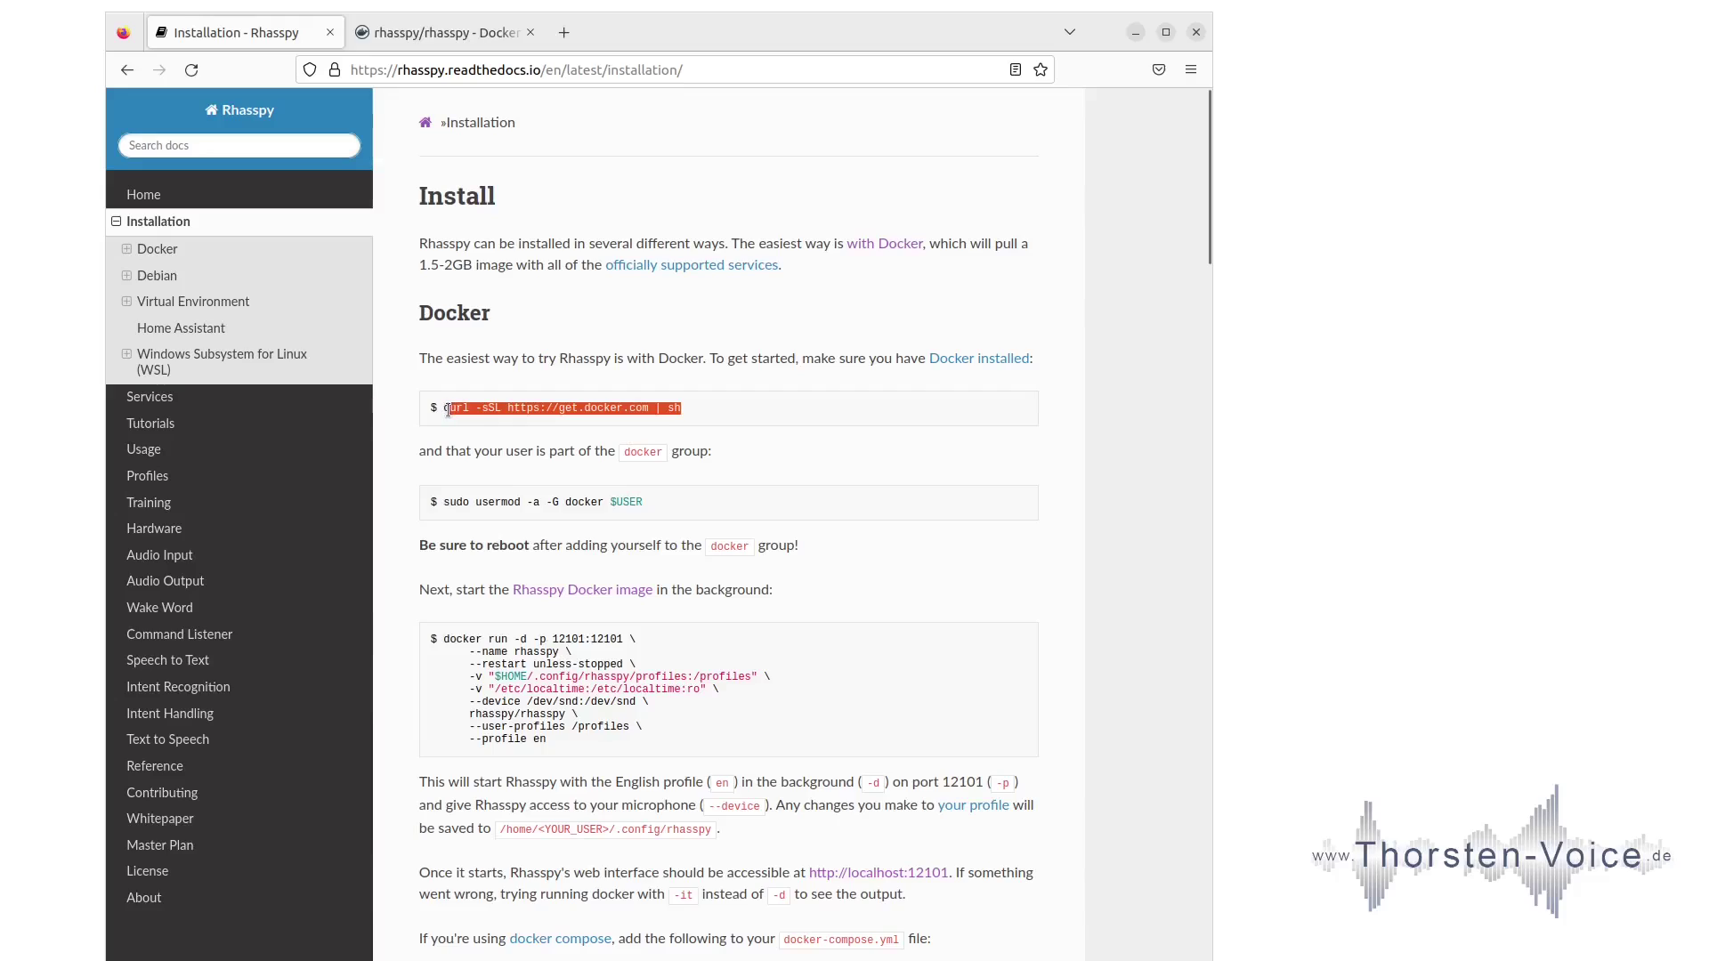
drag(445, 504, 677, 516)
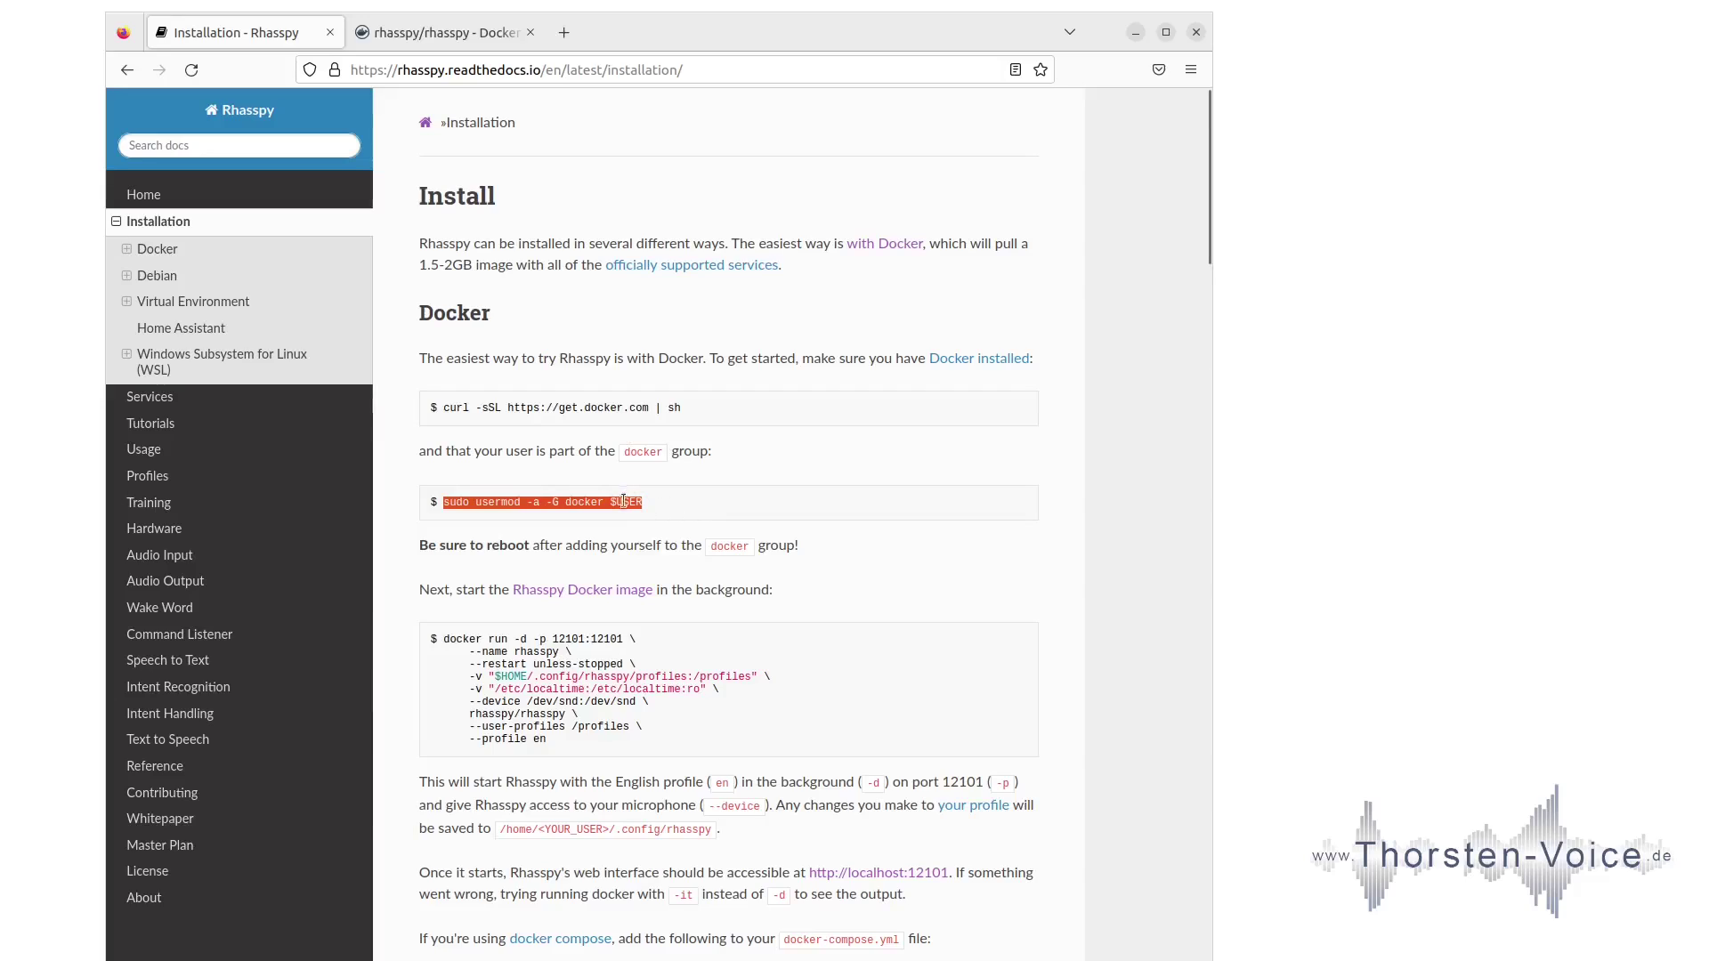
click(444, 638)
drag(443, 637, 560, 744)
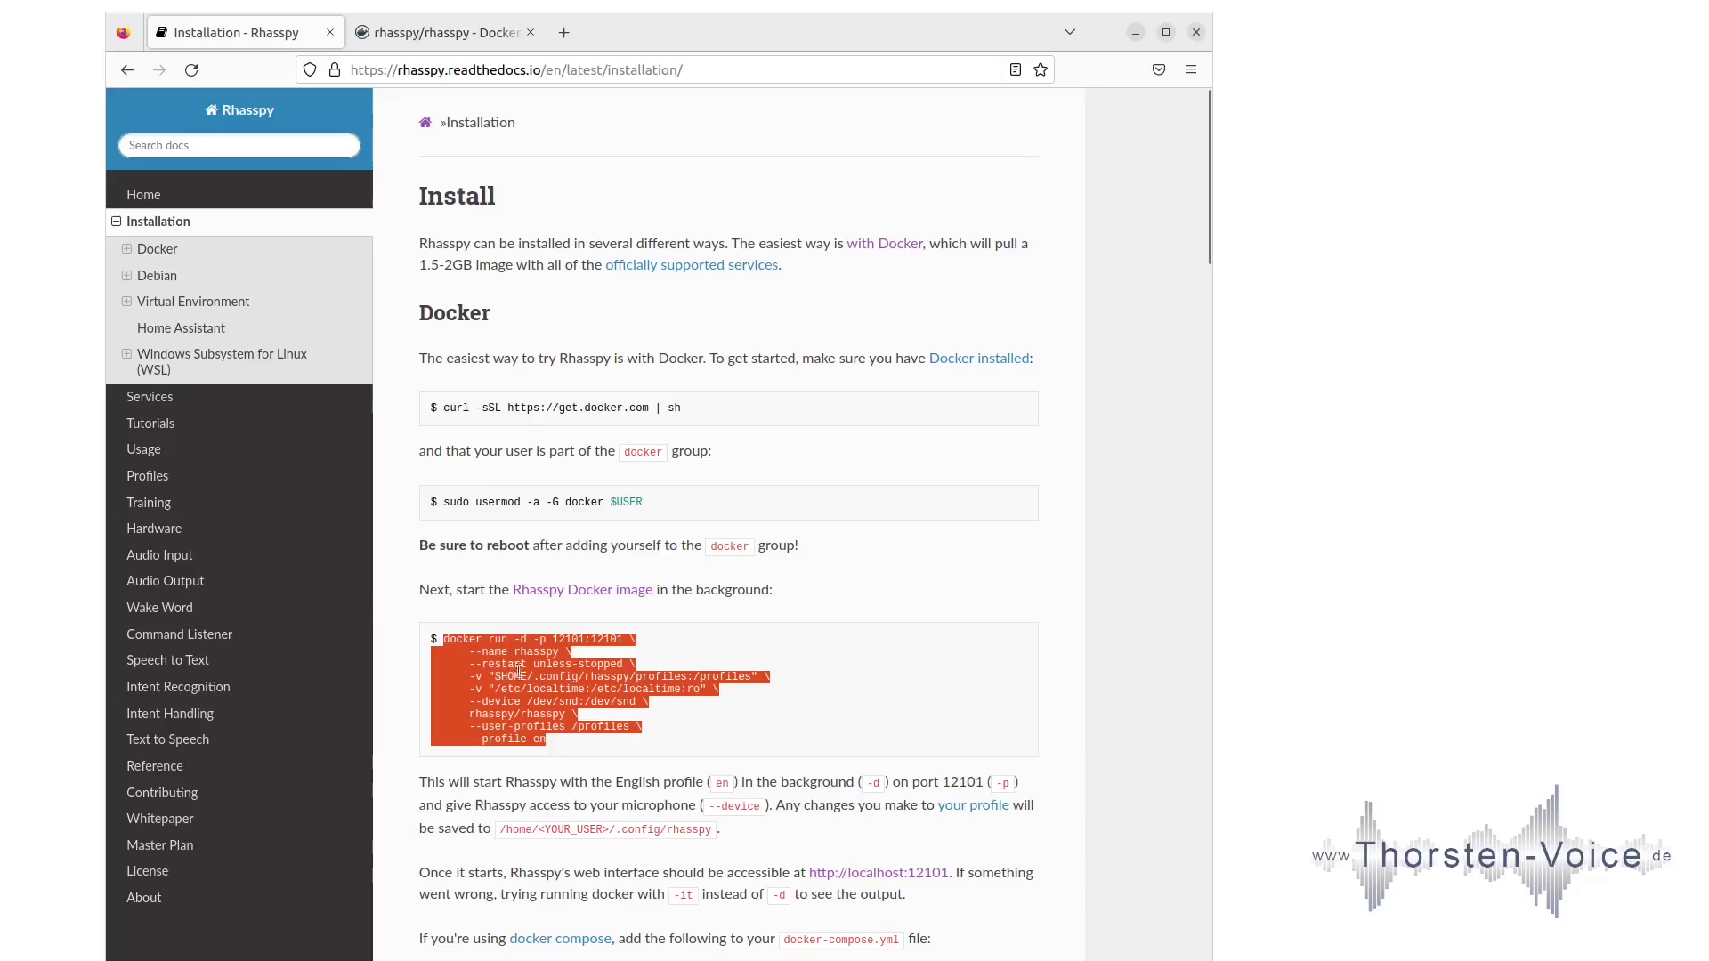
click(567, 638)
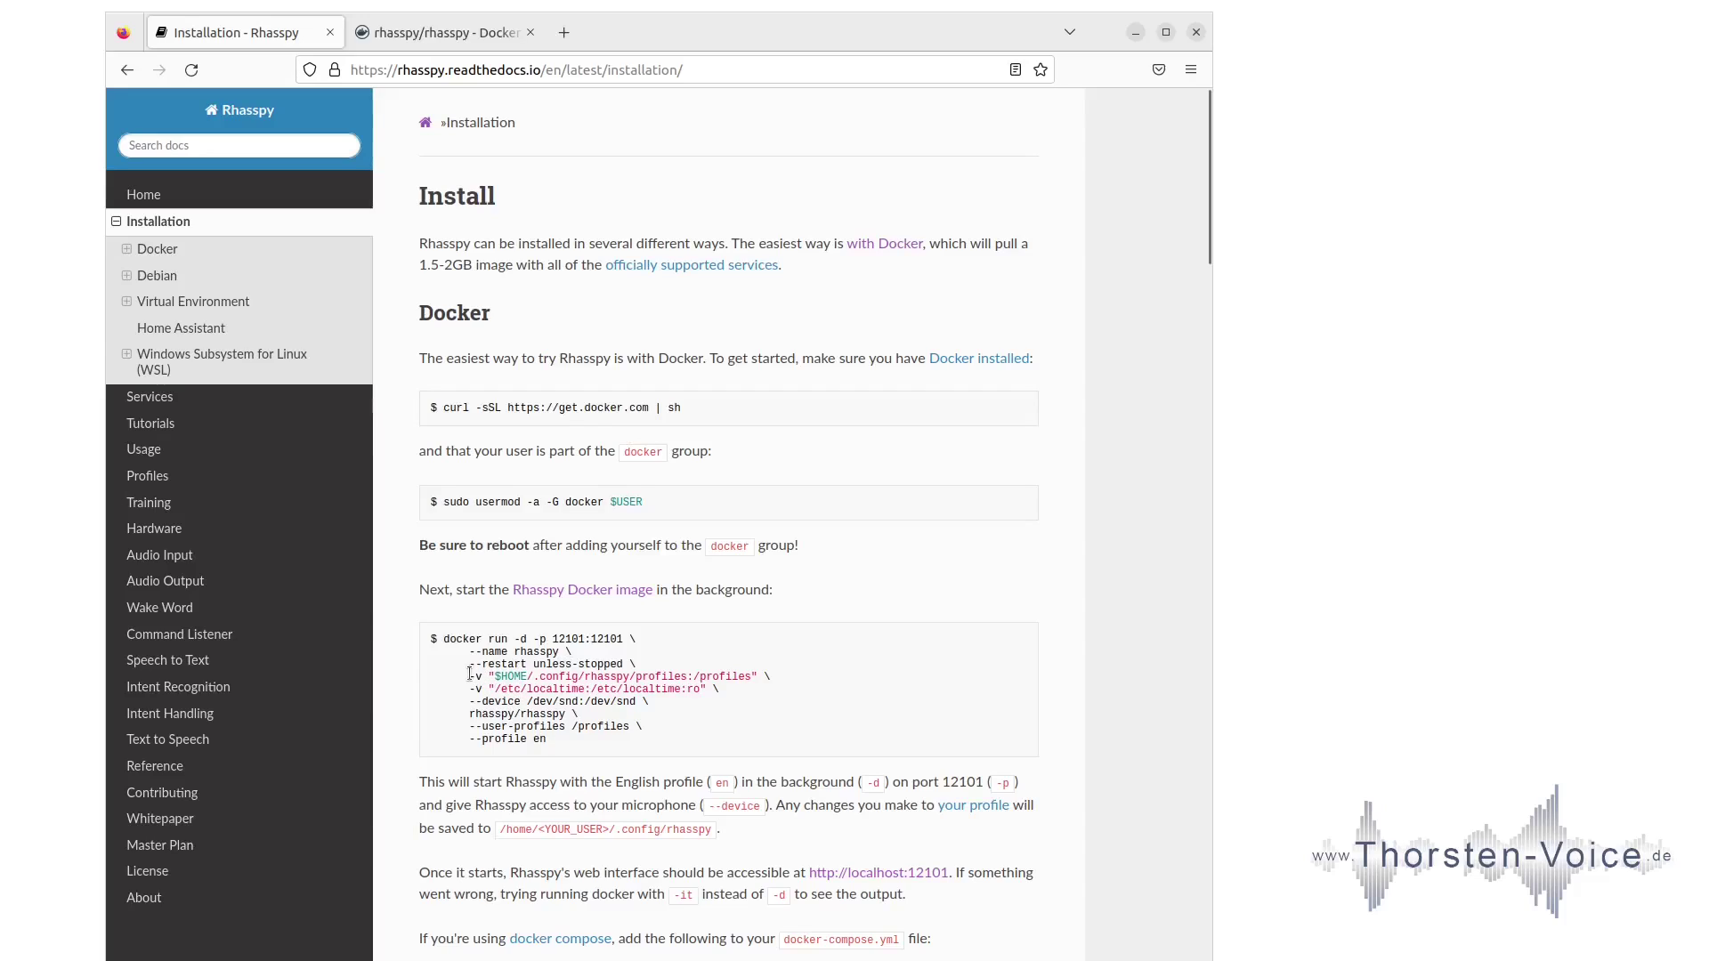
Examine the docker run command's volume mounts, /profiles path, sound device, rhasspy/rhasspy image name and profile option
drag(469, 676, 713, 688)
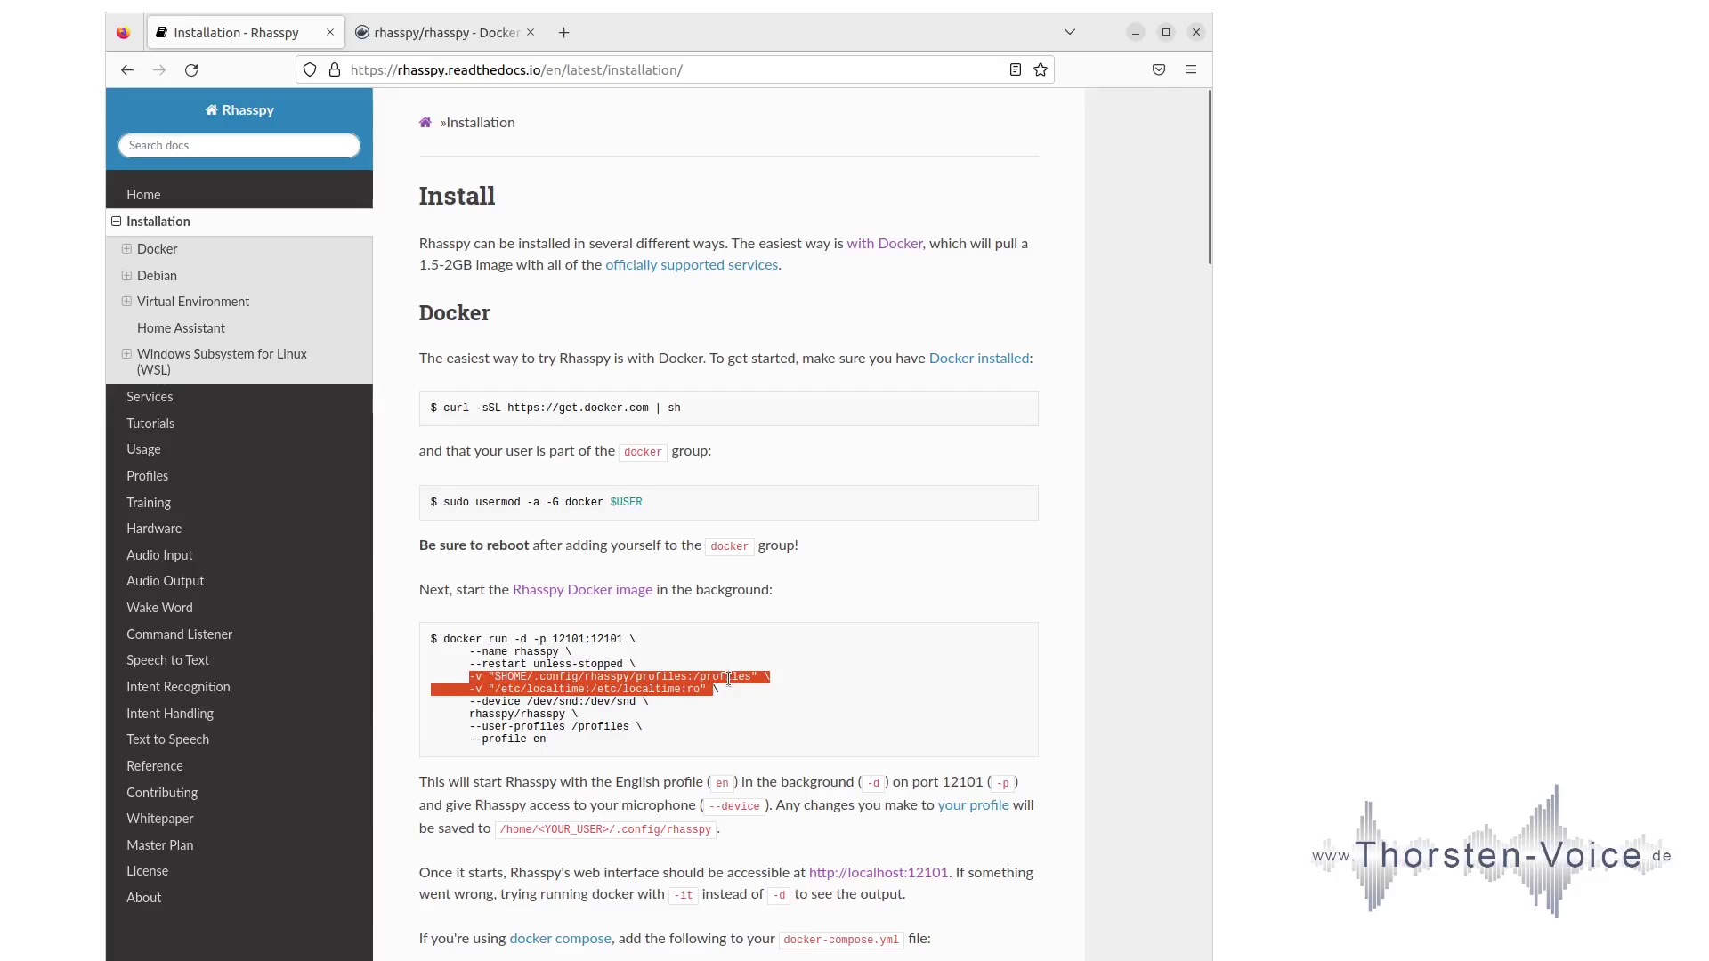
click(605, 677)
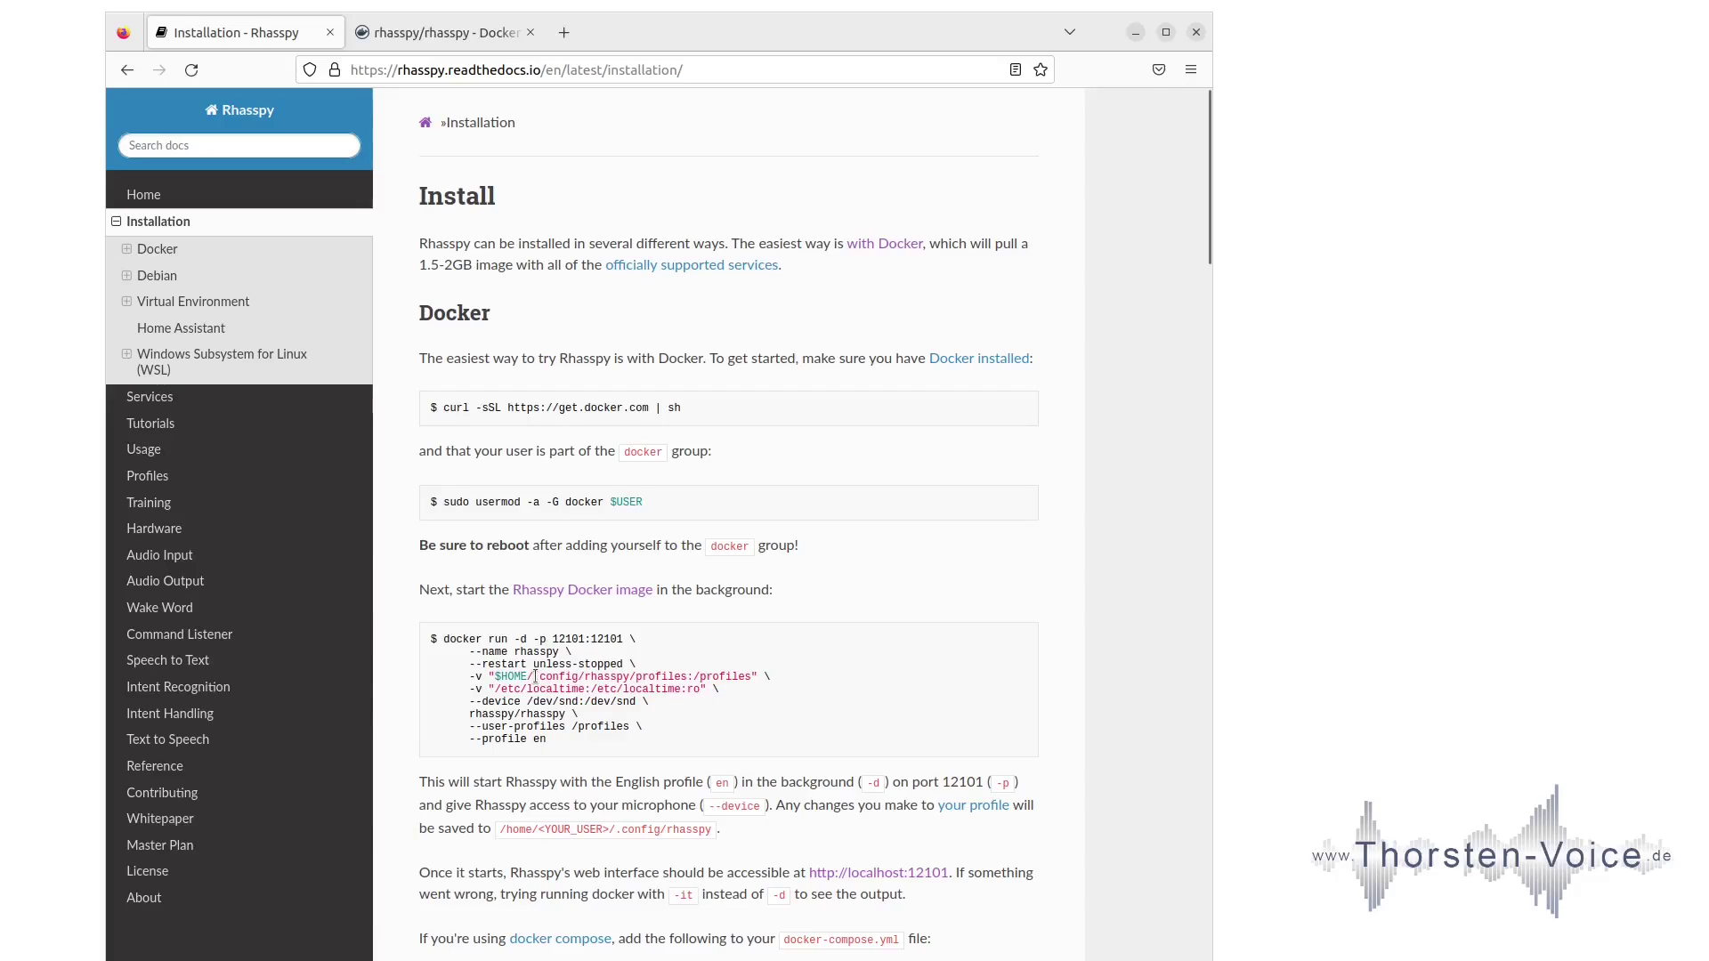
drag(695, 677, 753, 677)
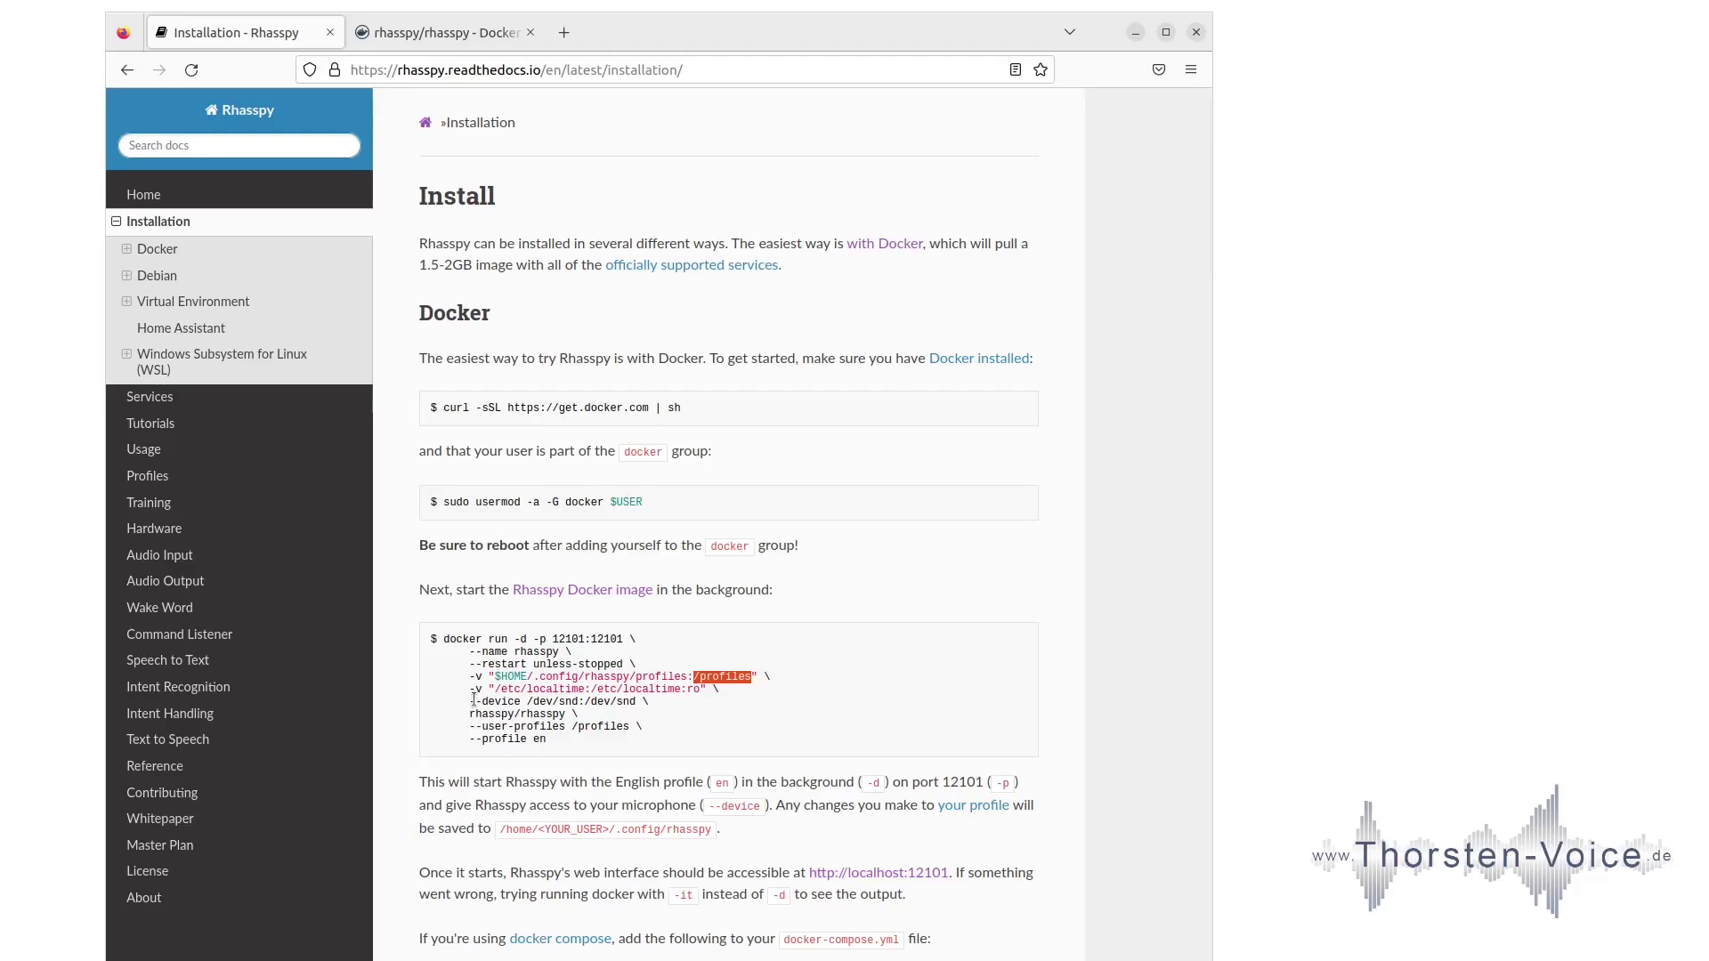
drag(474, 701, 627, 704)
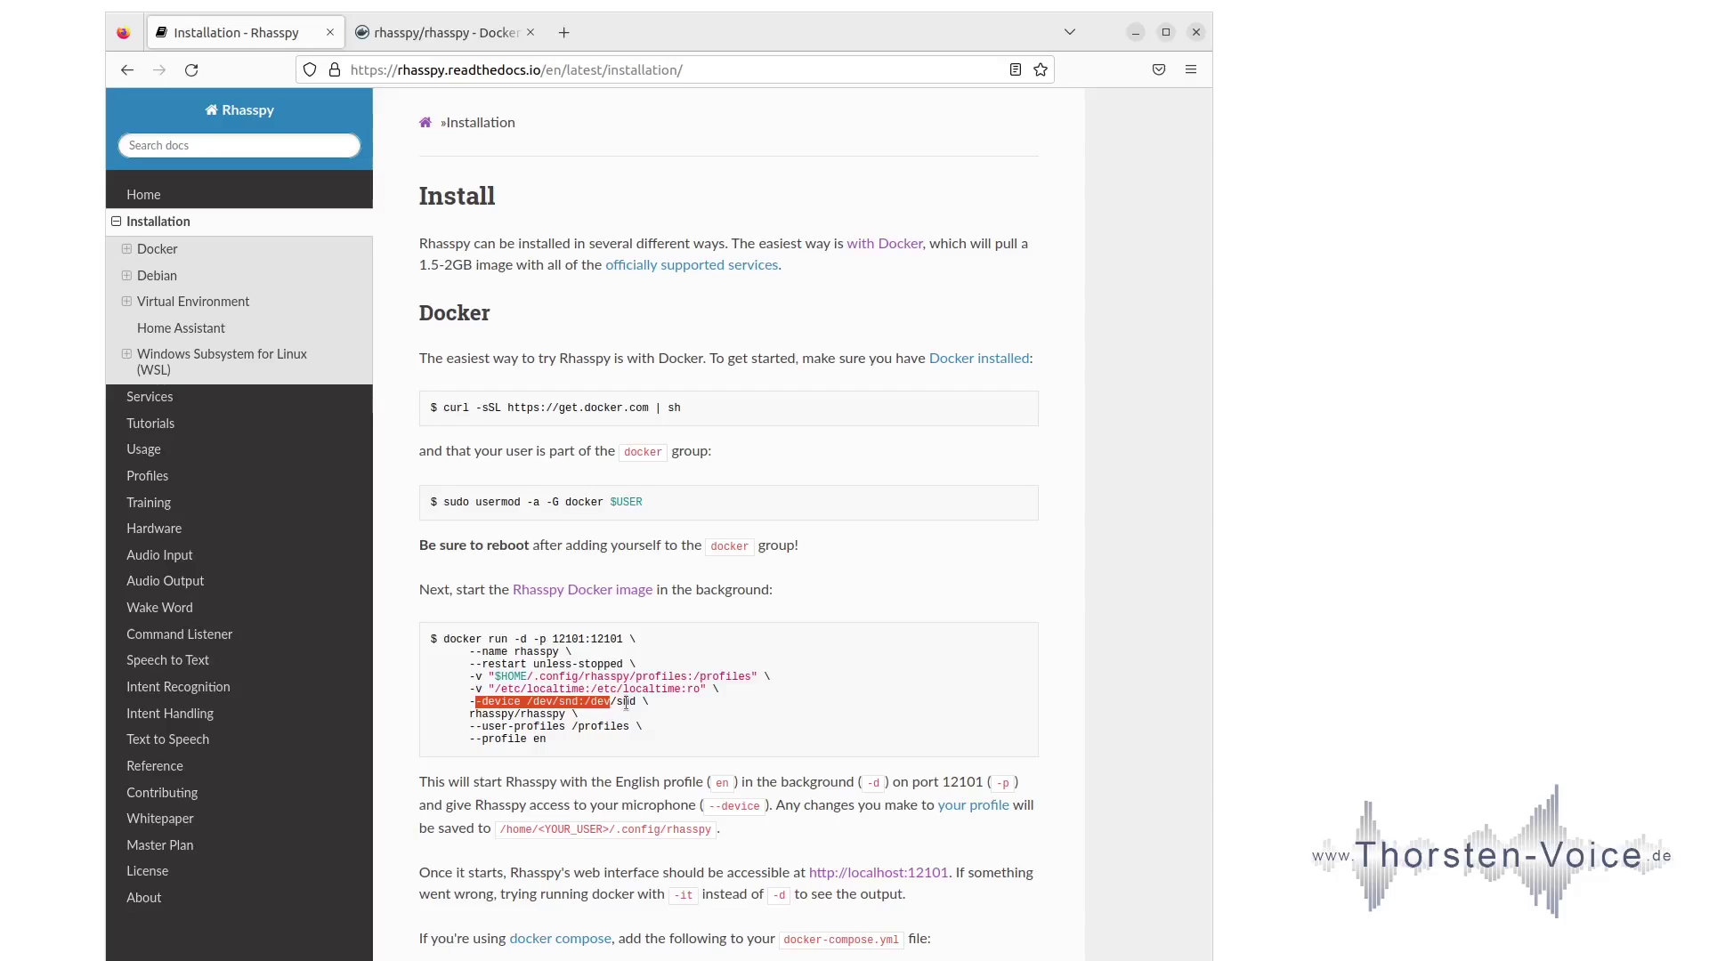
drag(470, 714, 566, 714)
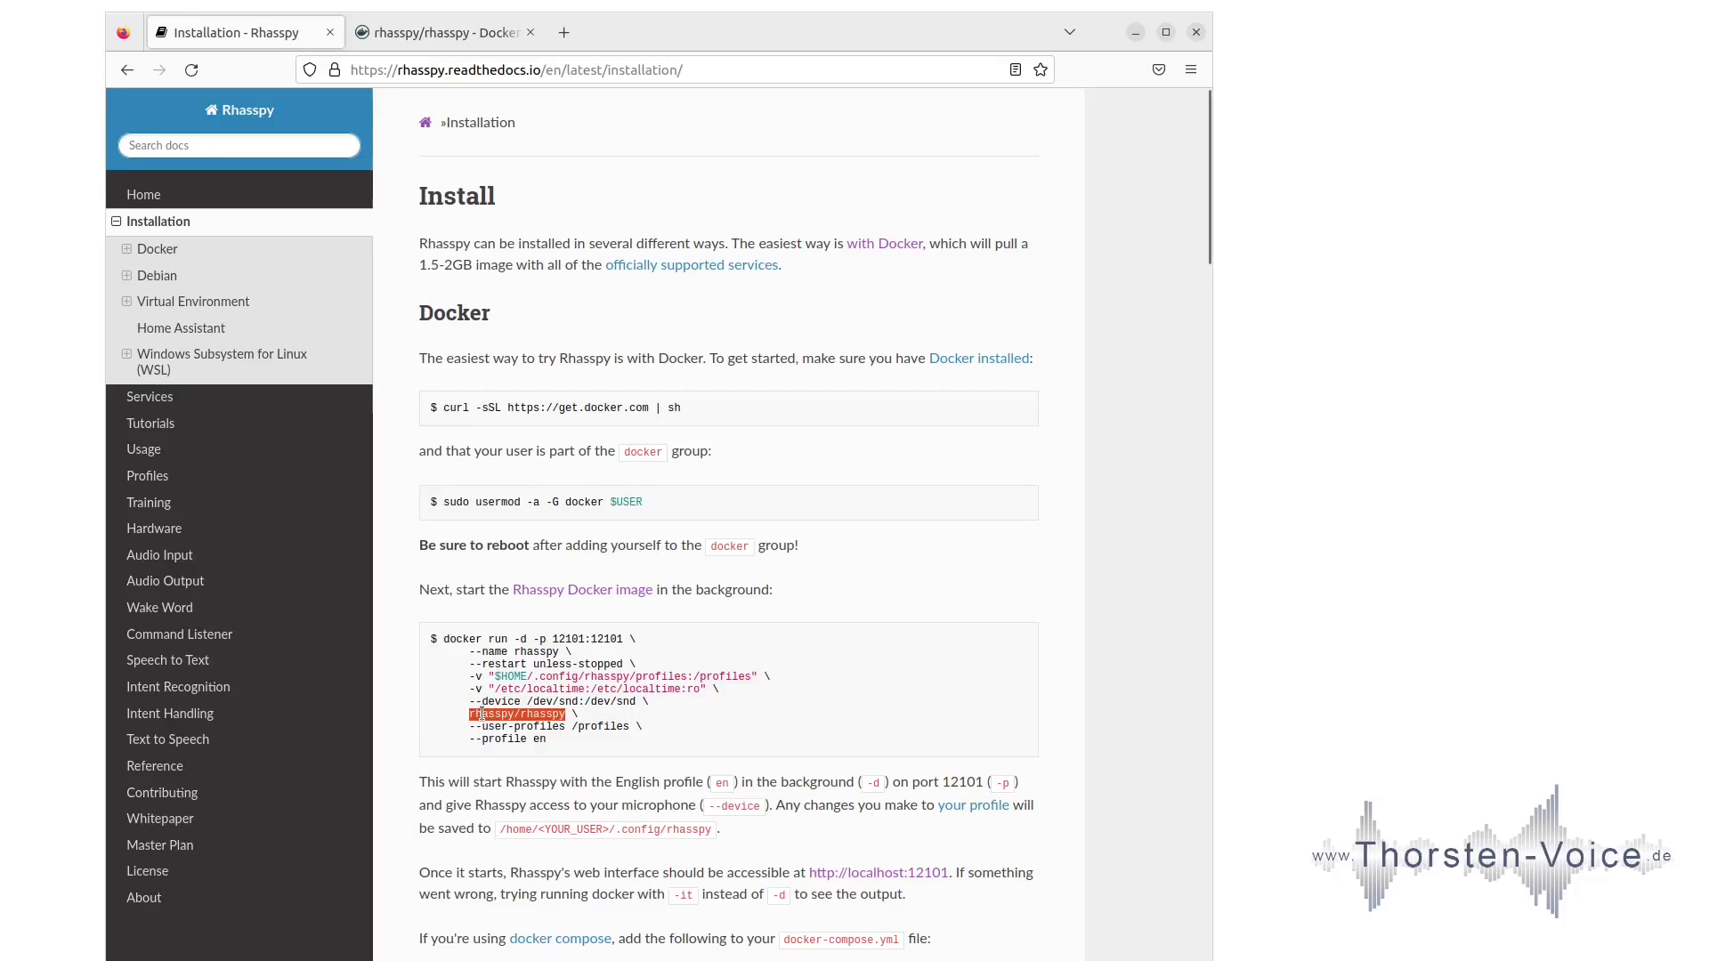
drag(469, 739, 570, 715)
Check the rhasspy/rhasspy image on Docker Hub, review its tags, and return to the installation documentation
click(462, 32)
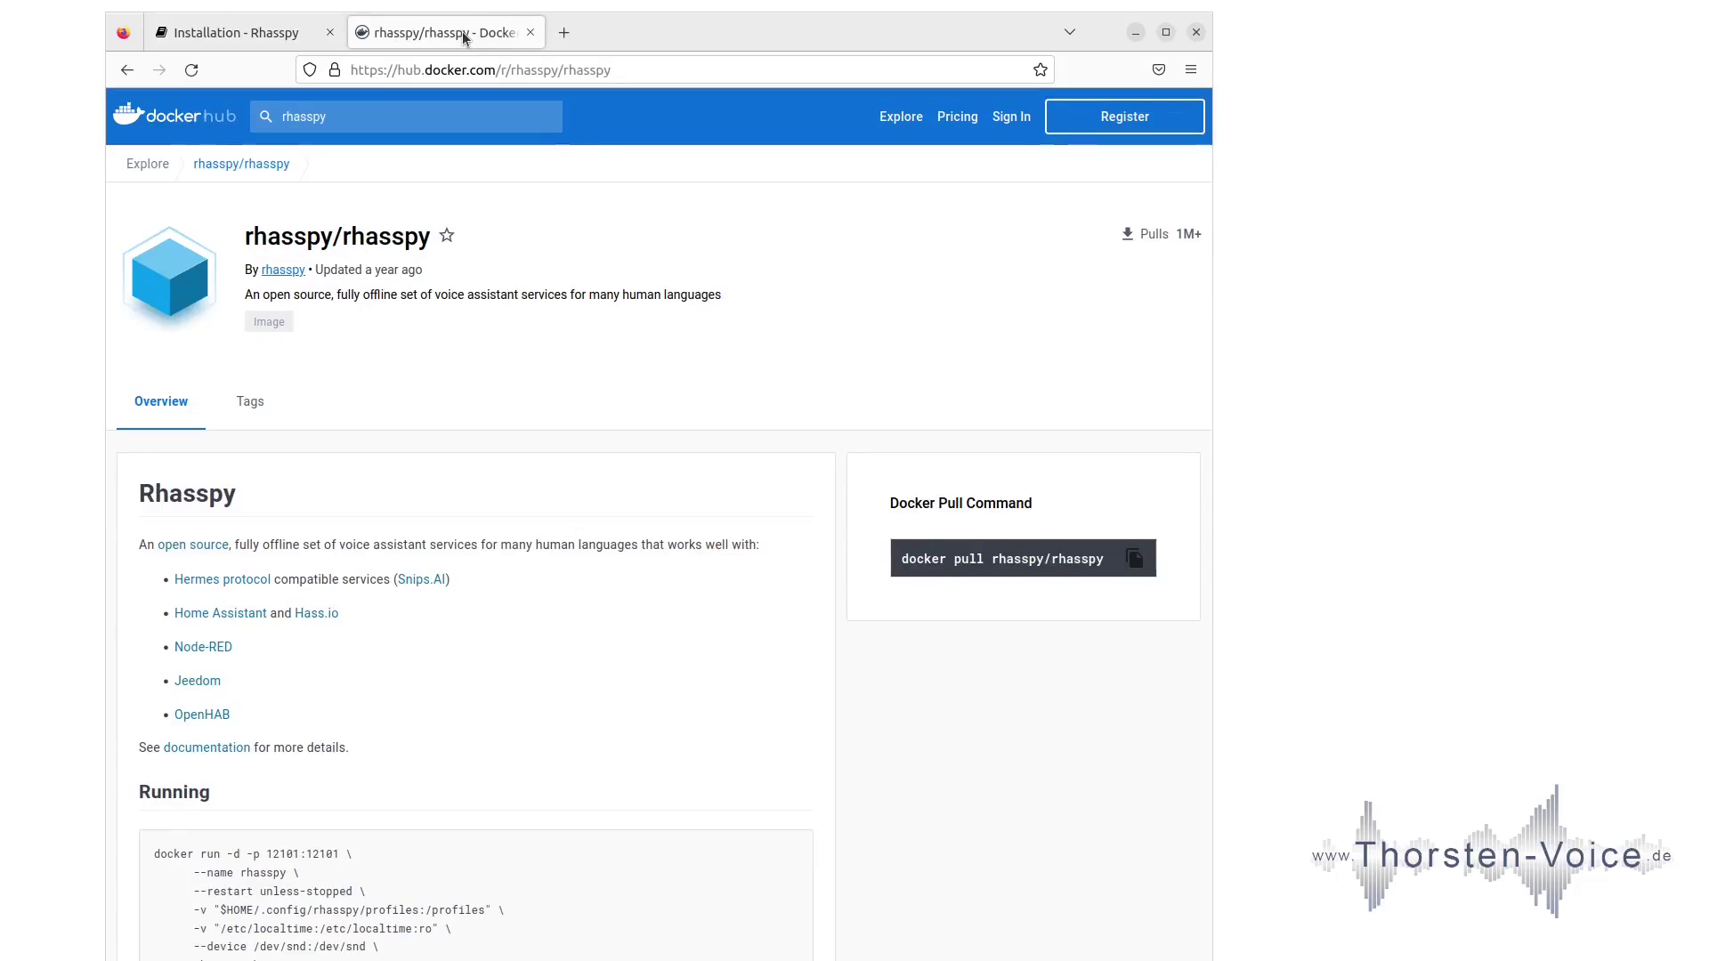
drag(242, 238, 413, 246)
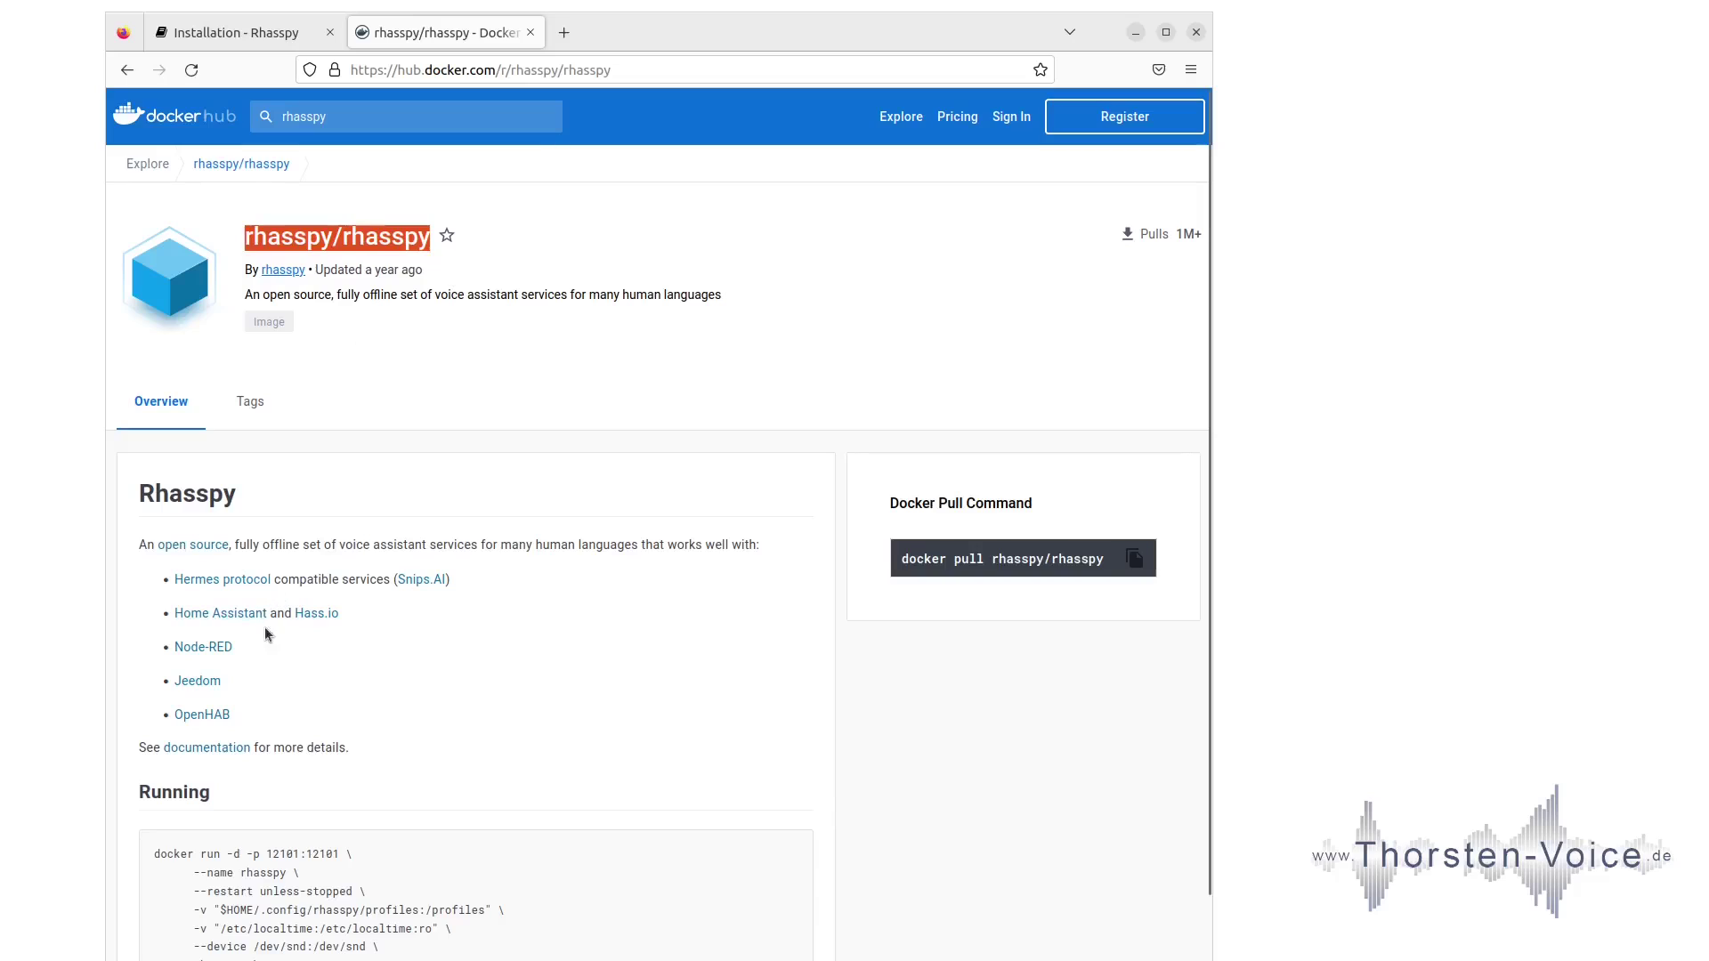
click(271, 410)
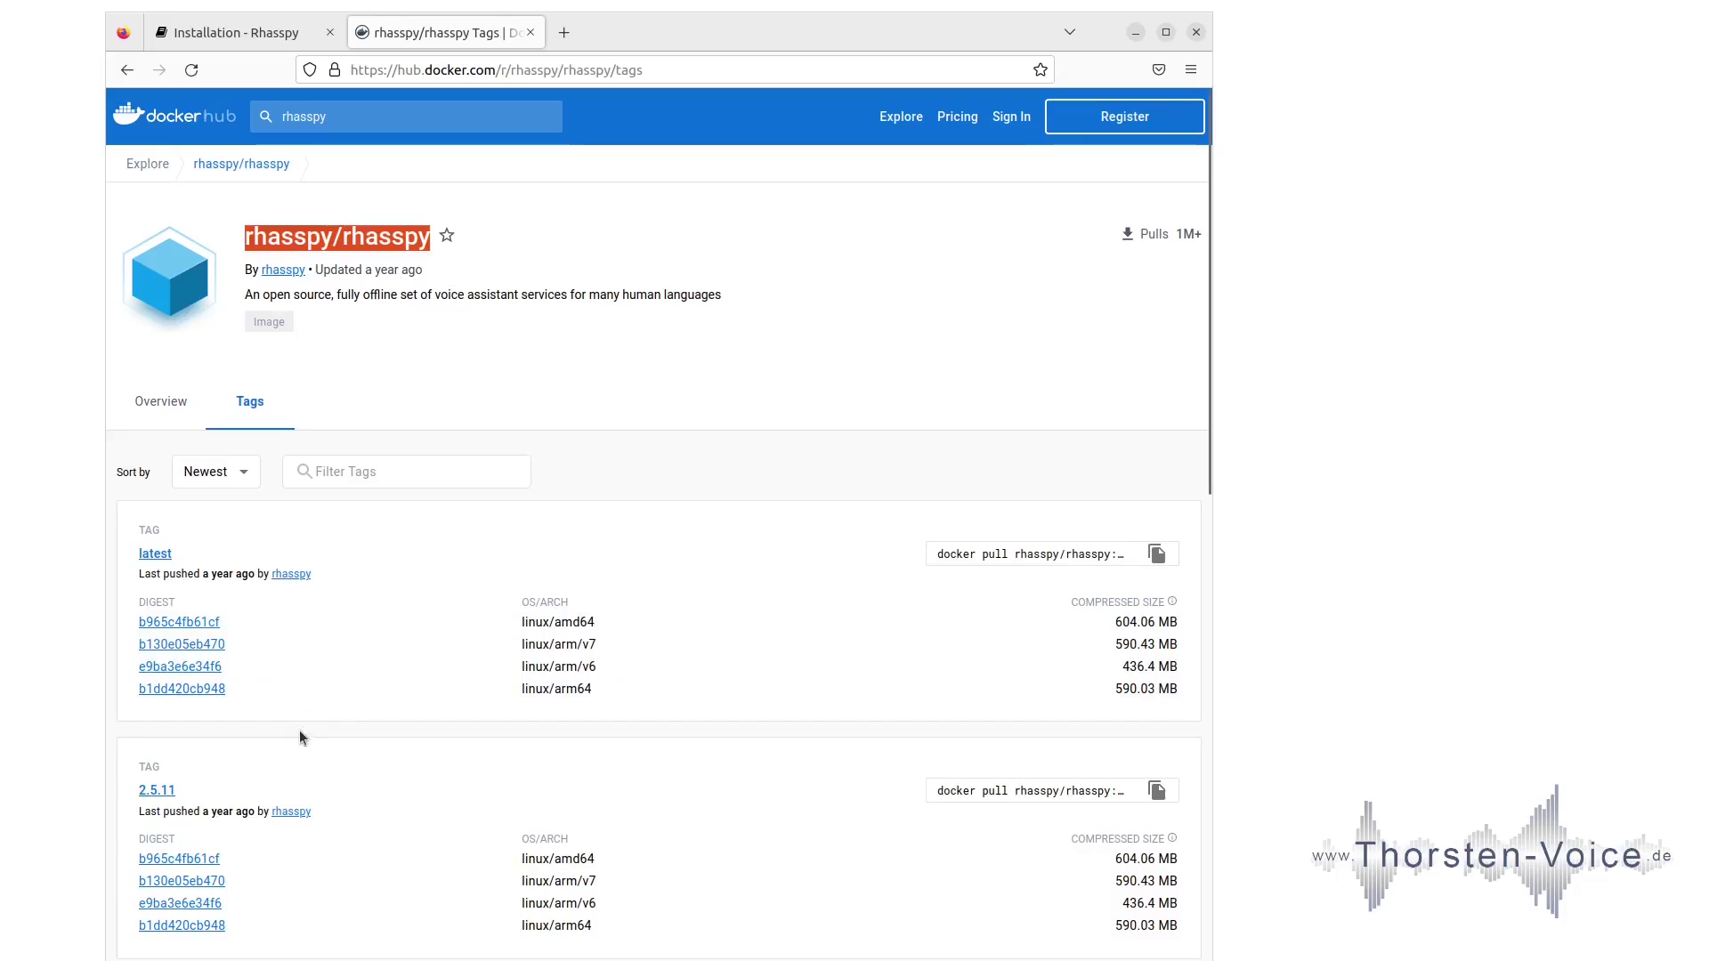
scroll(301, 732, down, 4)
scroll(301, 736, up, 4)
click(175, 408)
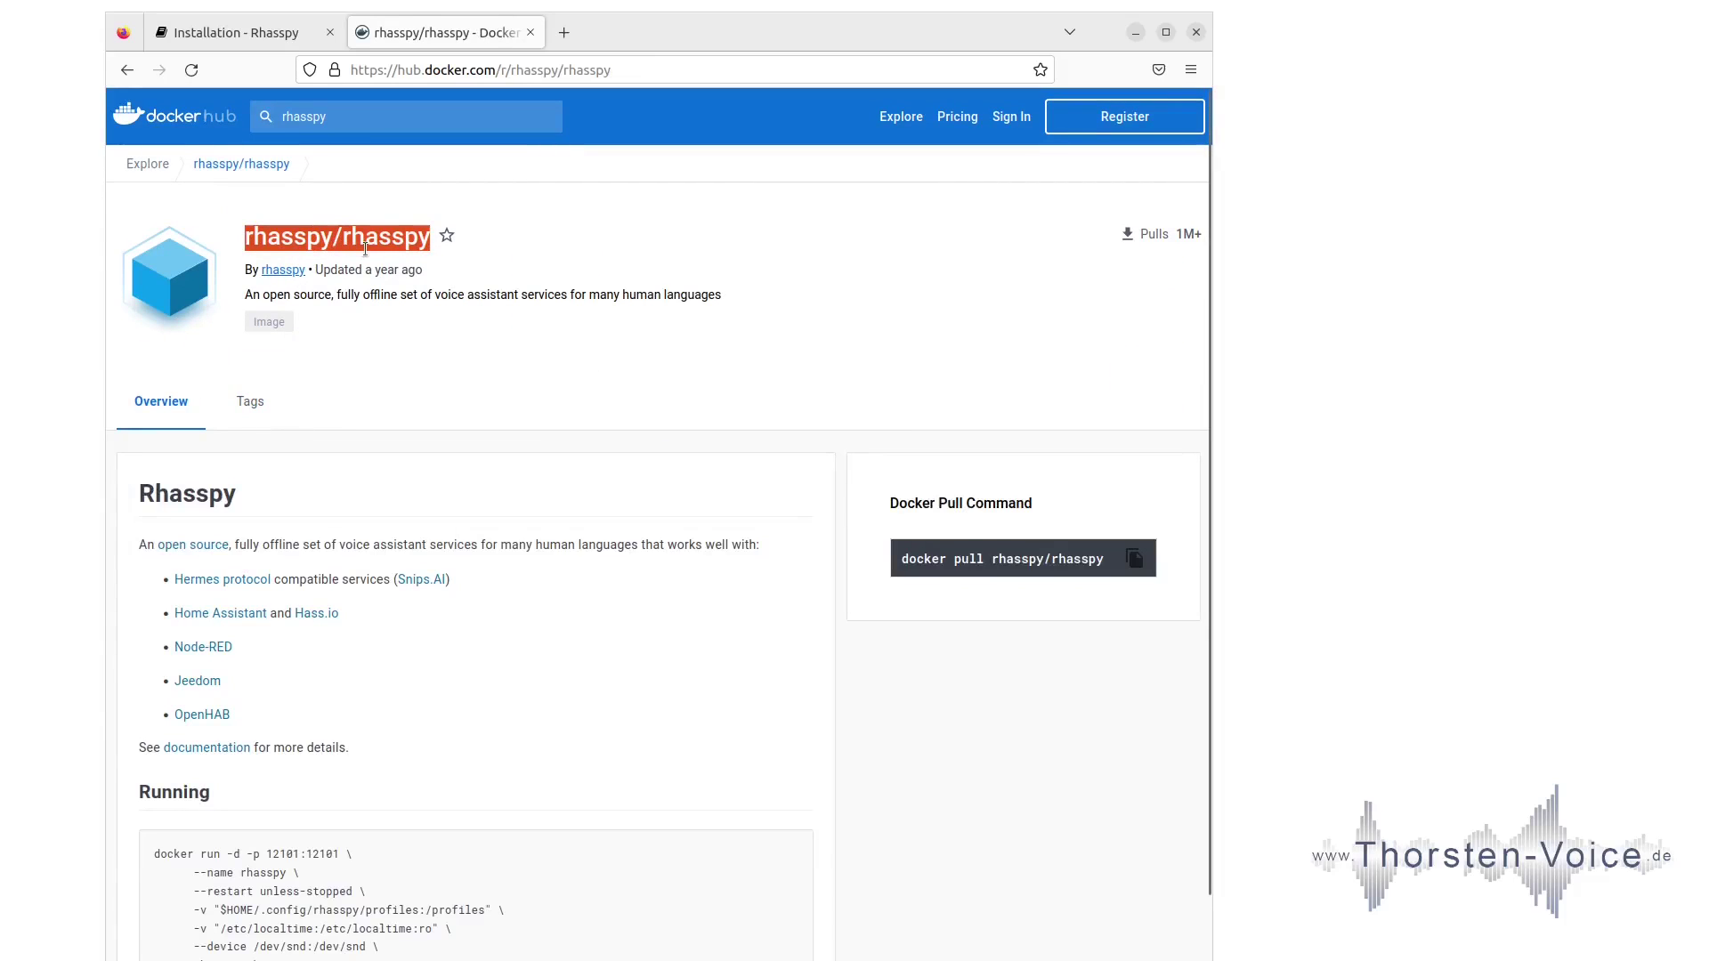
key(ctrl+Page_Up)
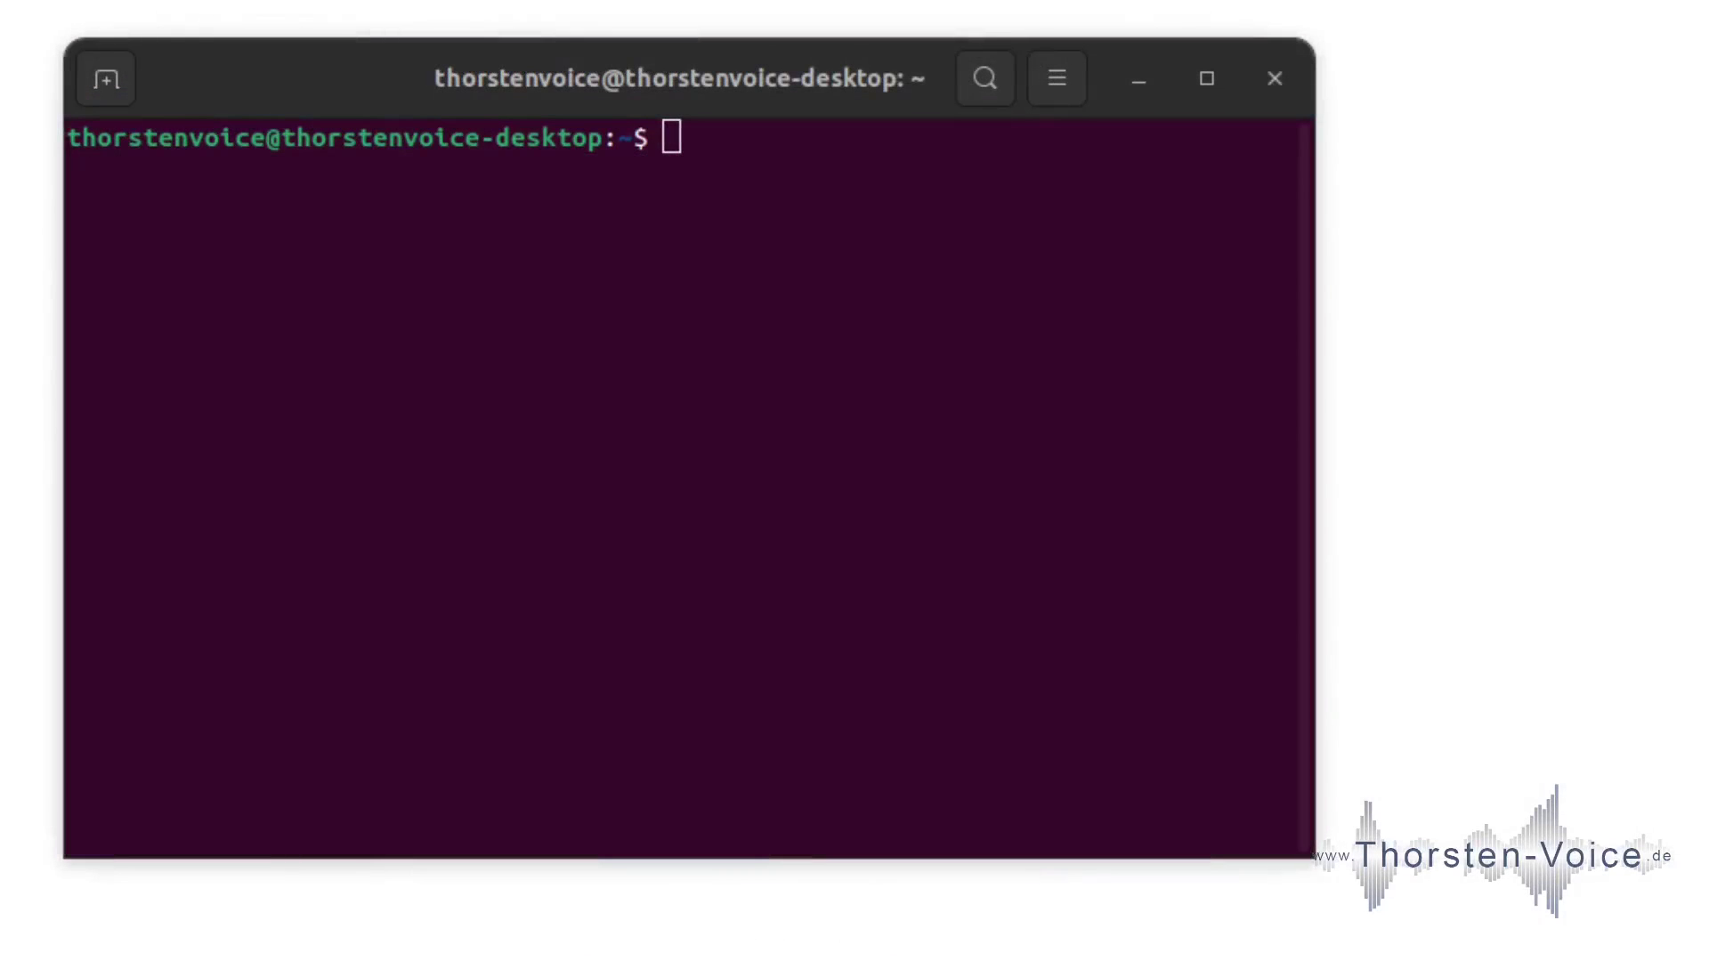
In the terminal, check the operating system release with cat /etc/issue and the Docker version with docker -v
text(cat /etc/issue)
key(Return)
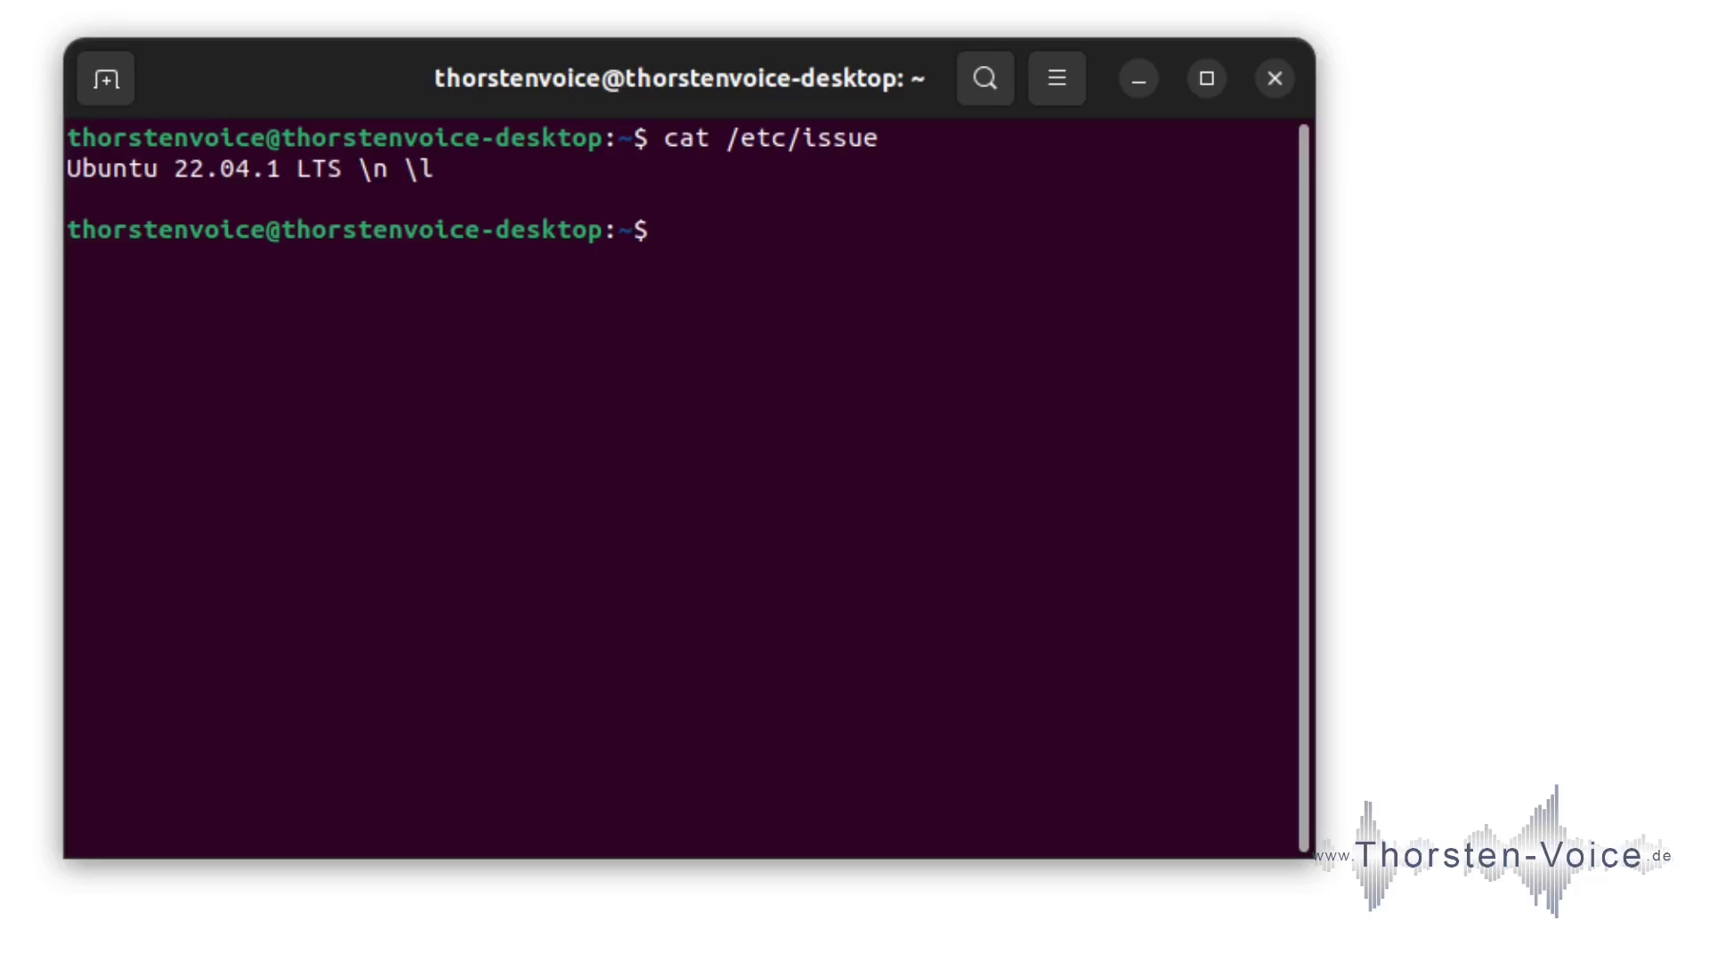
text(docker -v)
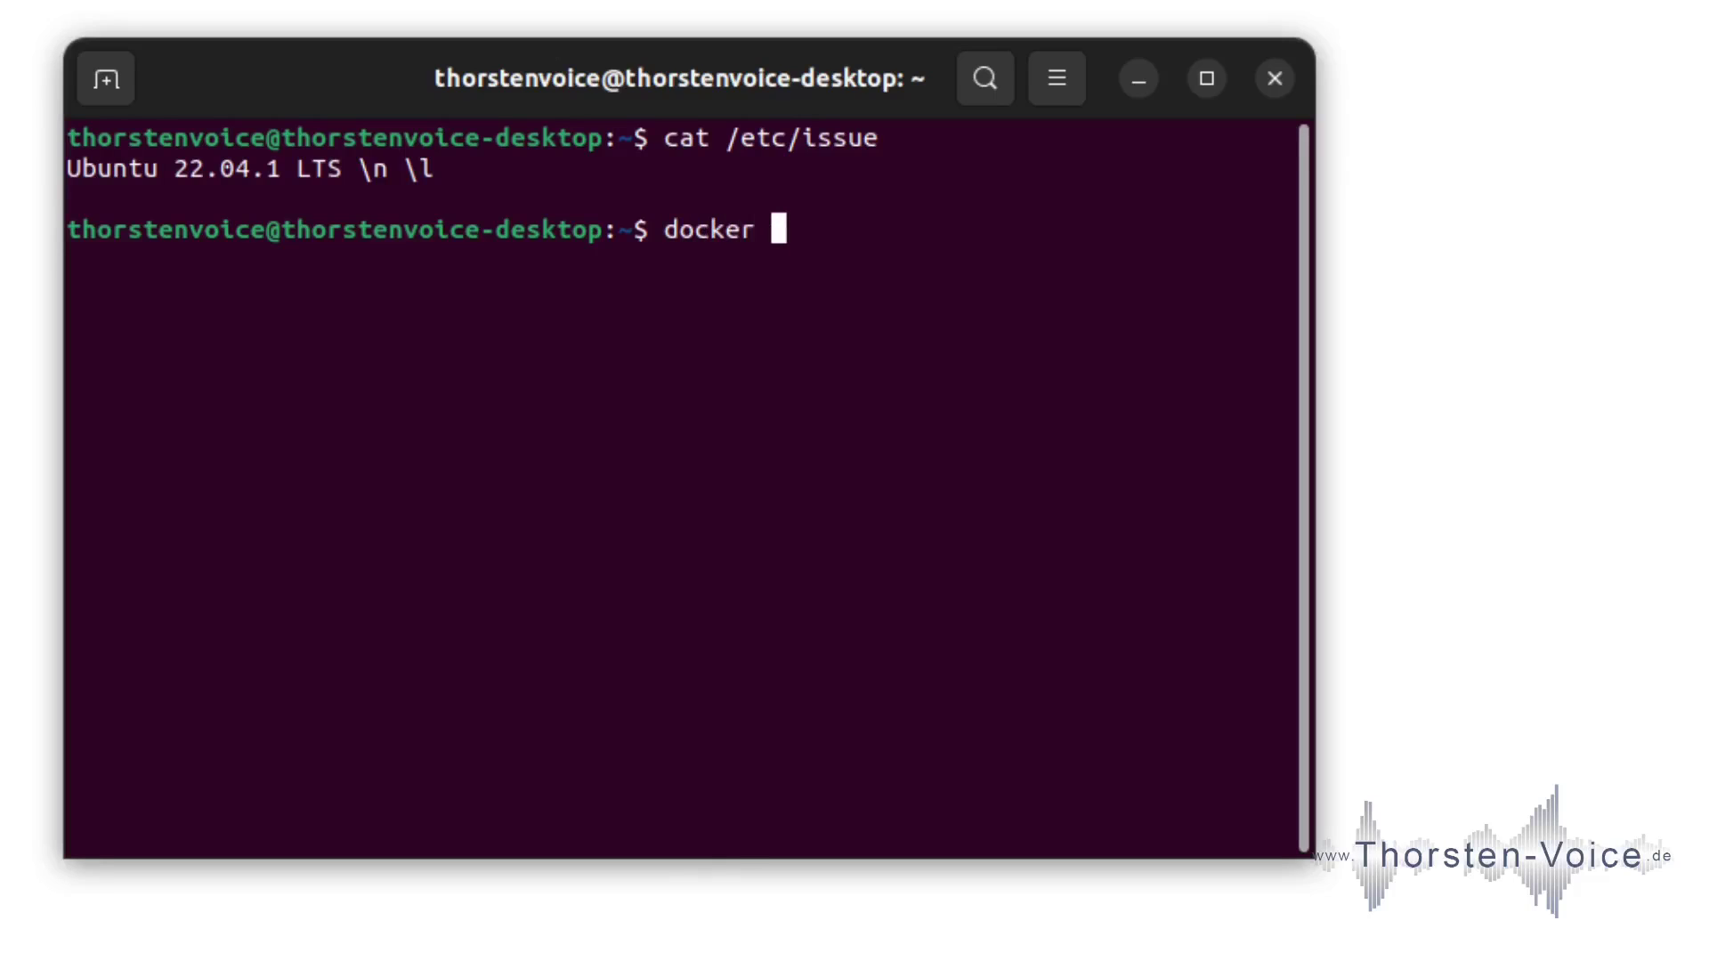
key(Return)
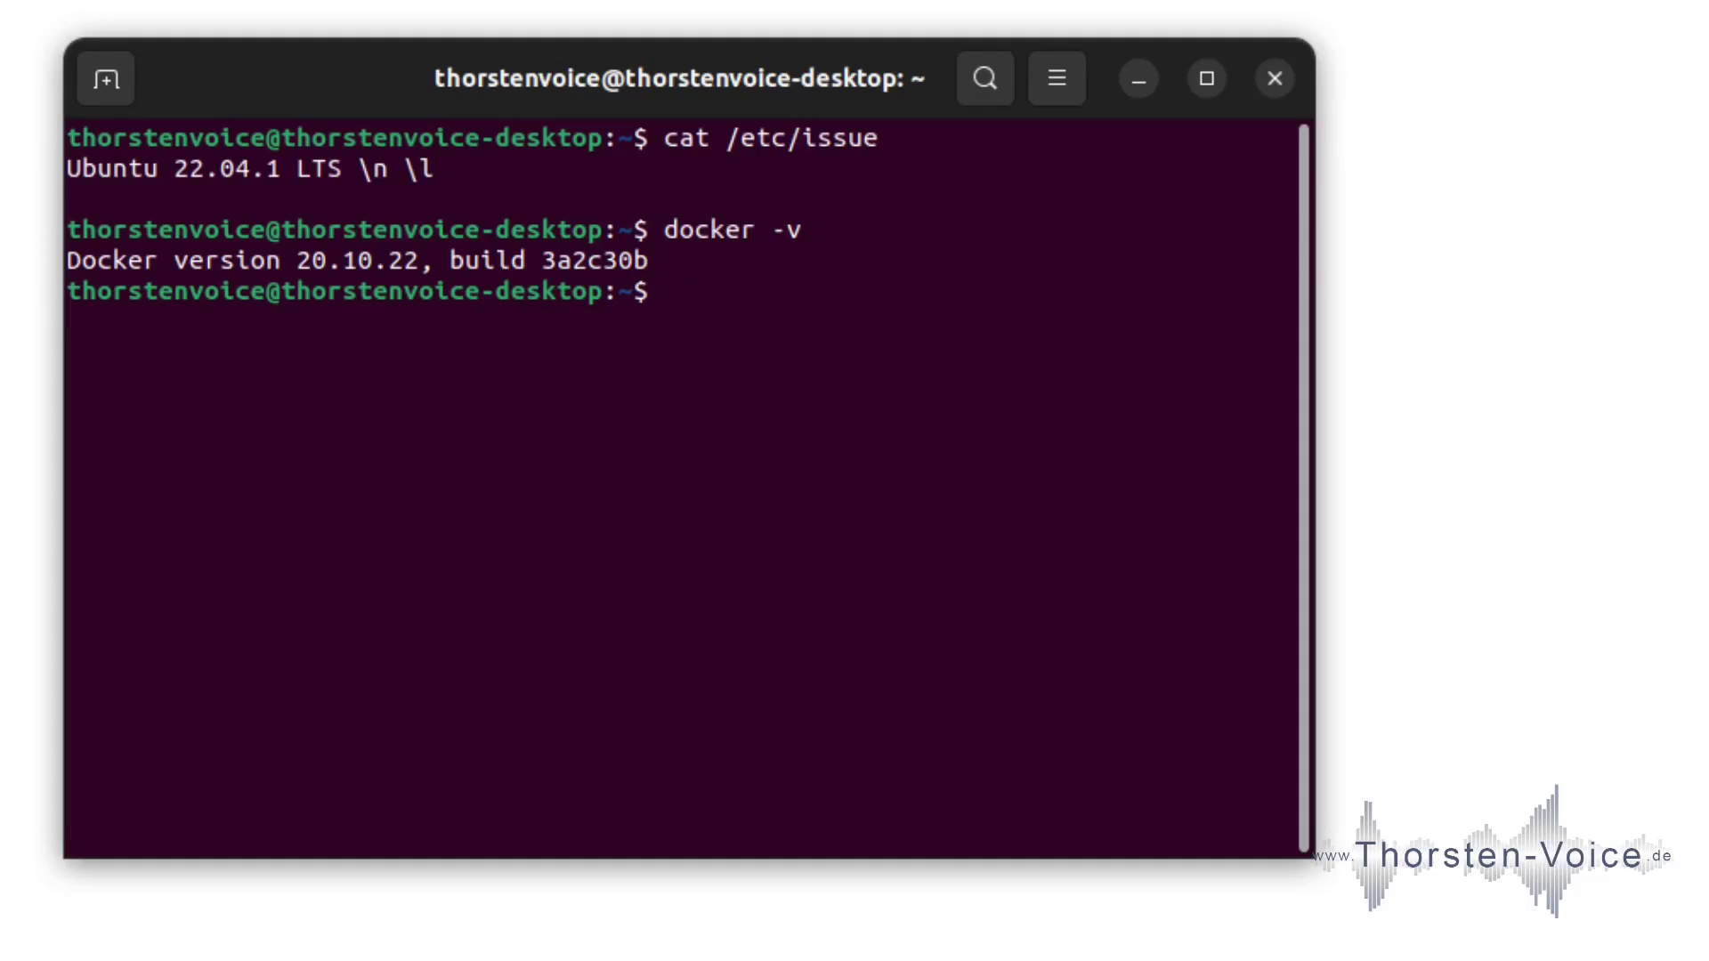
key(Return)
key(Return)
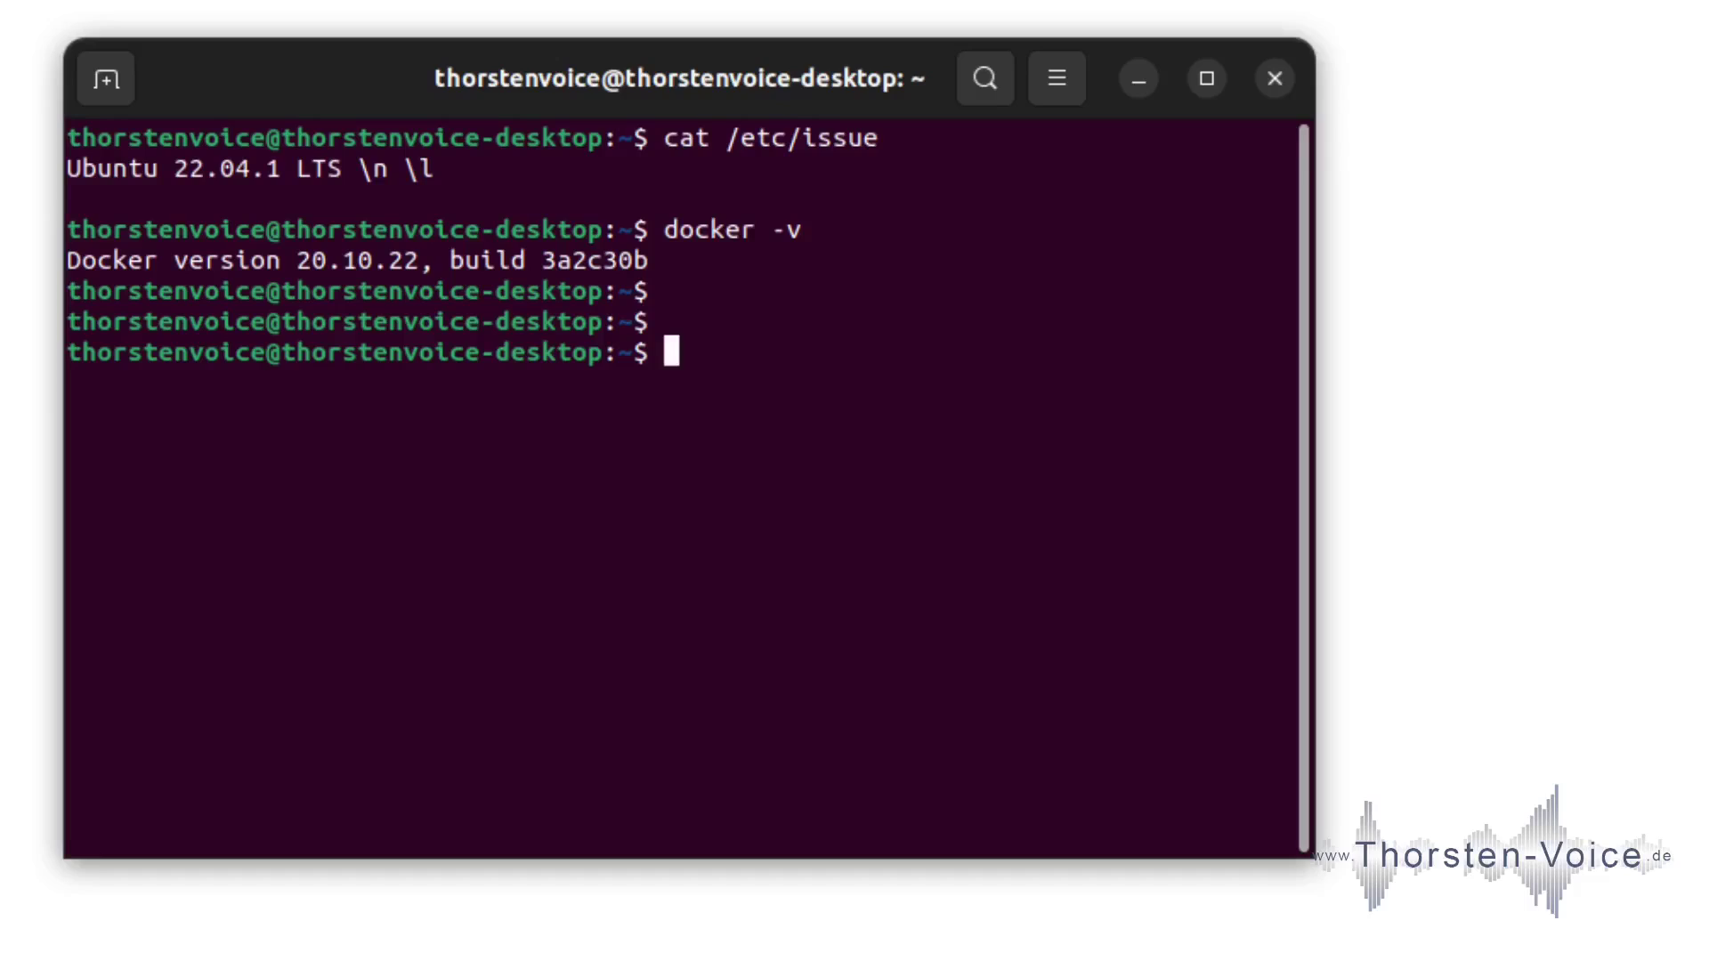
List all Docker images with docker image ls -a and all containers with docker container ls -a
text(docker )
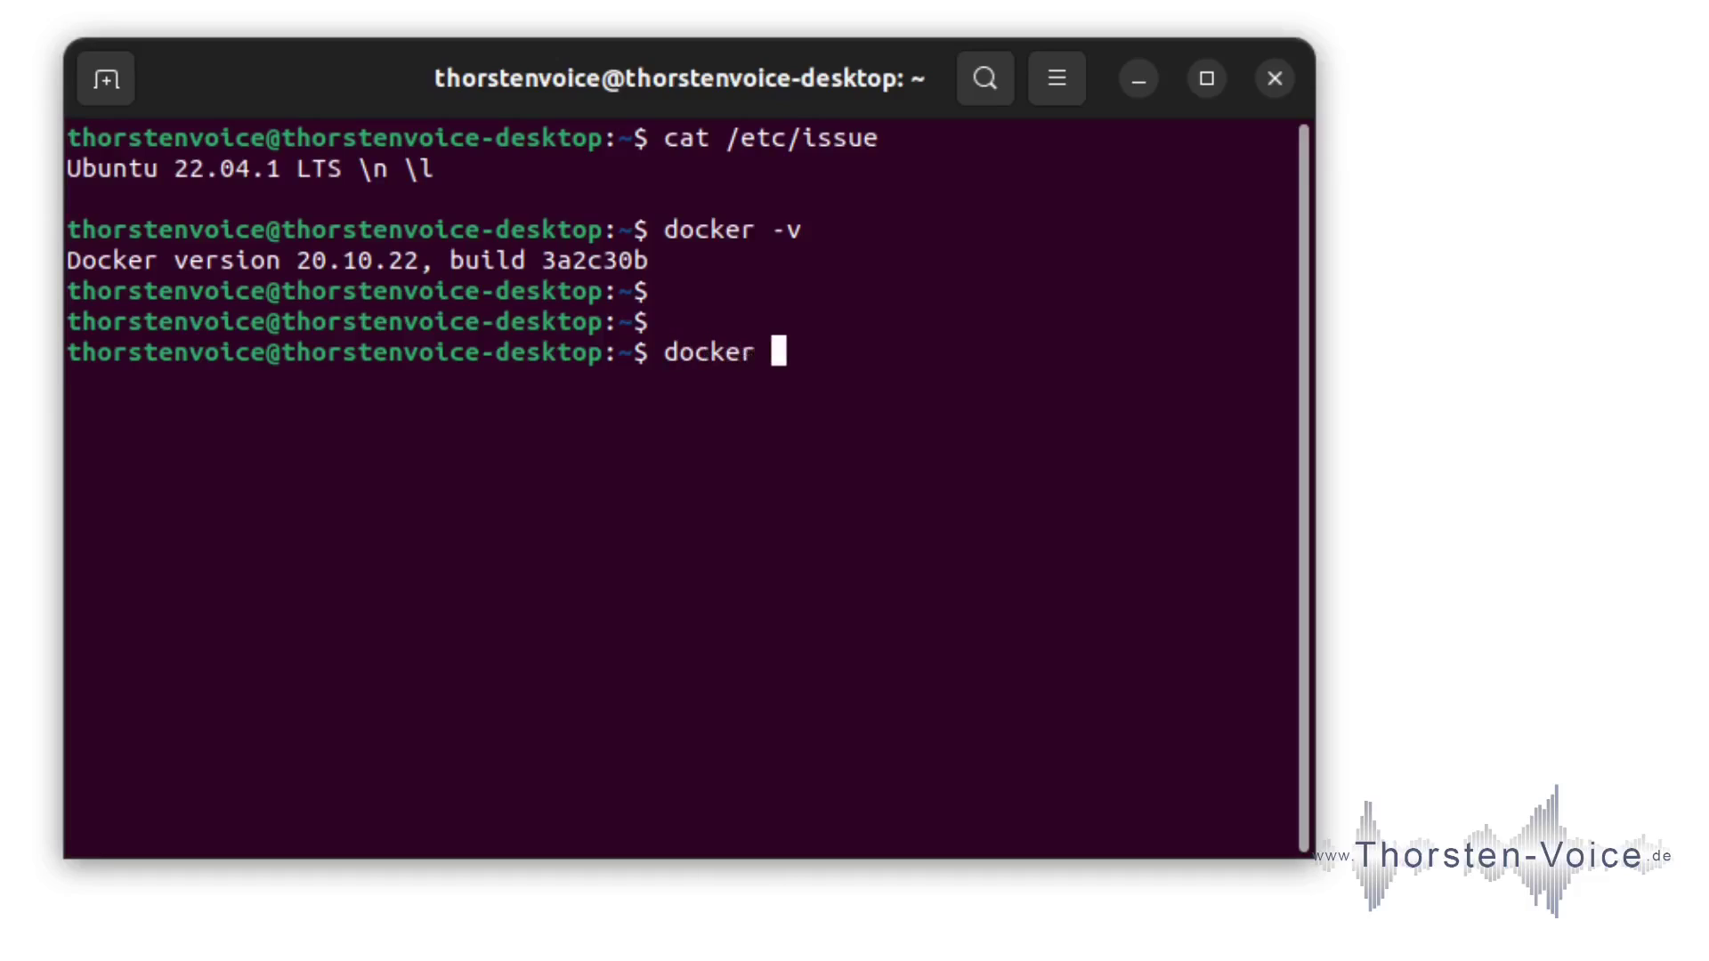
text(imnag)
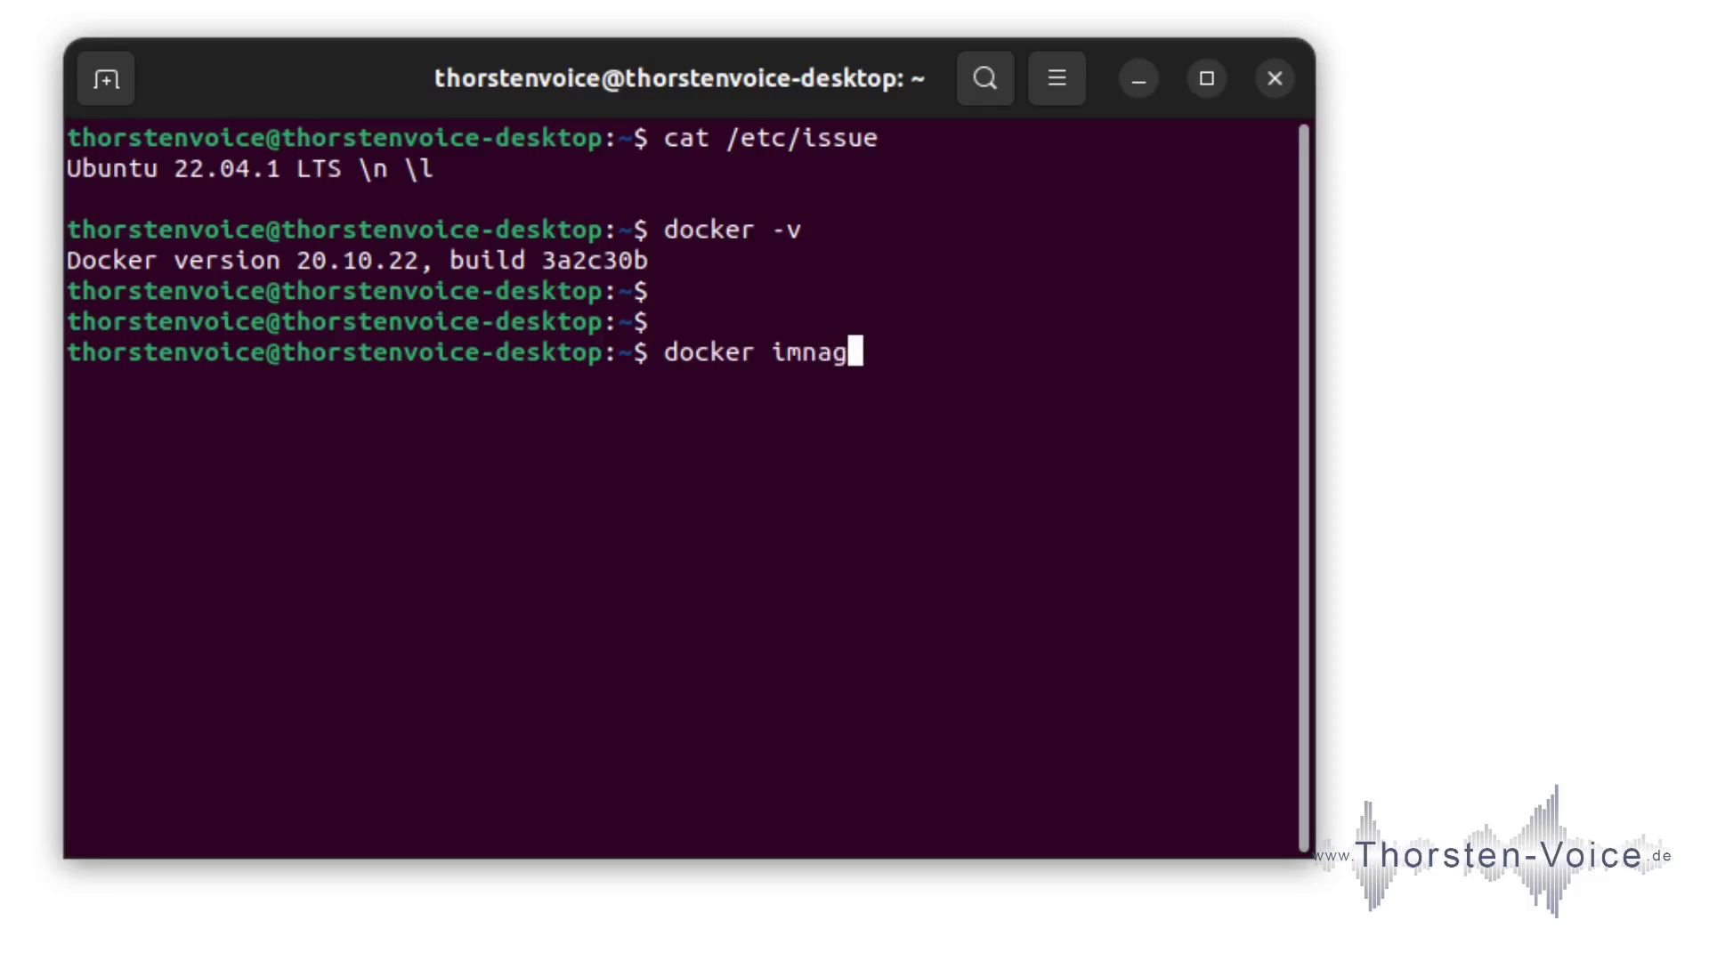
key(BackSpace)
key(BackSpace)
key(BackSpace)
key(BackSpace)
text(mage ls -a)
key(Return)
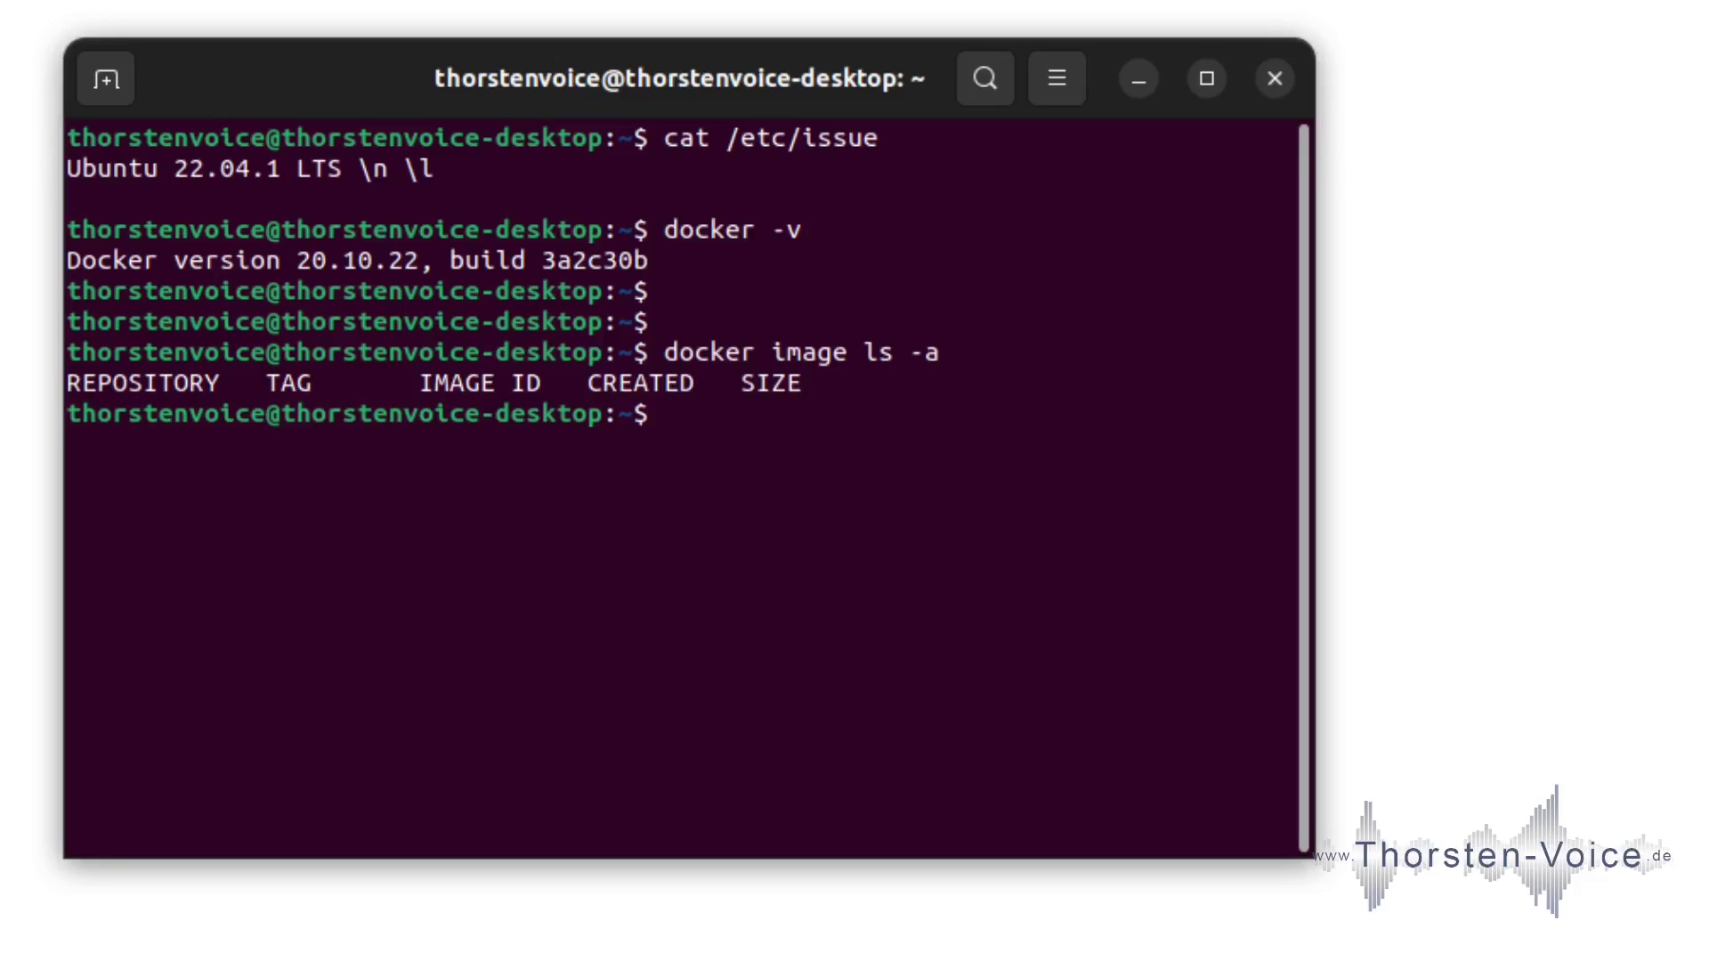
text(docker container ls -a)
key(Return)
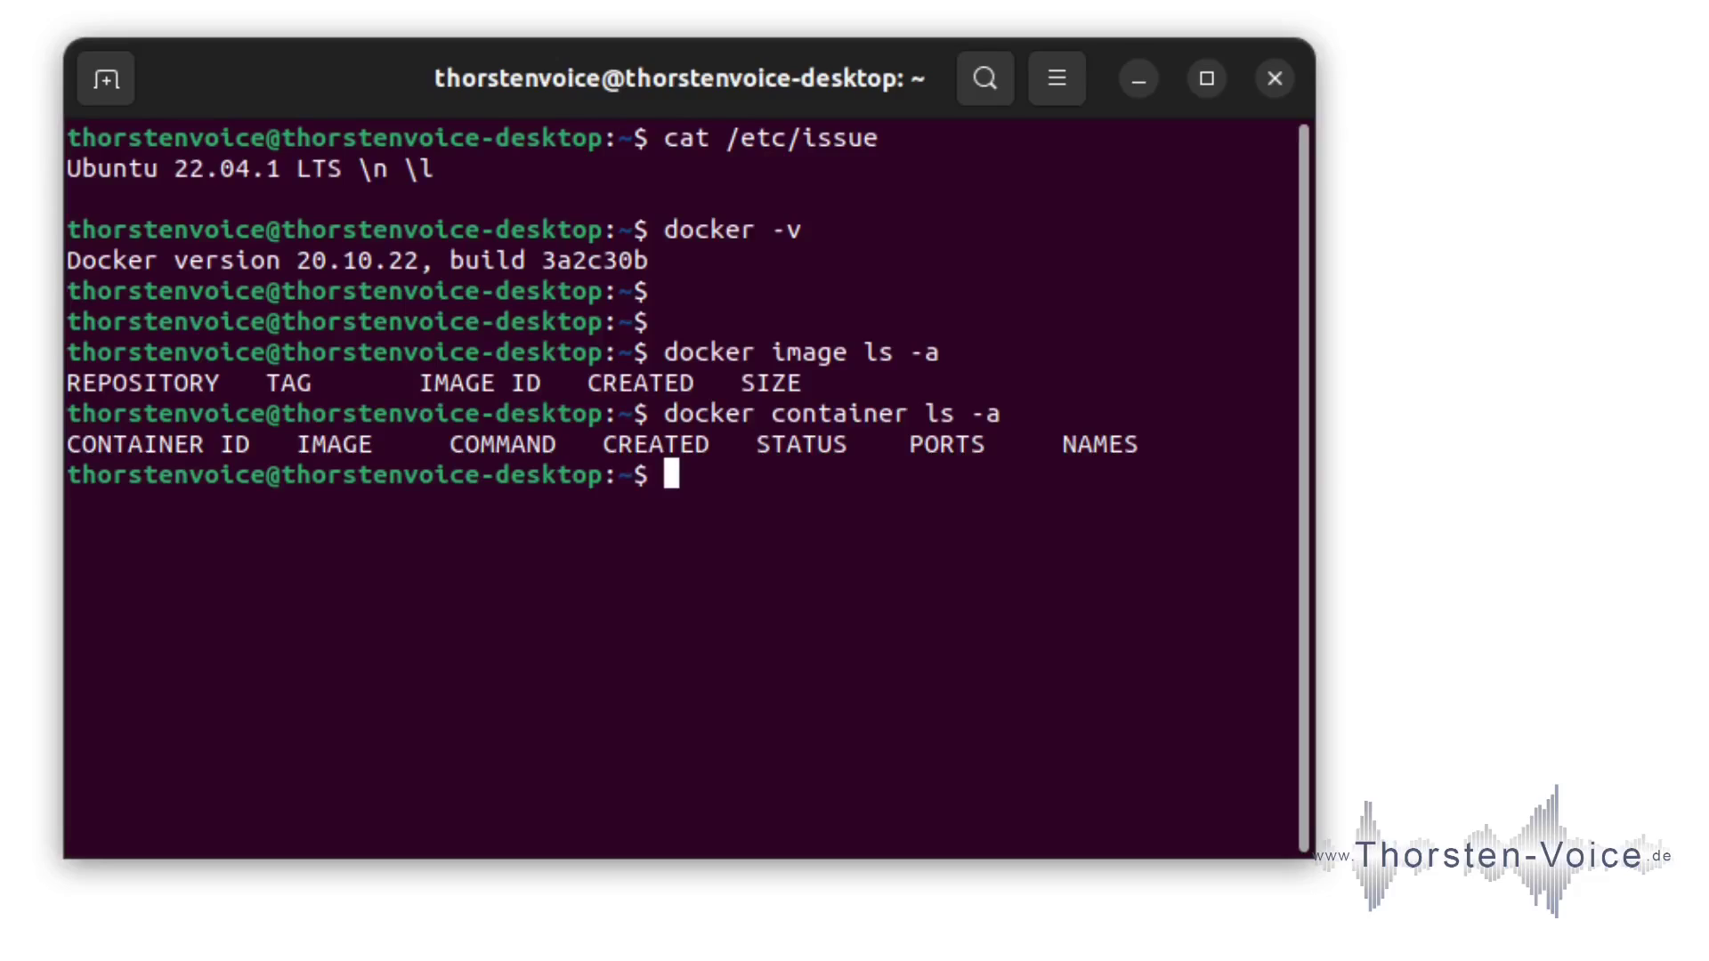
Clear the terminal and run the documented docker command, detached on port 12101:12101, named rhasspy, with restart unless-stopped and the profiles volume
key(ctrl+l)
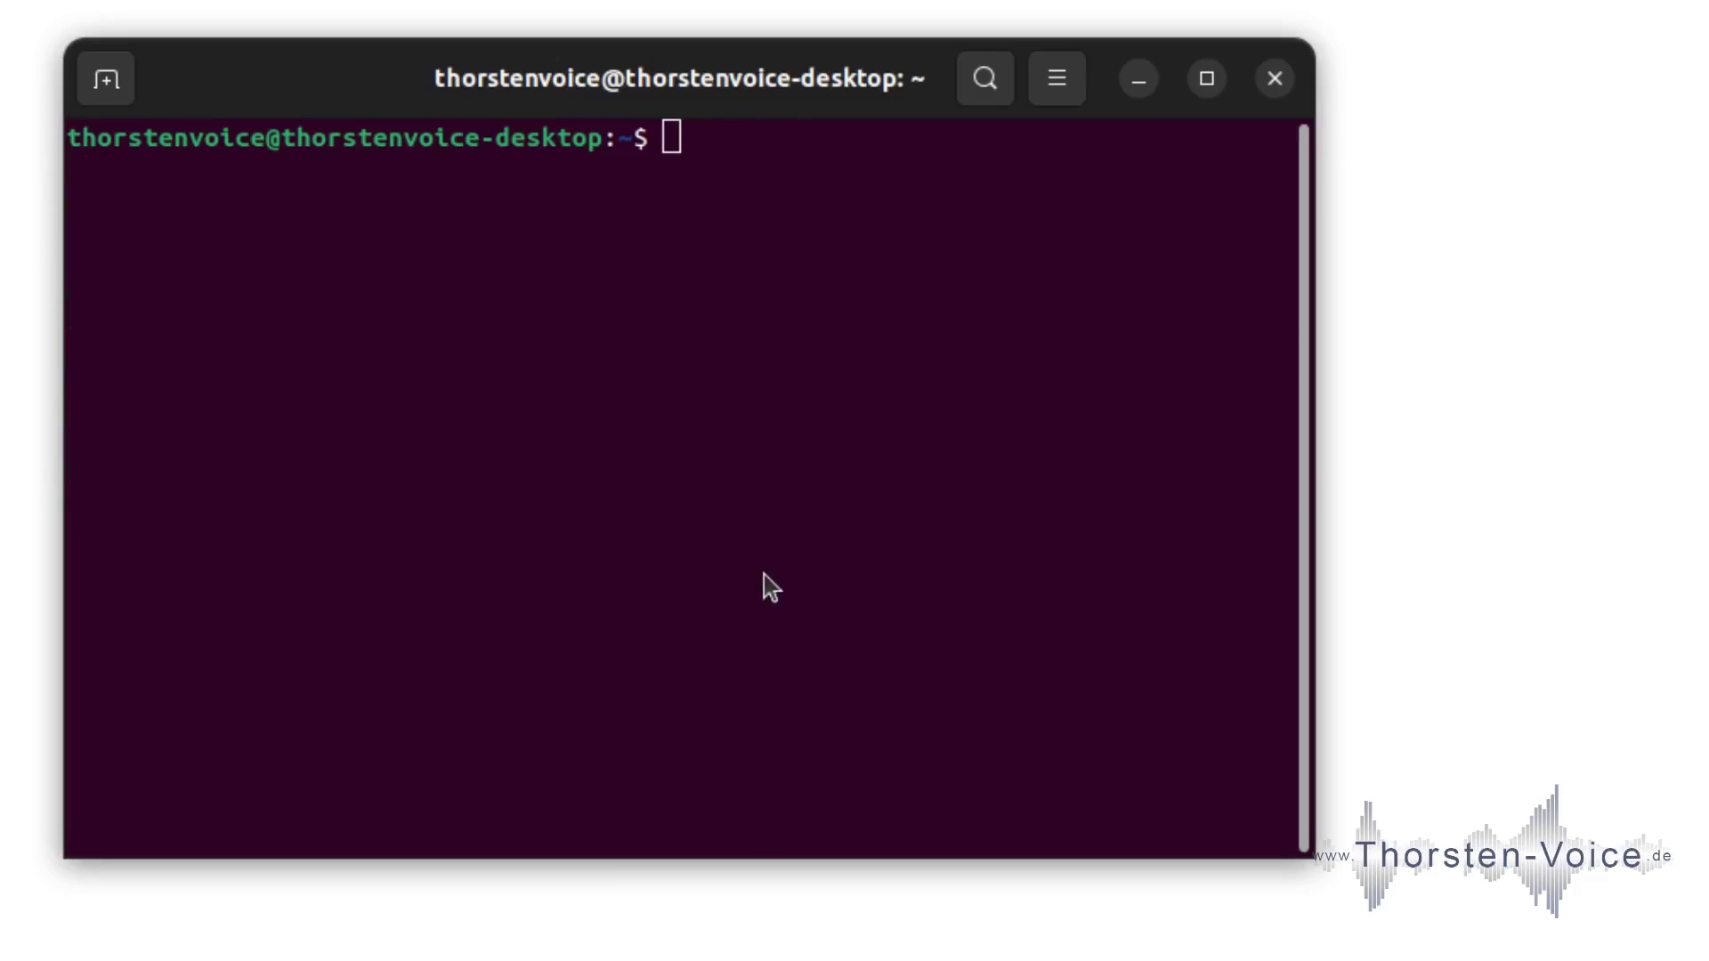
text(docker run -d -p 12101:12101 \       --name rhasspy \       --restart unless-stopped \       -v "$HOME/.config/rhasspy/profiles:/profiles" \       -v "/etc/localtime:/etc/localtime:ro" \       --device /dev/snd:/dev/snd \       rhasspy/rhasspy \       --user-profiles /profiles \       --profile en)
key(Return)
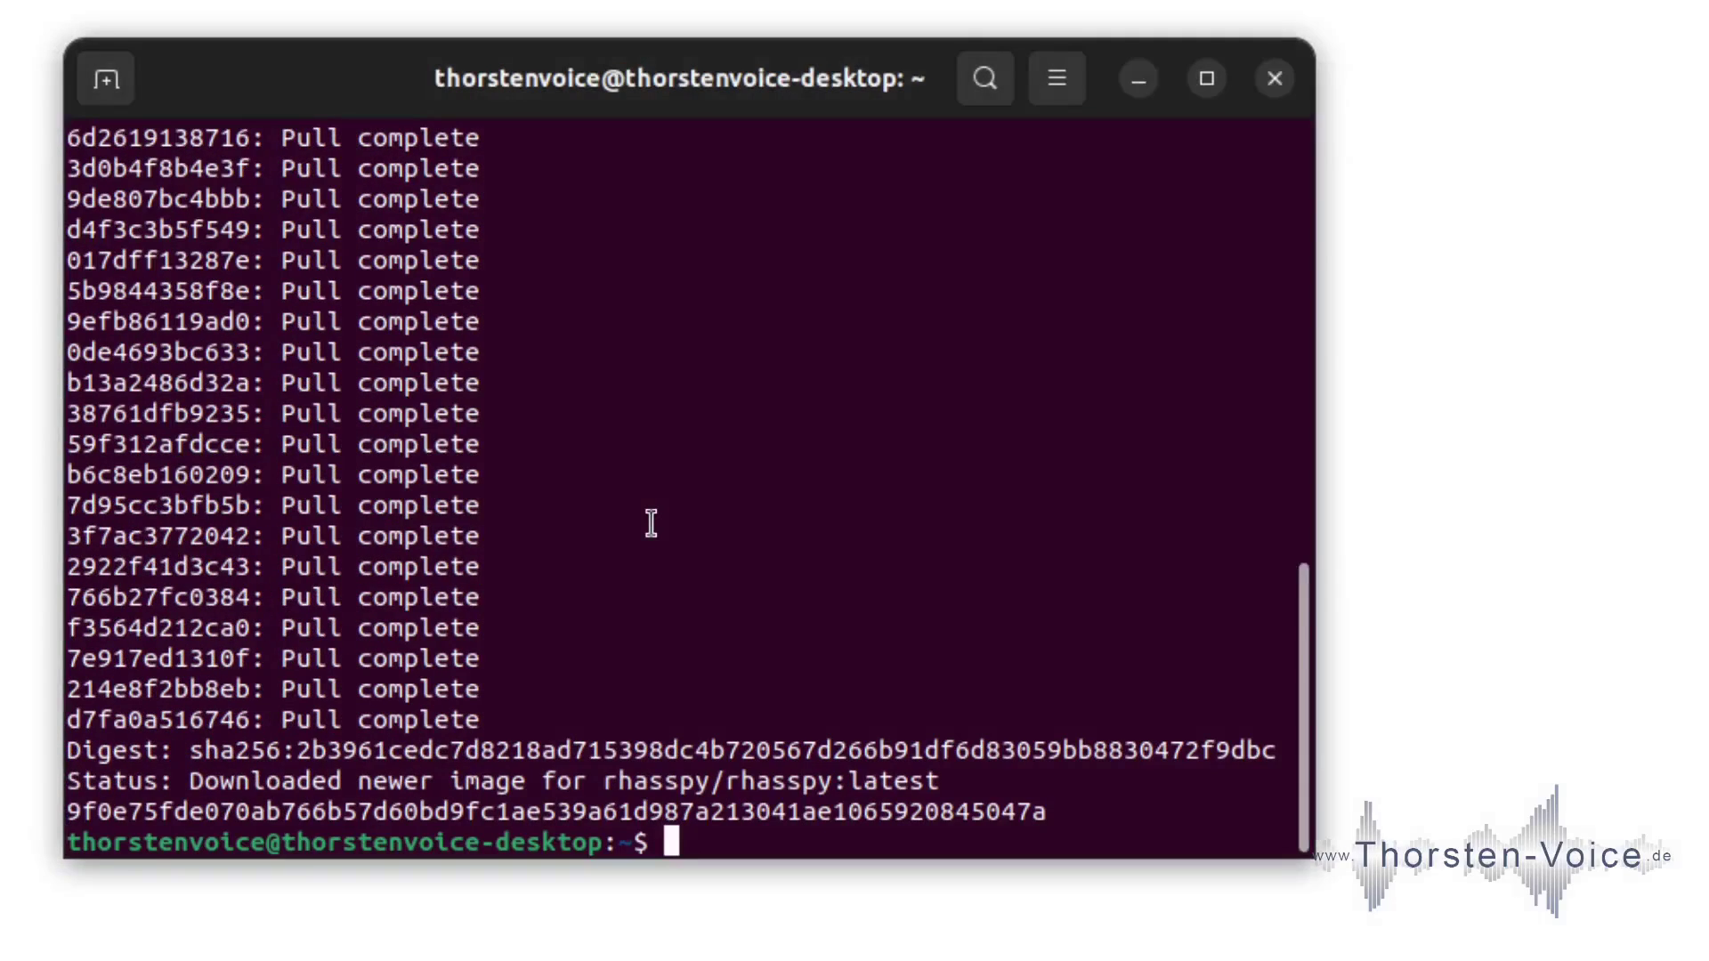
key(Return)
key(Return)
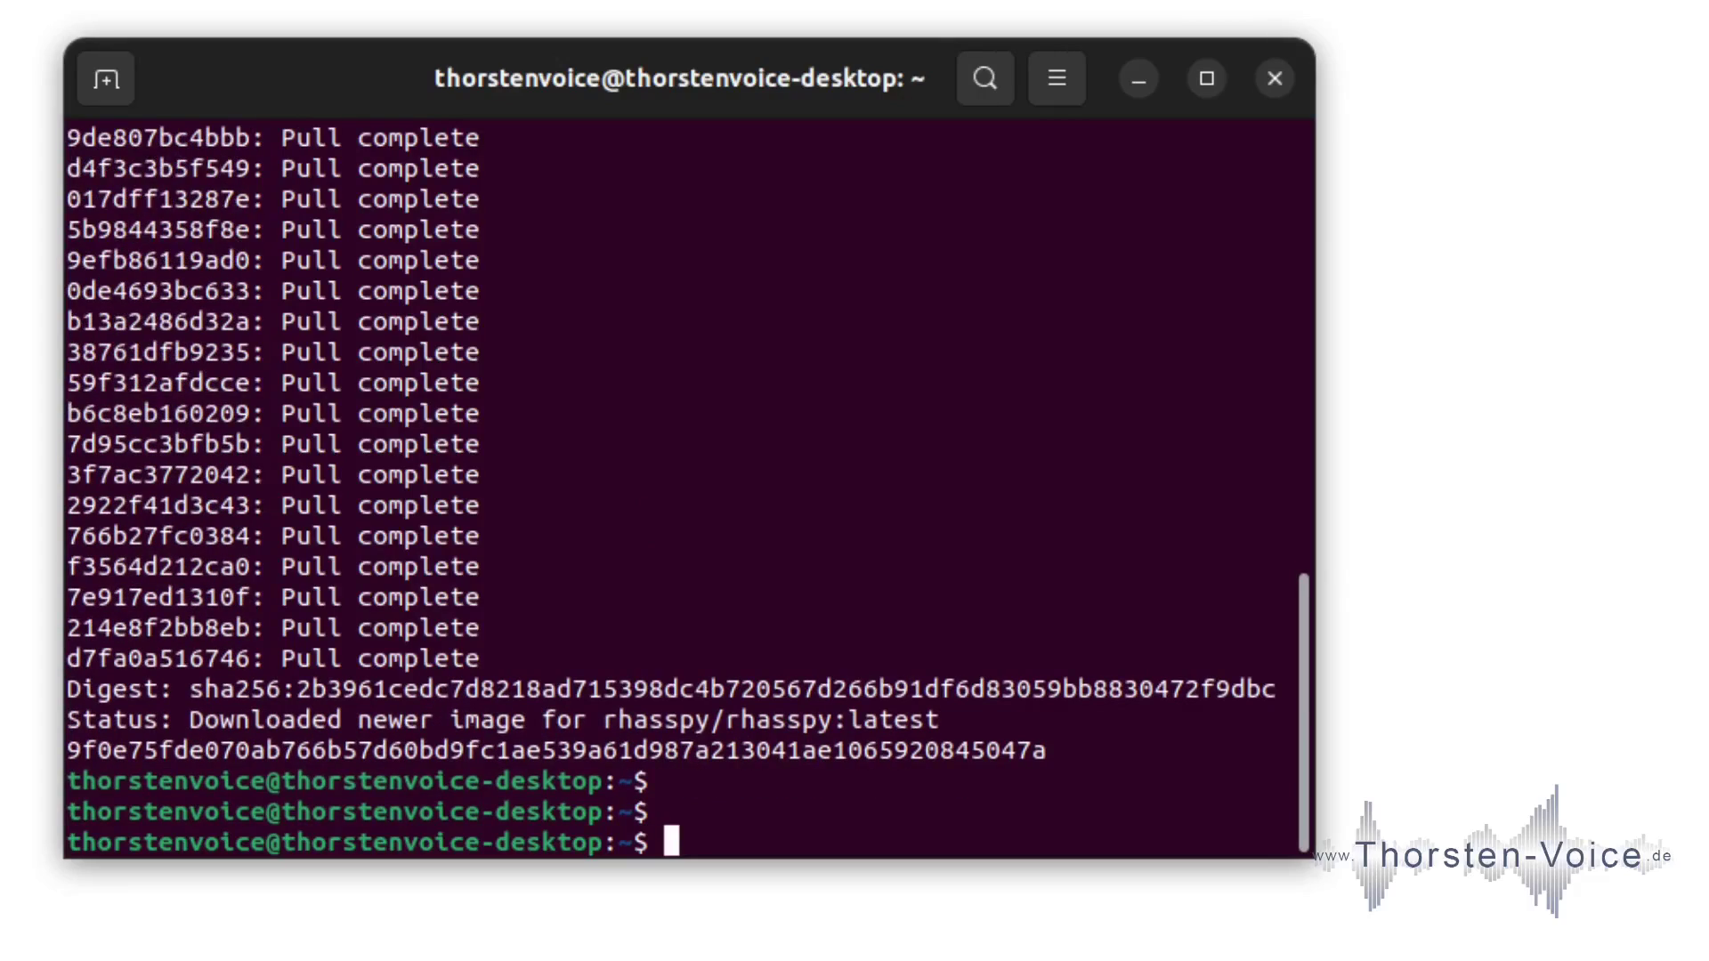
Check the downloaded Rhasspy image and its container by listing all Docker images and containers again
text(docker imag)
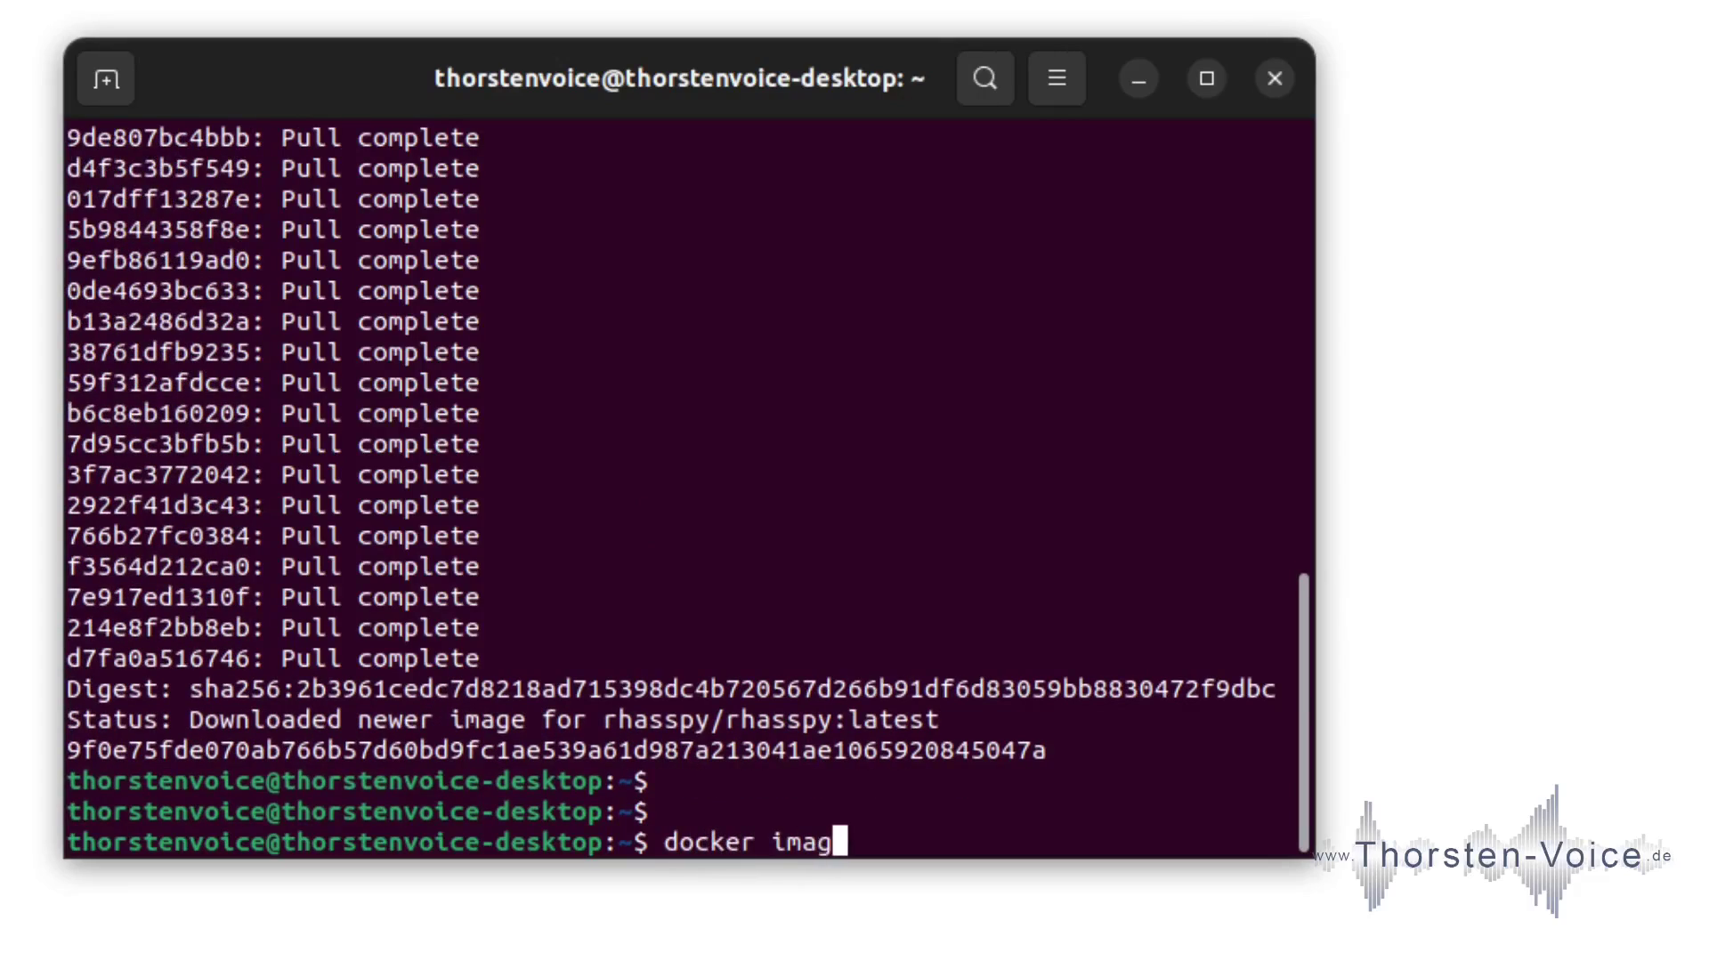
text(e ls -a)
key(Return)
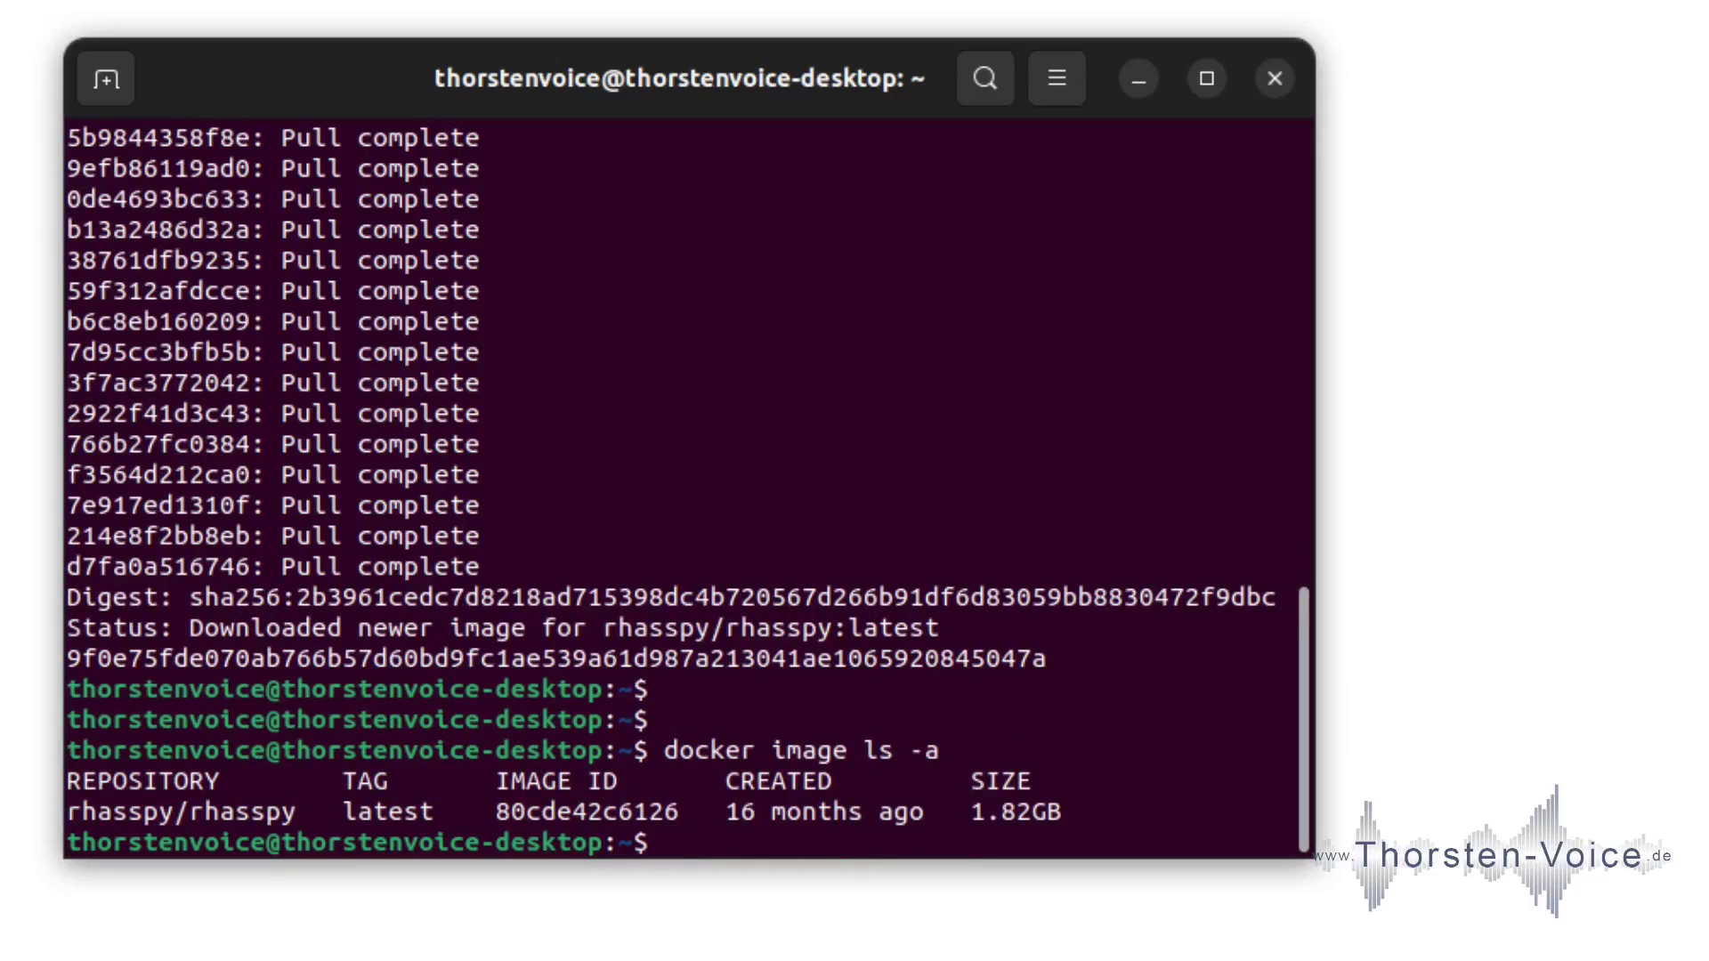
double_click(419, 806)
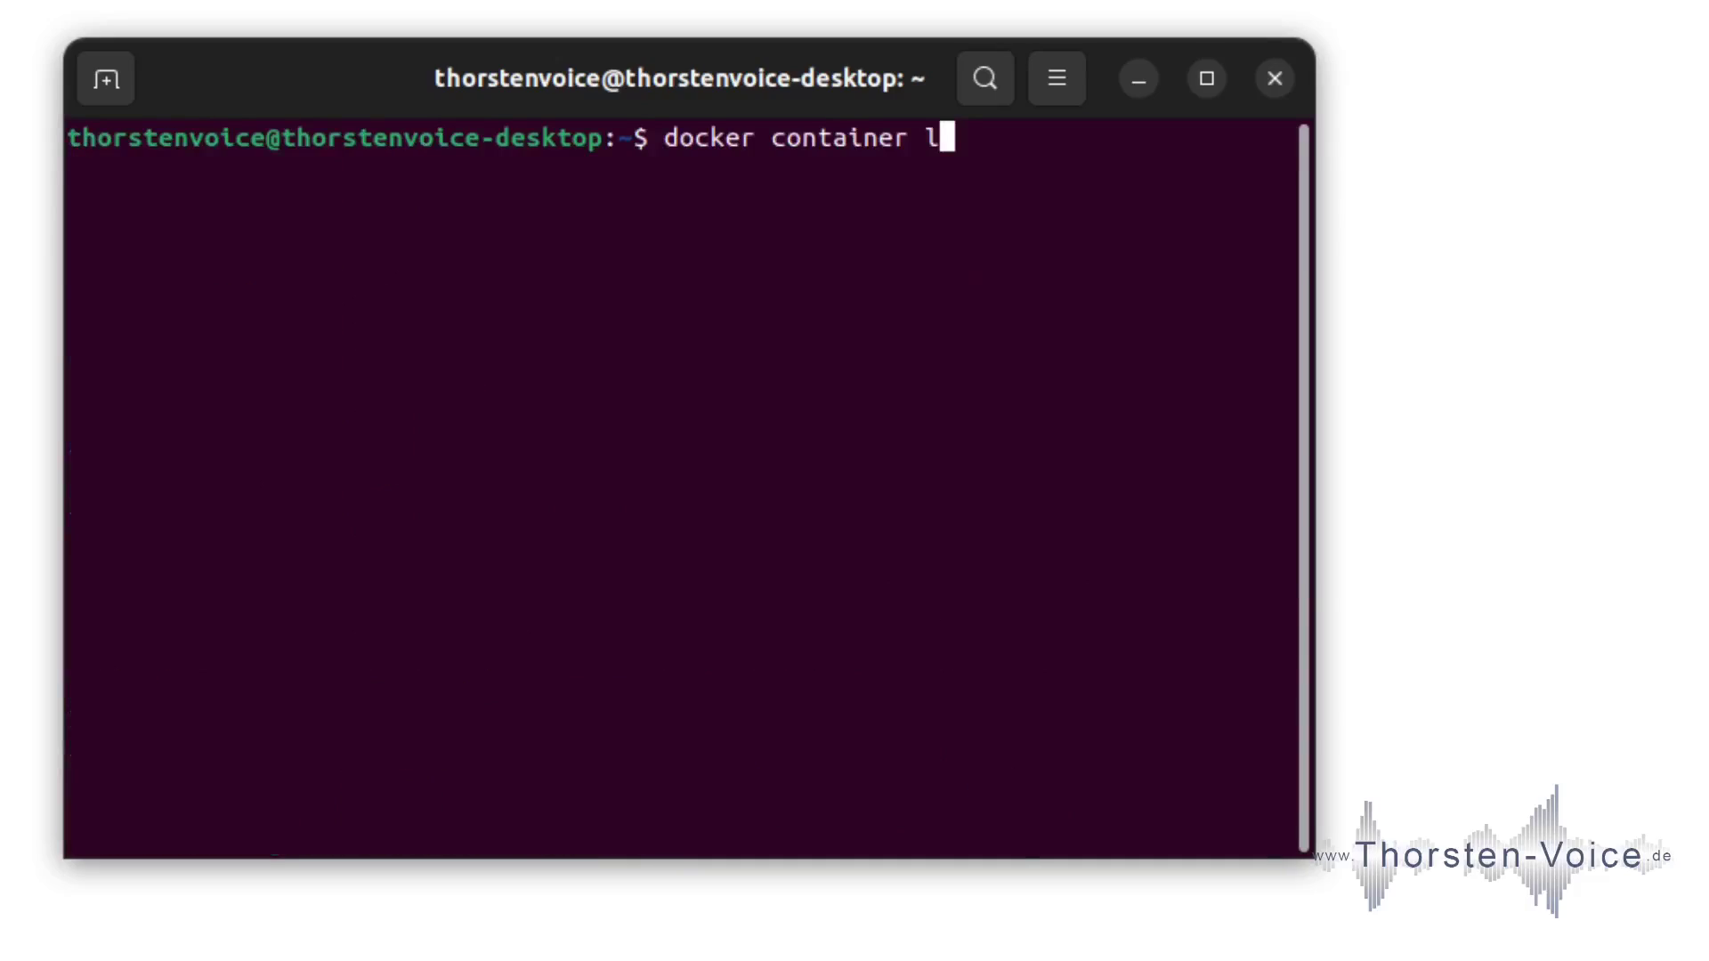
text(s -a)
key(Return)
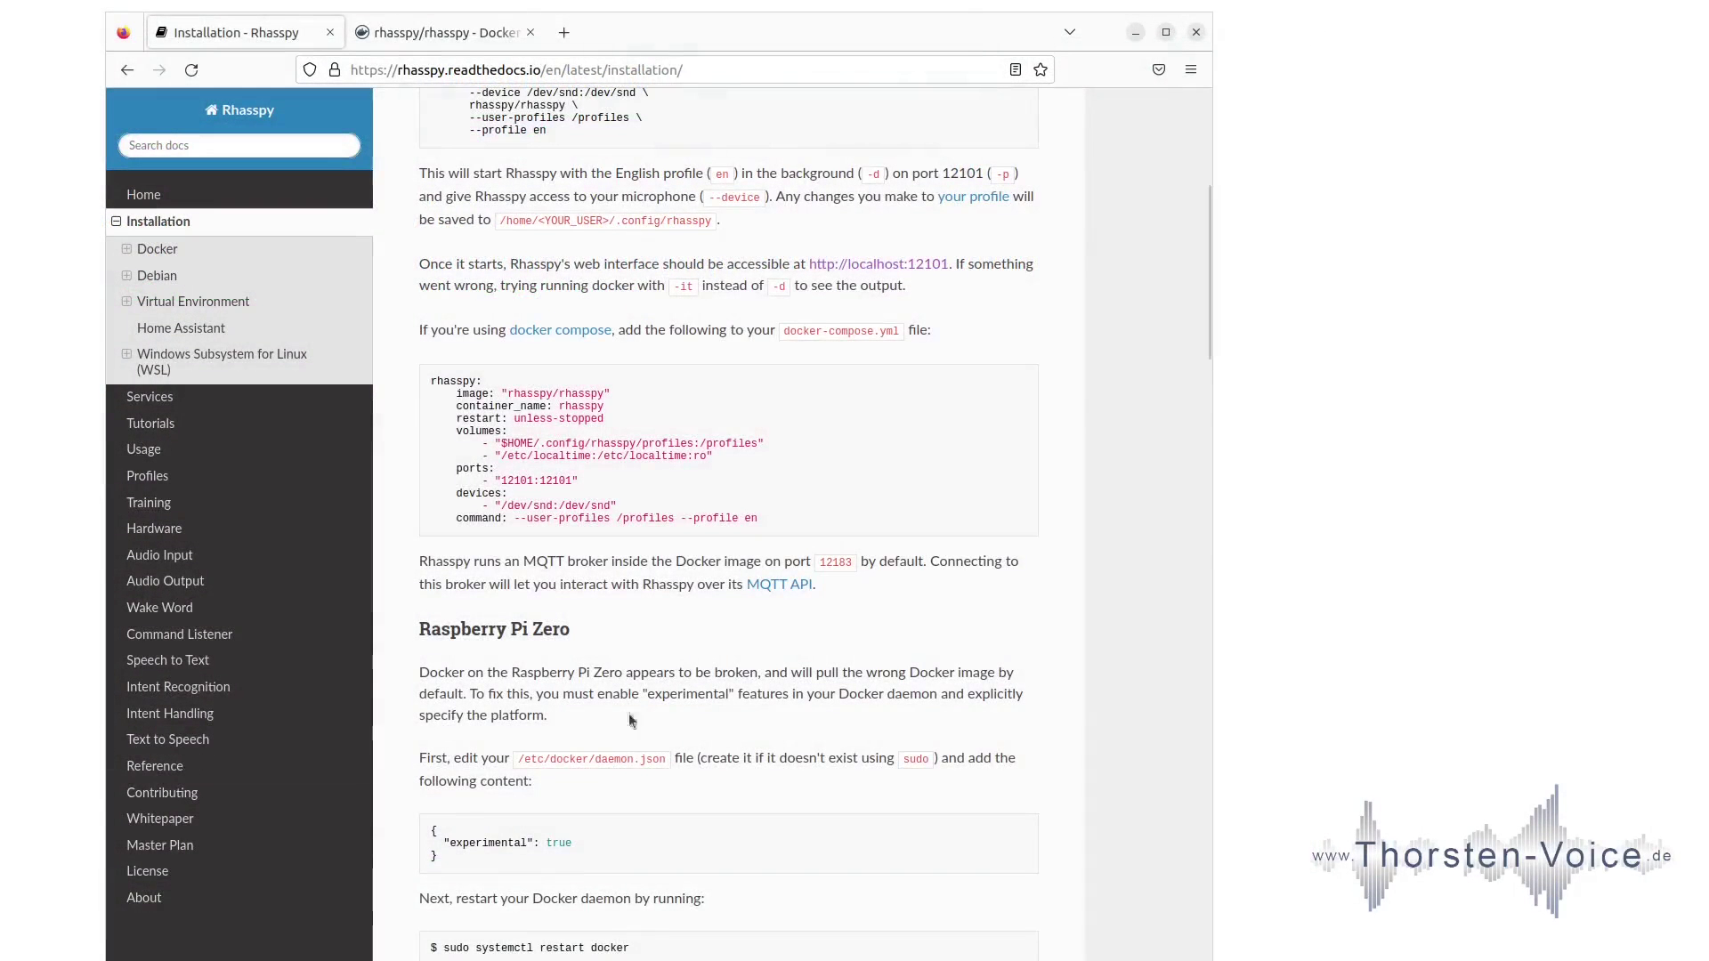
Open the Rhasspy web interface at localhost:12101 in a new Firefox tab
key(ctrl+t)
text(localhost:12101/)
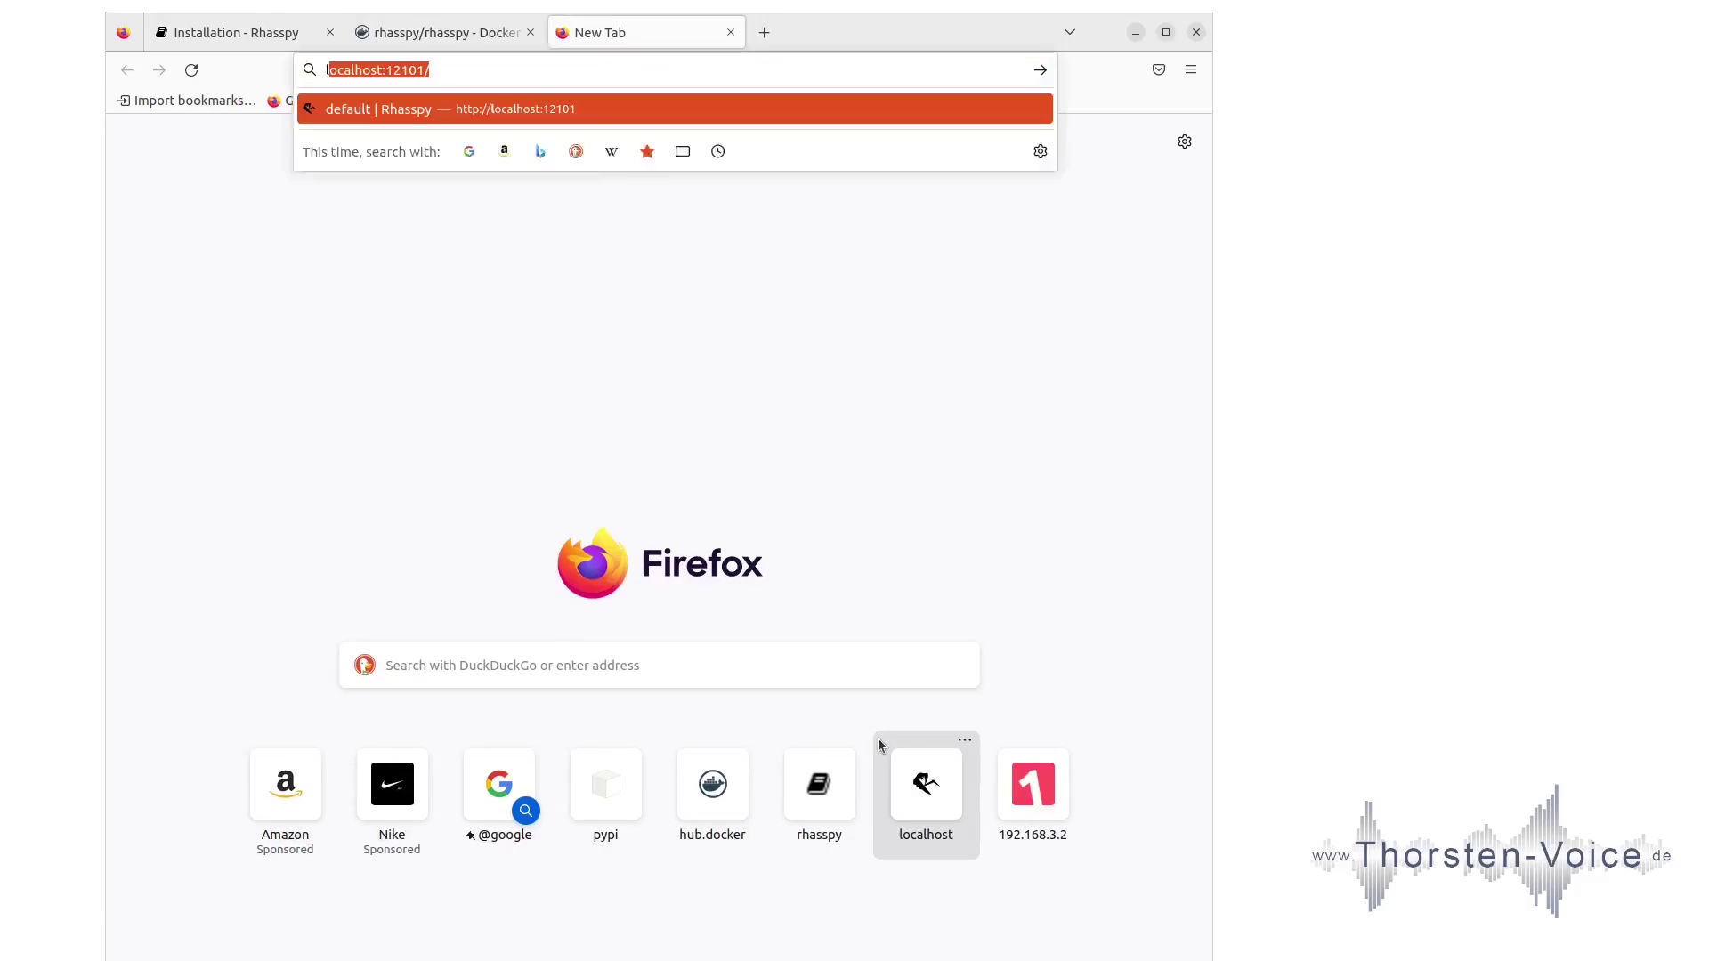
key(Return)
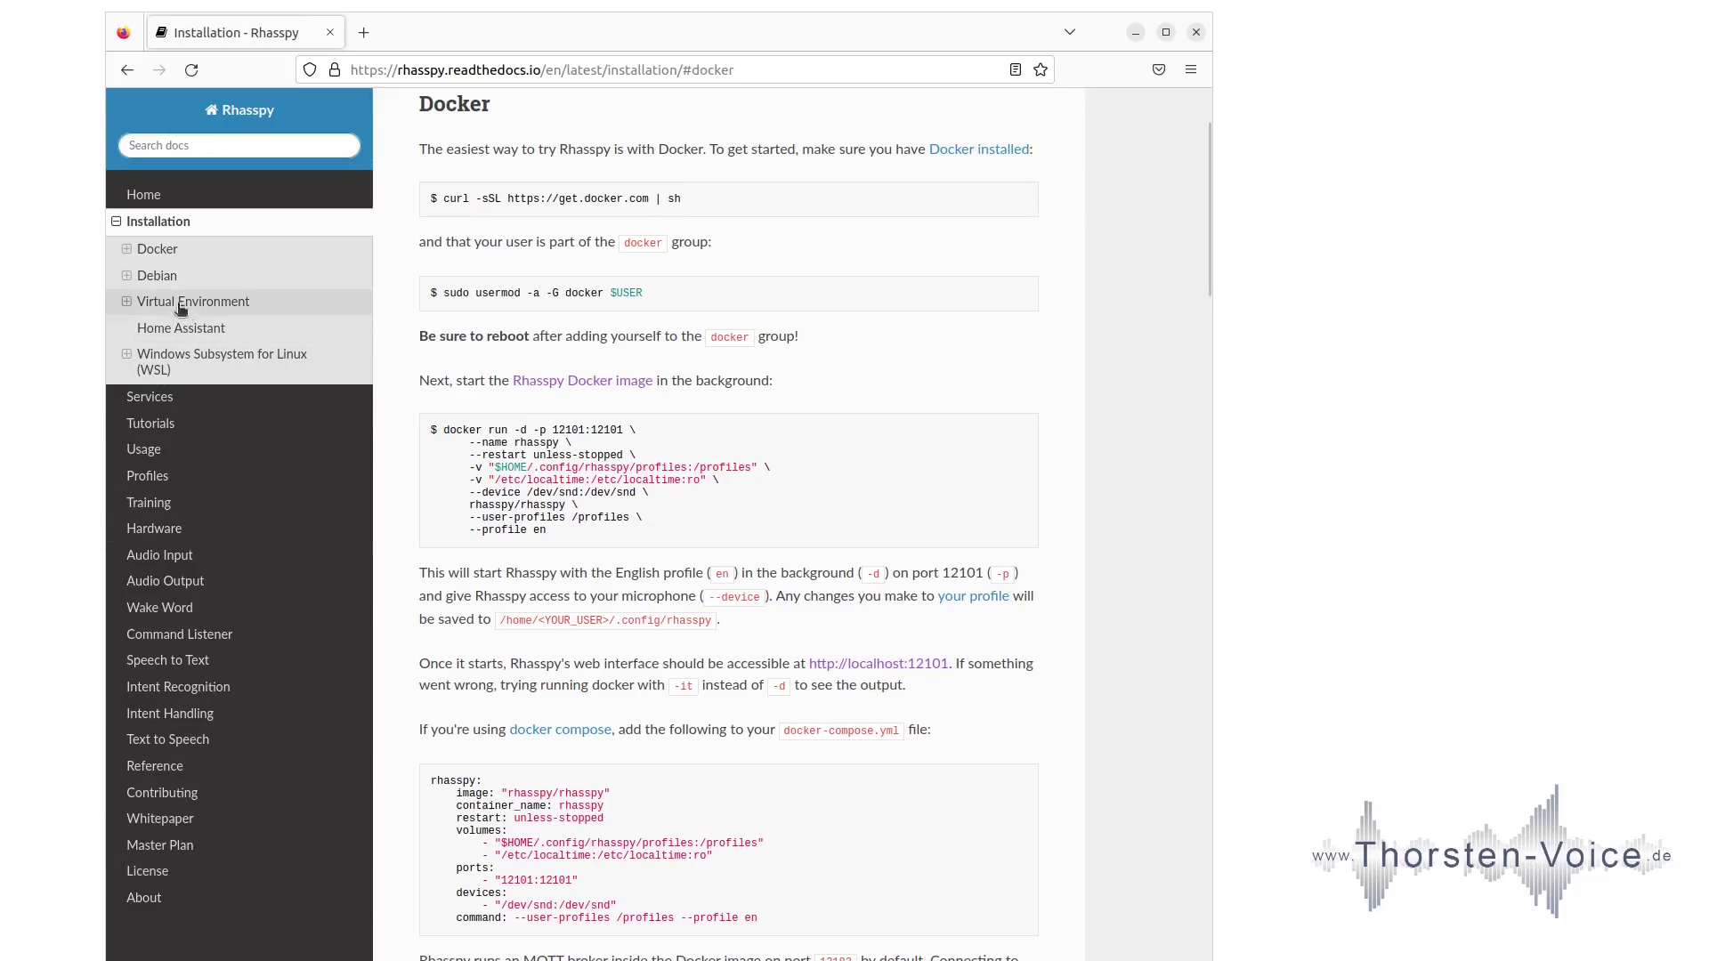
Consult the Debian installation section and its architecture check command, and download rhasspy_amd64.deb with wget in the terminal
click(165, 276)
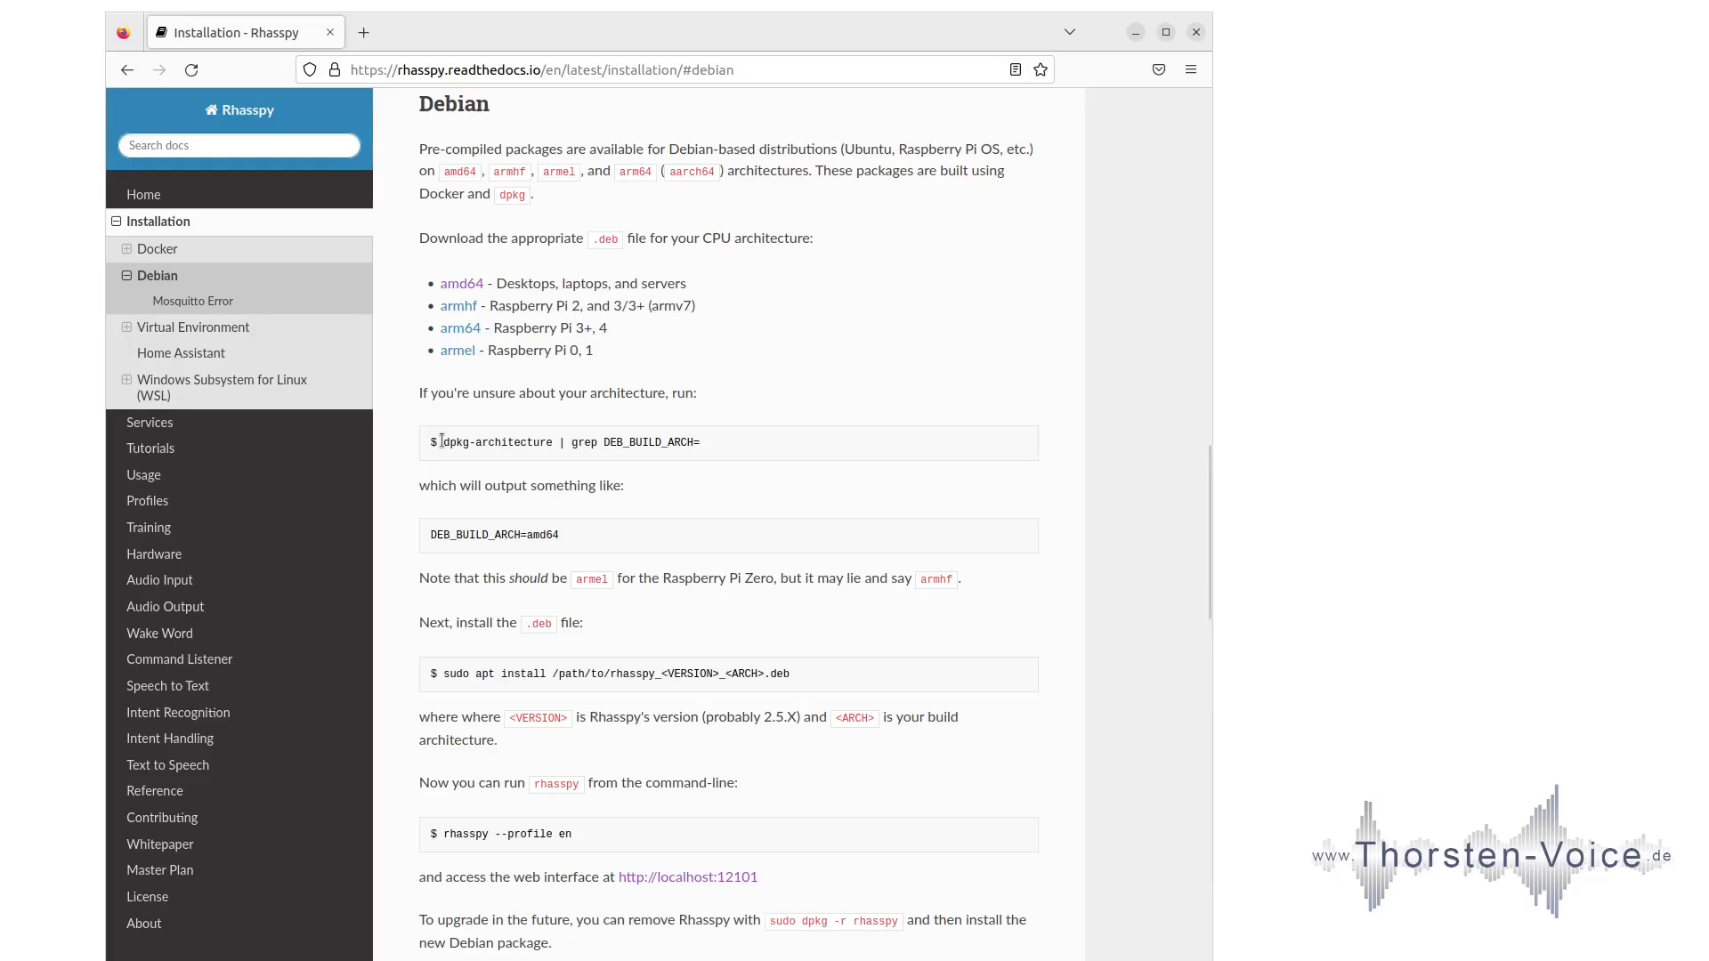
drag(442, 441, 702, 444)
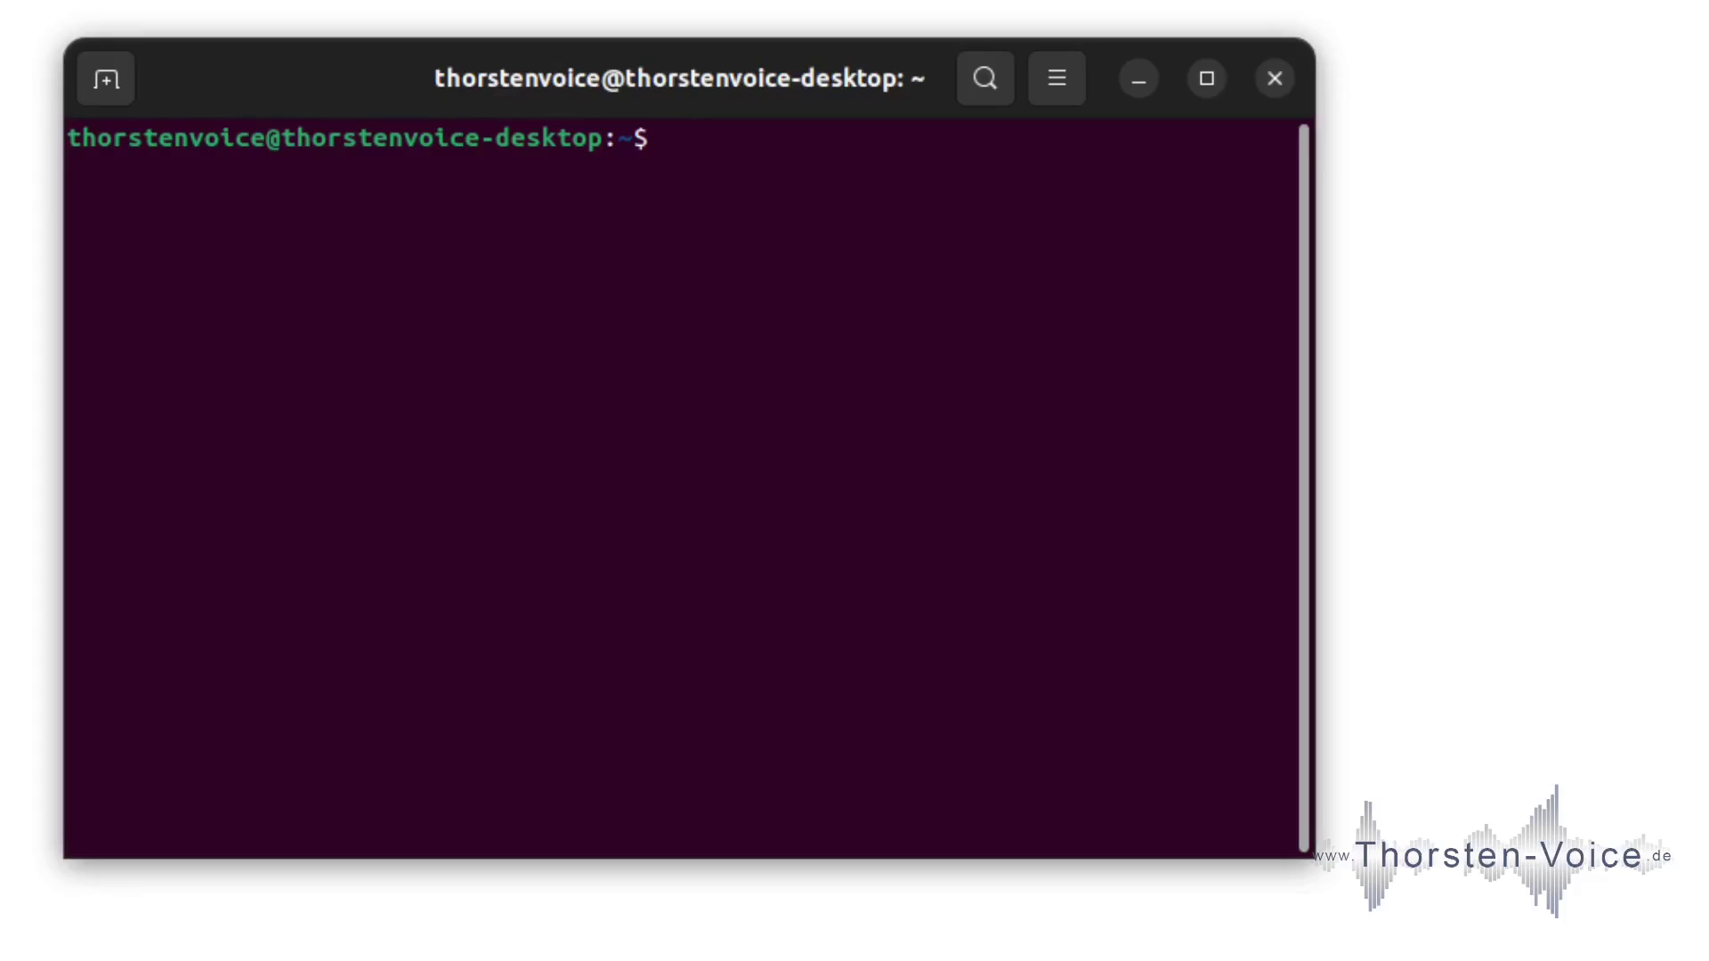
text(wget)
middle_click(706, 439)
key(Return)
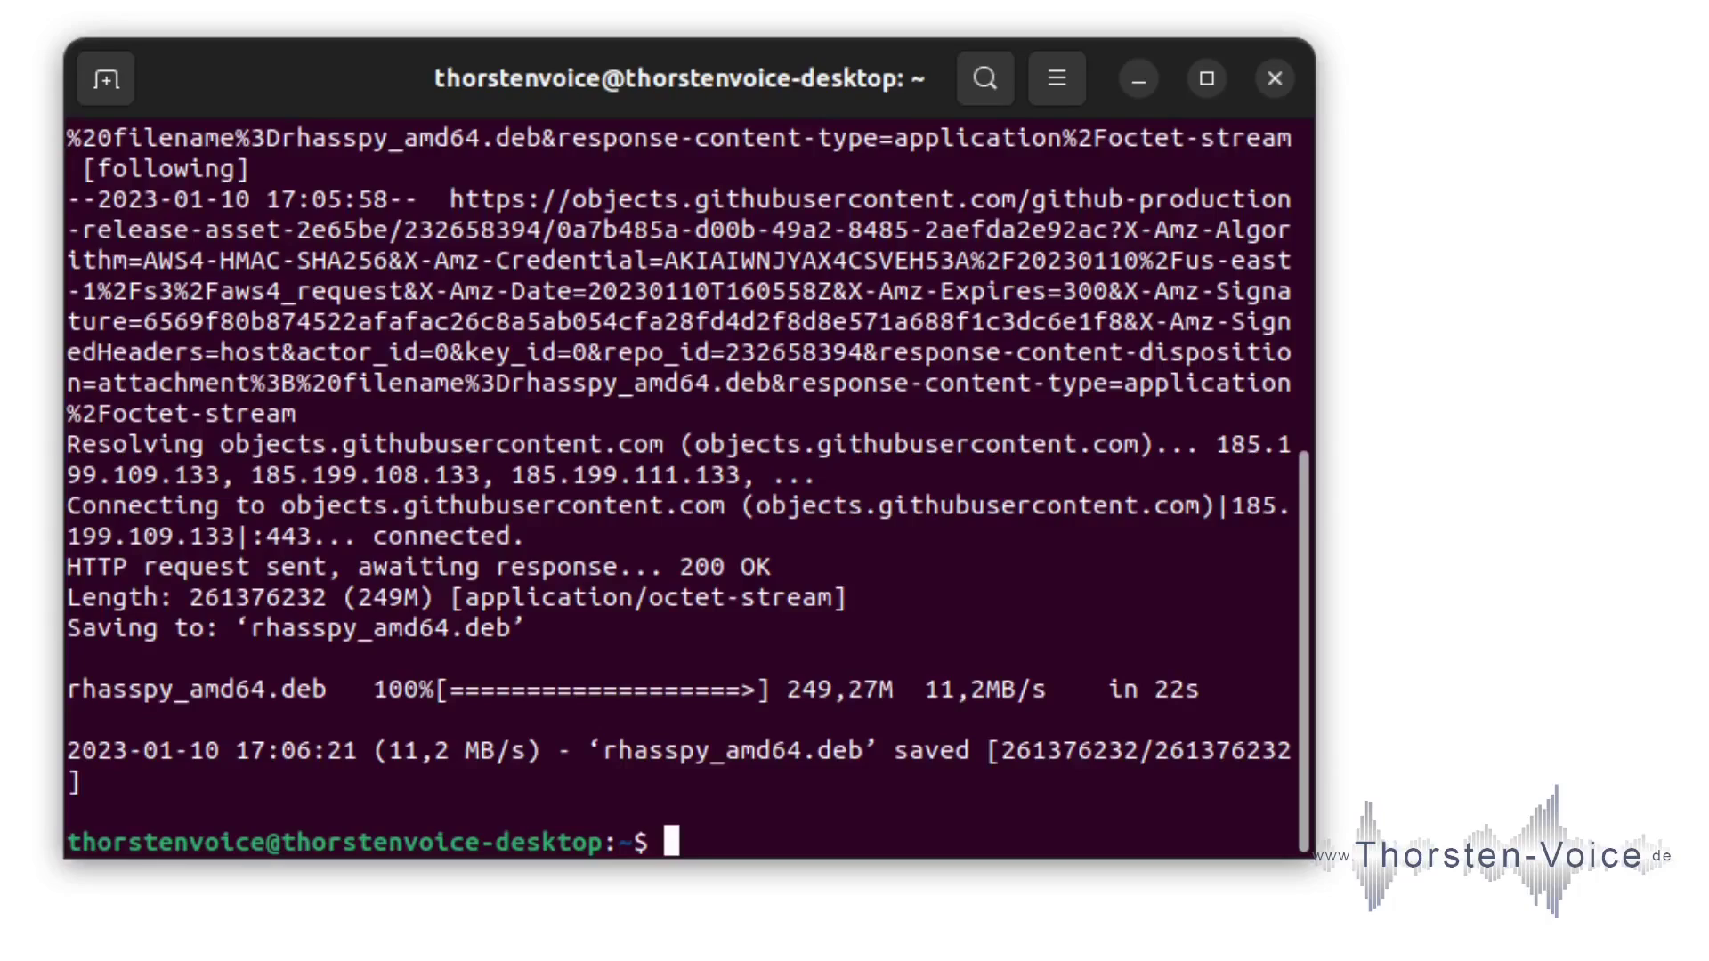
Check whether a Rhasspy package is already installed by running dpkg -l |grep -i rhasspy
text(dpkg -l |grep -i rhasspy)
key(Return)
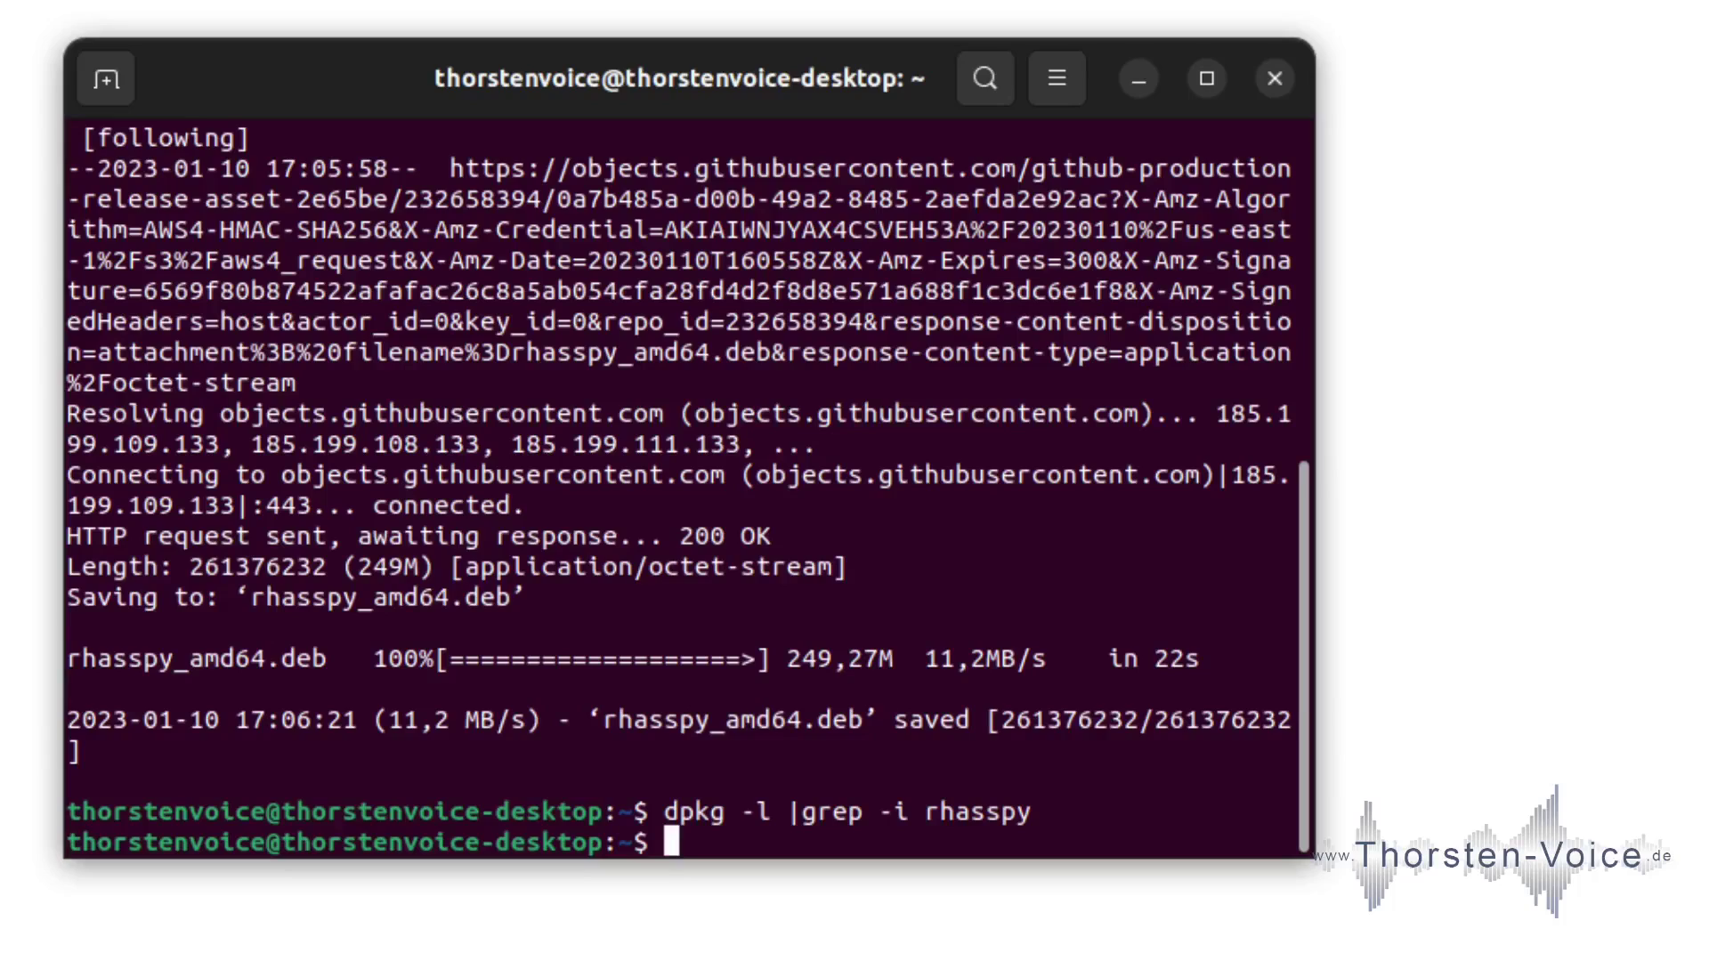
key(Return)
key(Return)
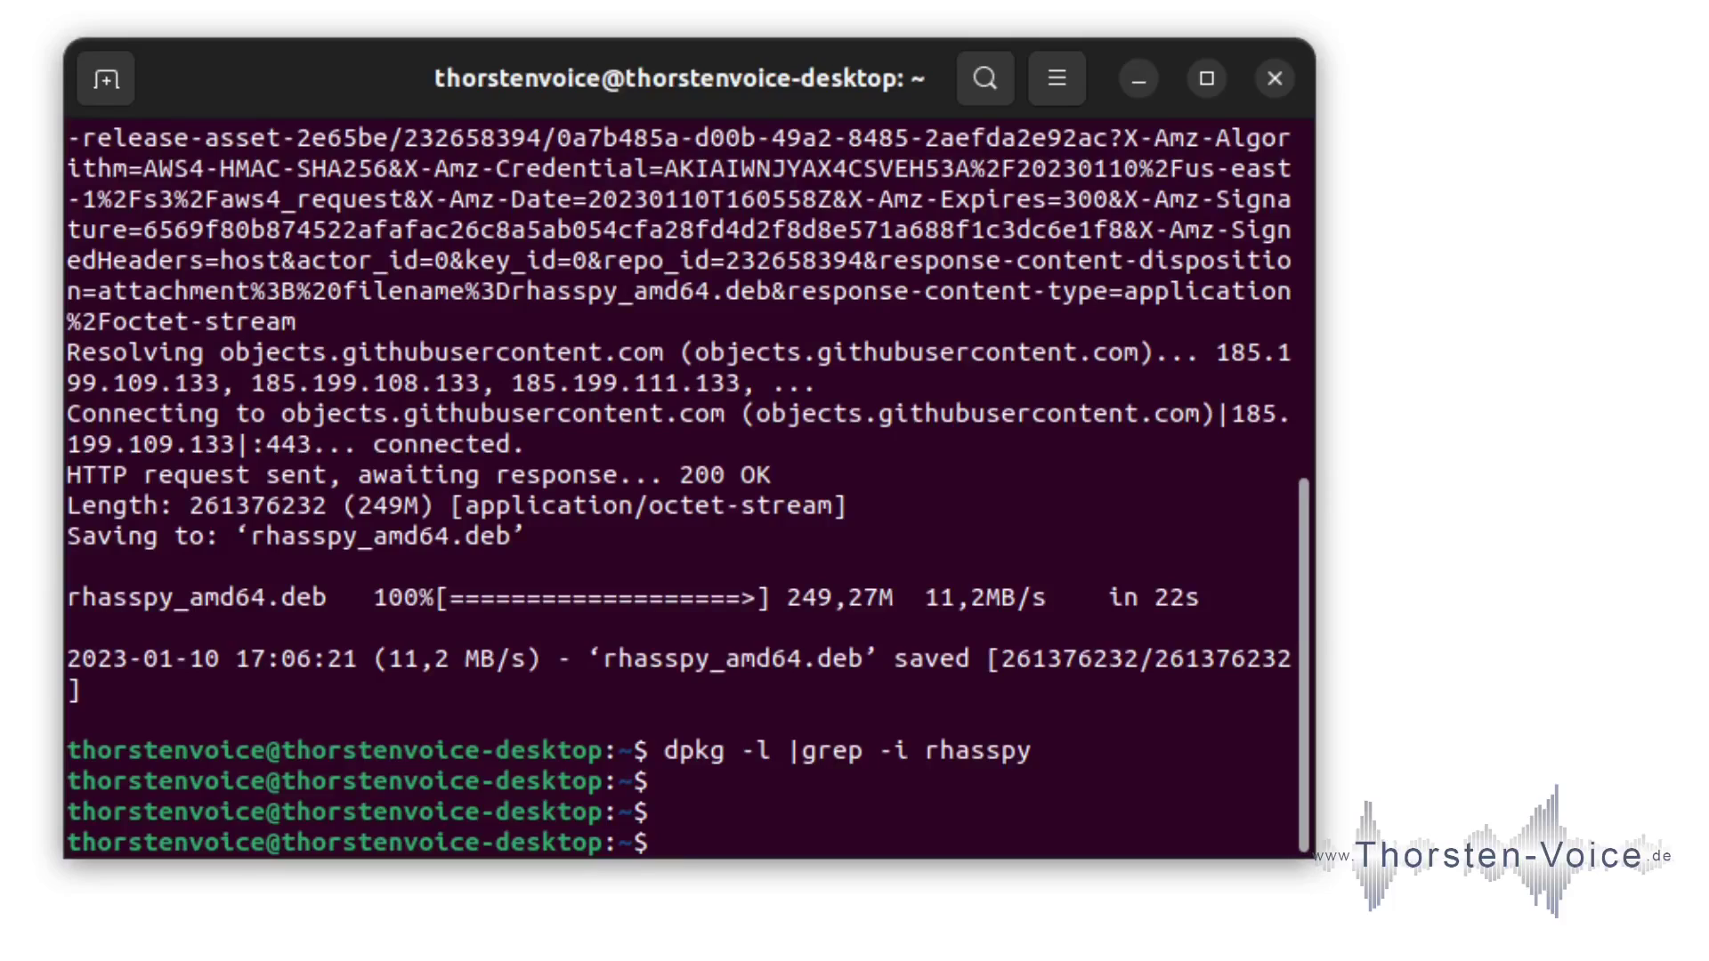
Try to install the downloaded package with sudo apt install ./rhasspy_amd64.deb
text(sudo ap)
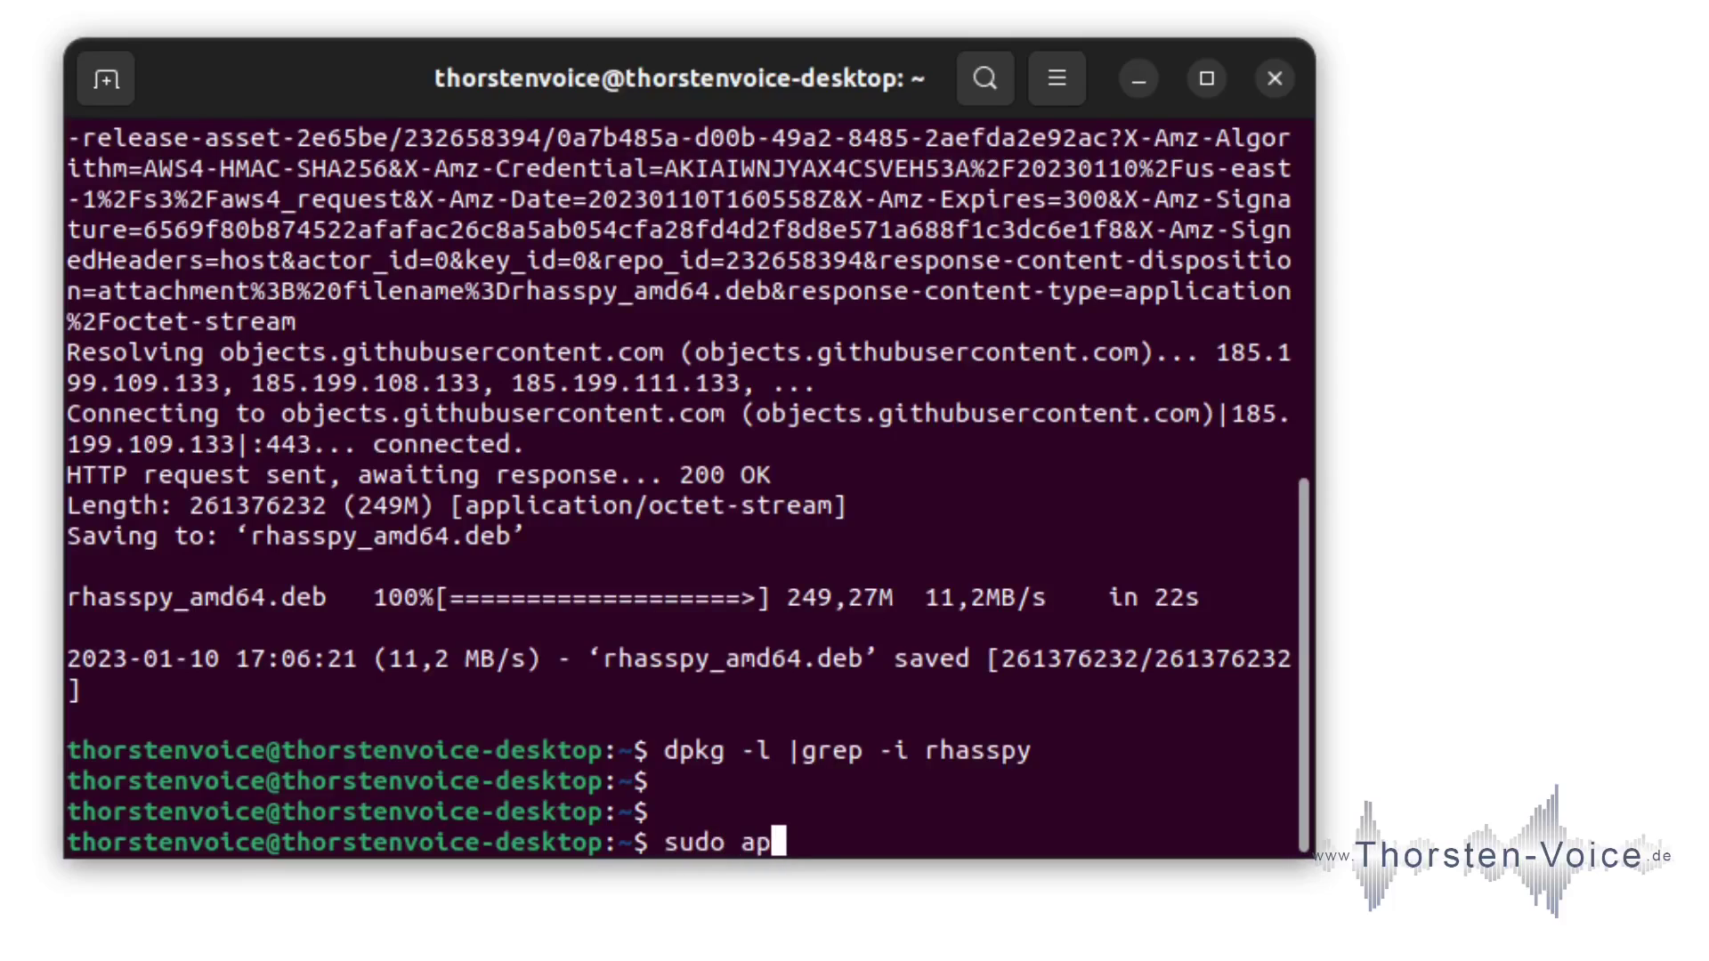
text(t omn)
key(BackSpace)
key(BackSpace)
key(BackSpace)
text(install ./rhasspy_amd64.deb)
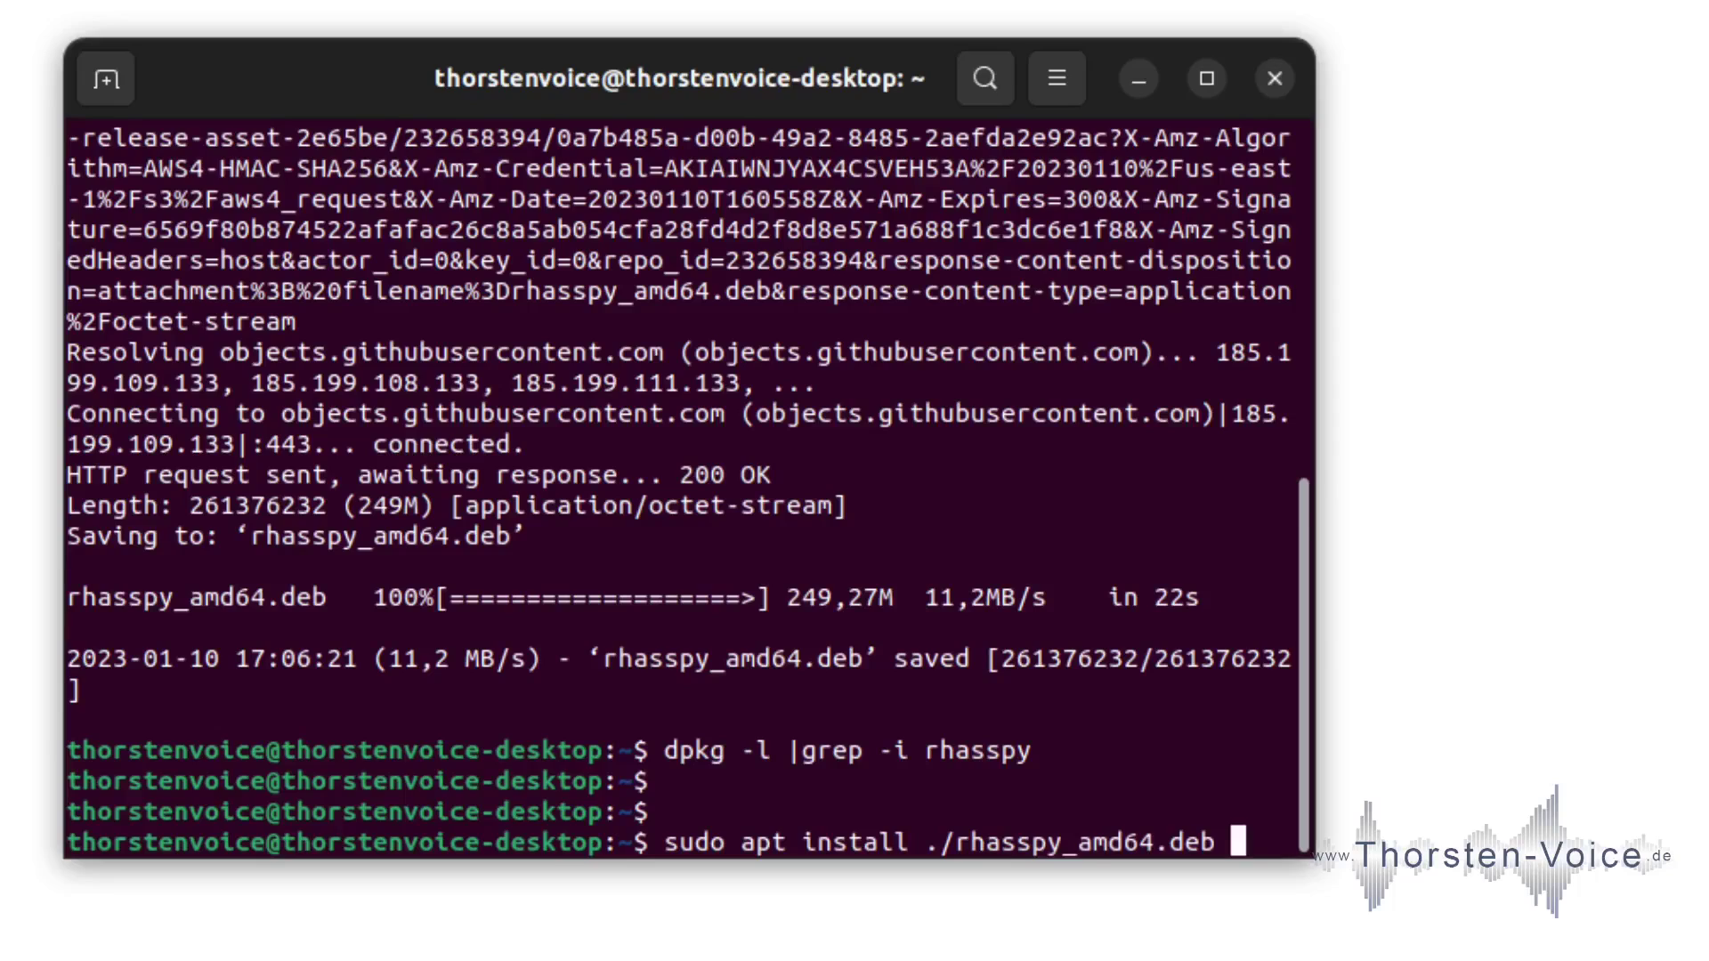
key(Return)
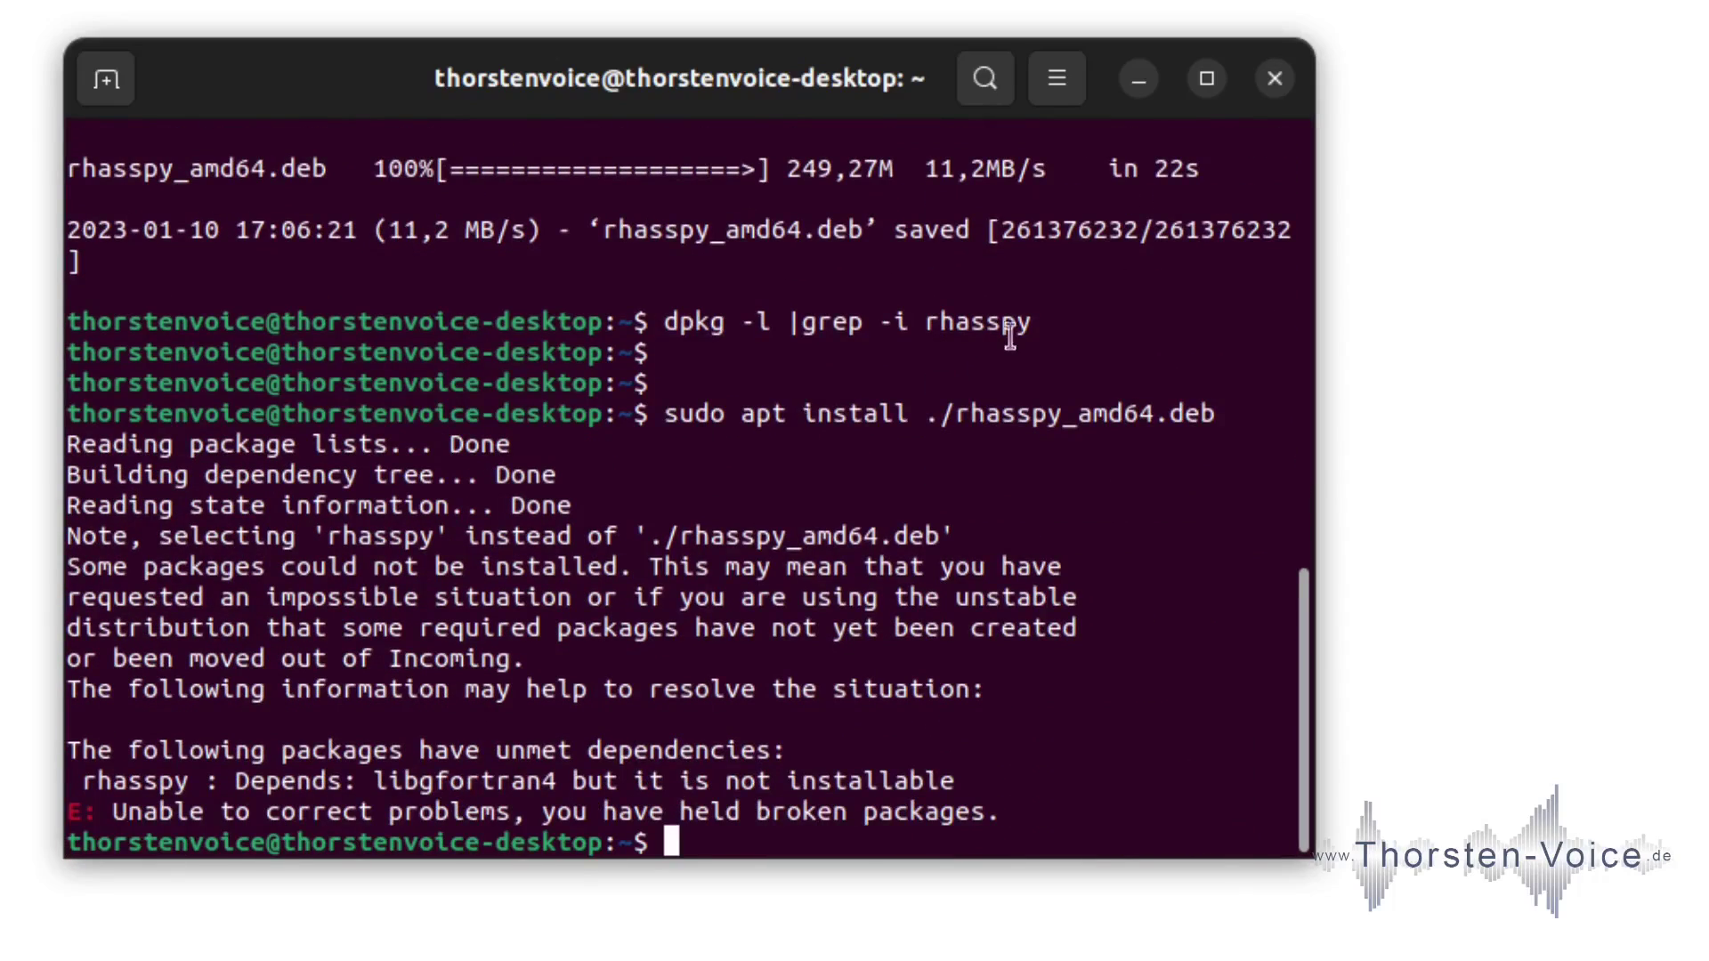
Highlight the libgfortran4 dependency in the apt output and check the Ubuntu release with cat /etc/issue
double_click(484, 783)
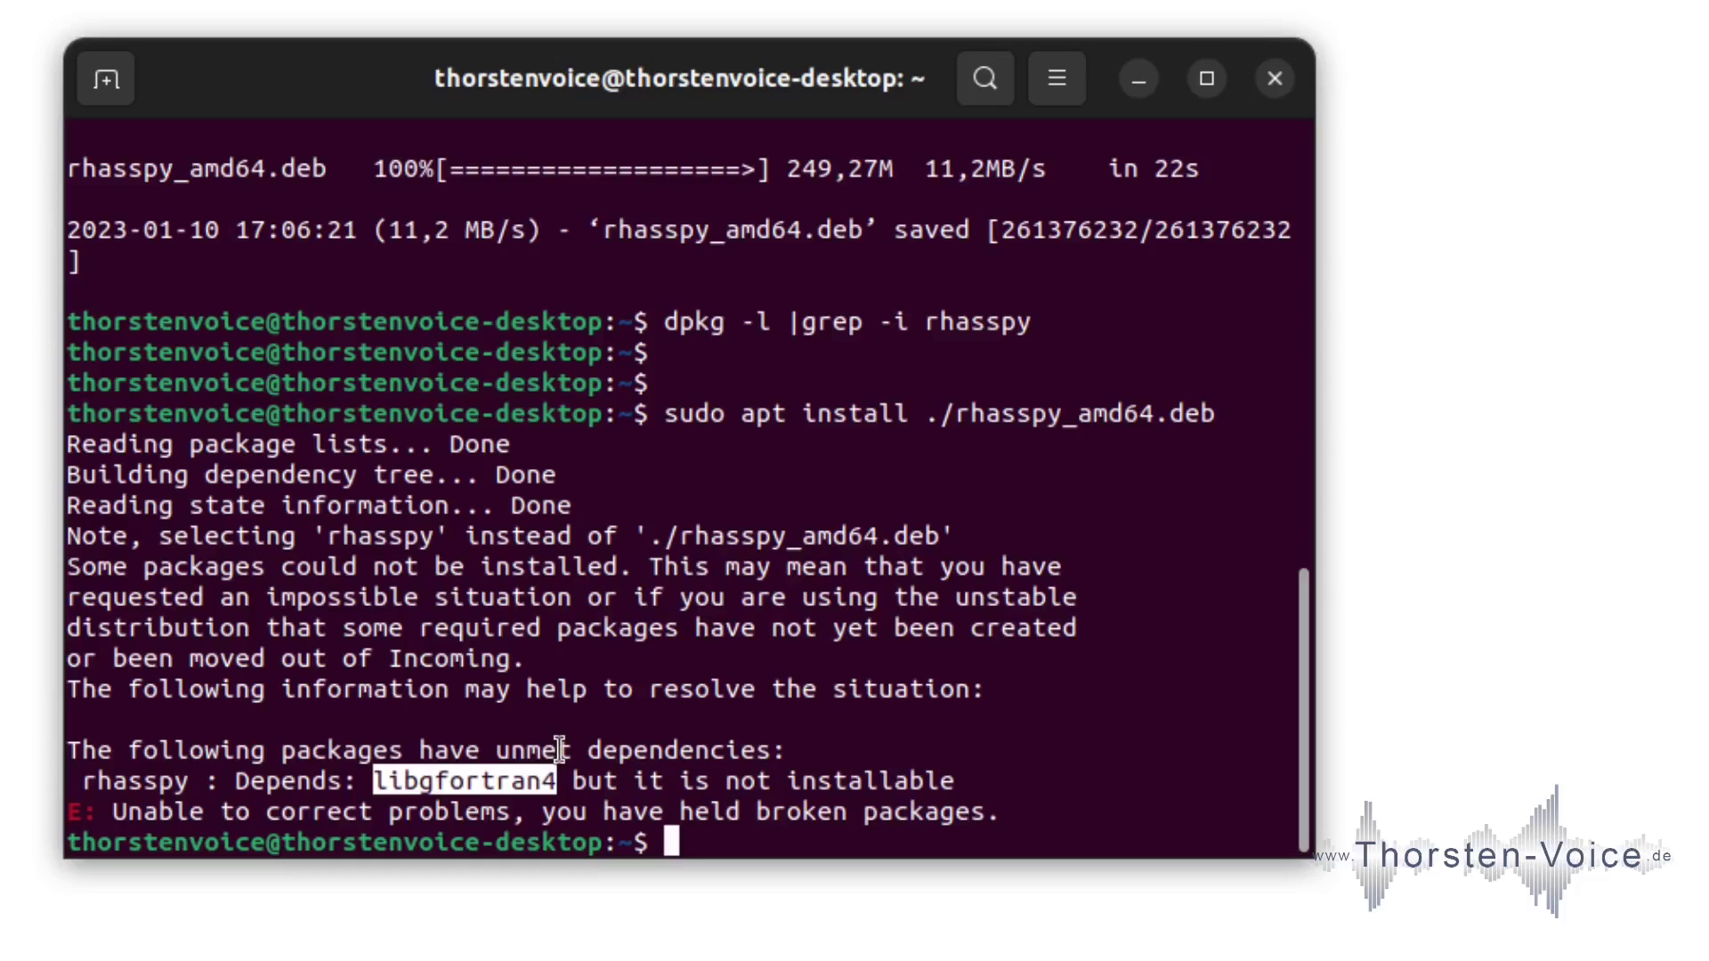
text(cat /etc/)
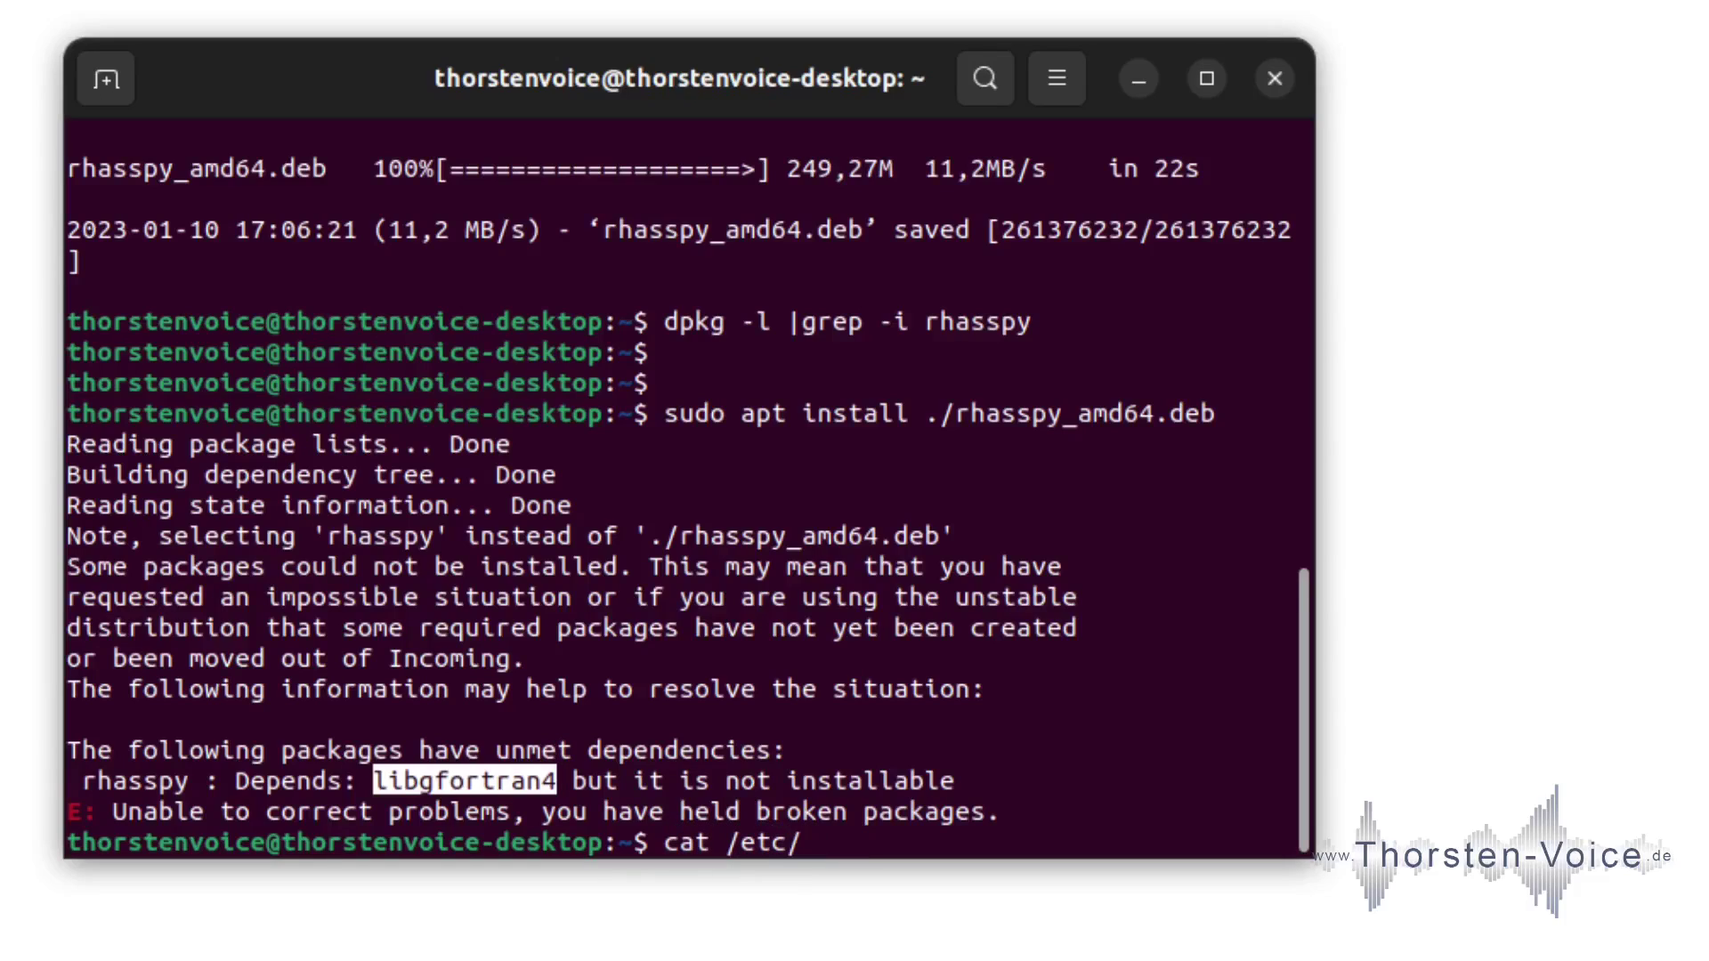
text(issue)
key(Return)
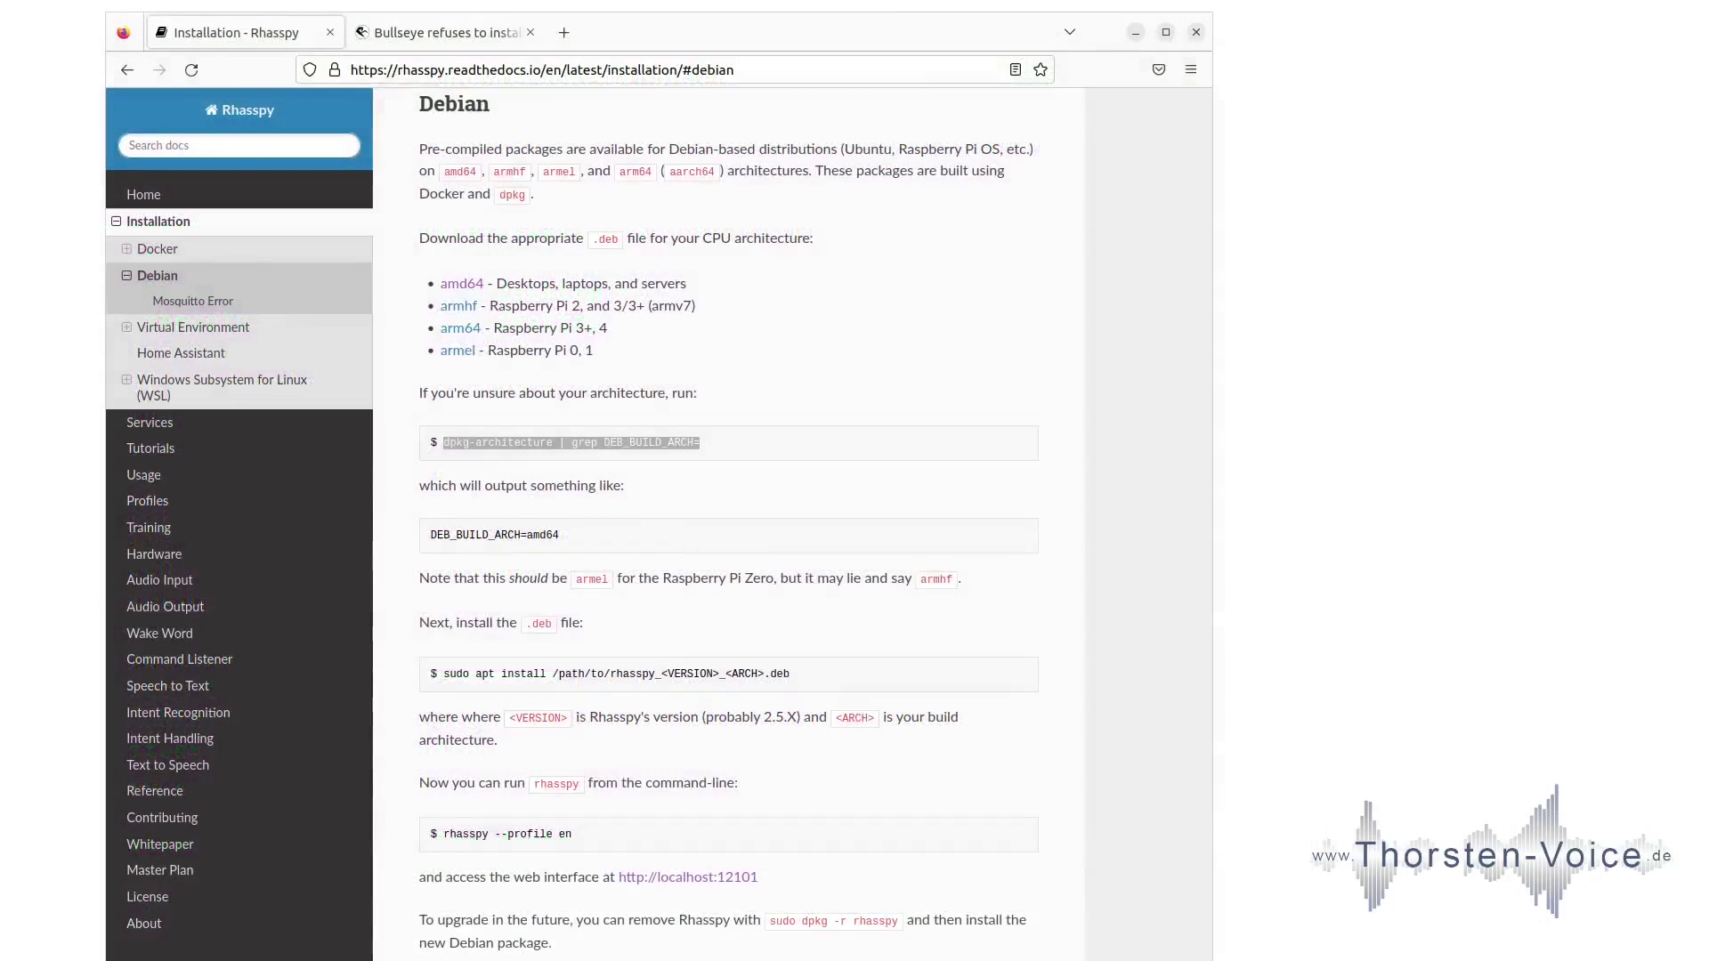
Consult the "Bullseye refuses to install" forum thread in Firefox for the dependency-fix commands, and return to the terminal
click(396, 34)
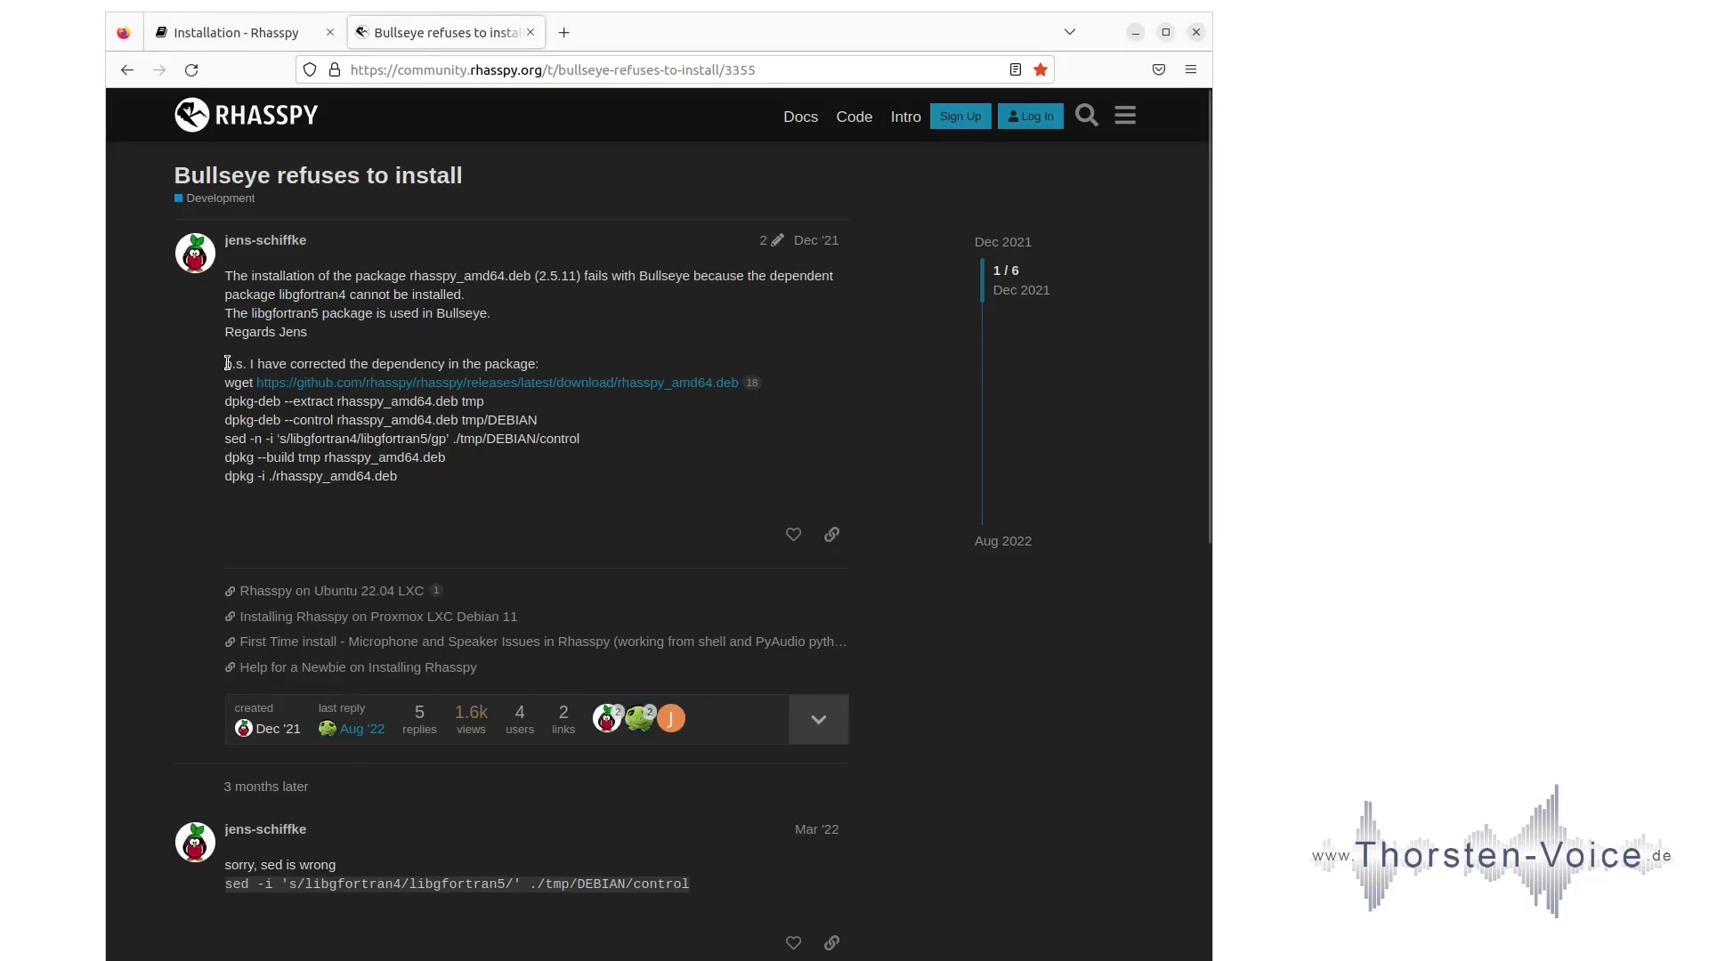
drag(227, 363, 405, 481)
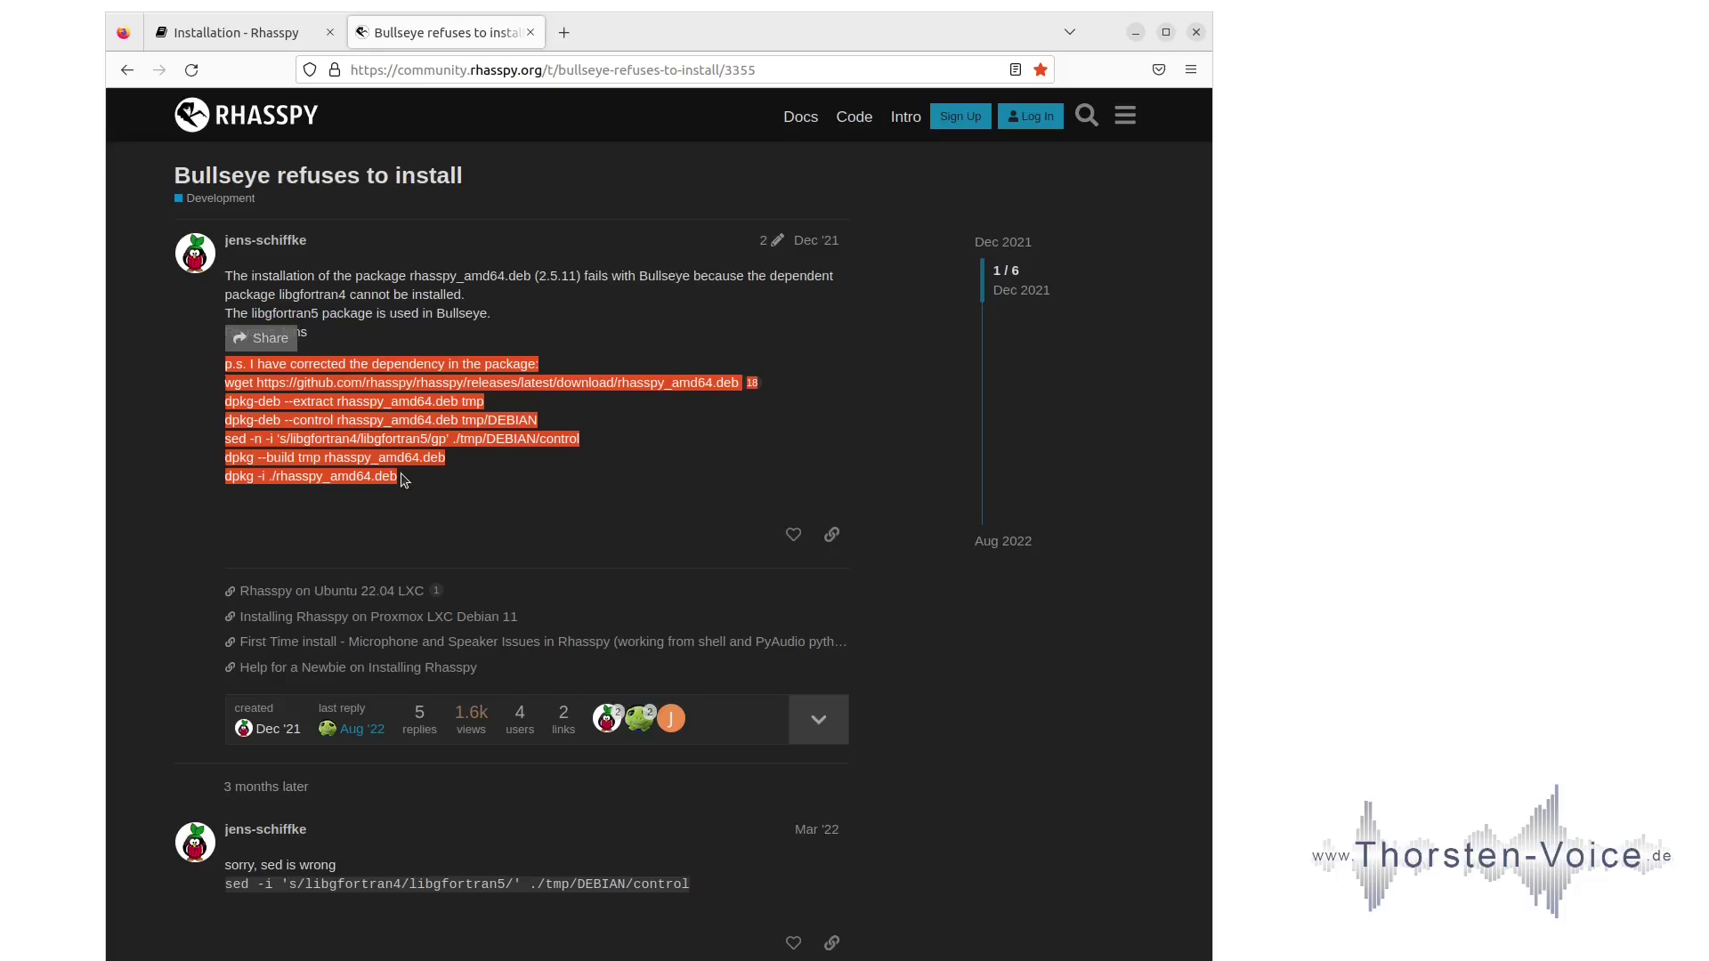
key(alt+Tab)
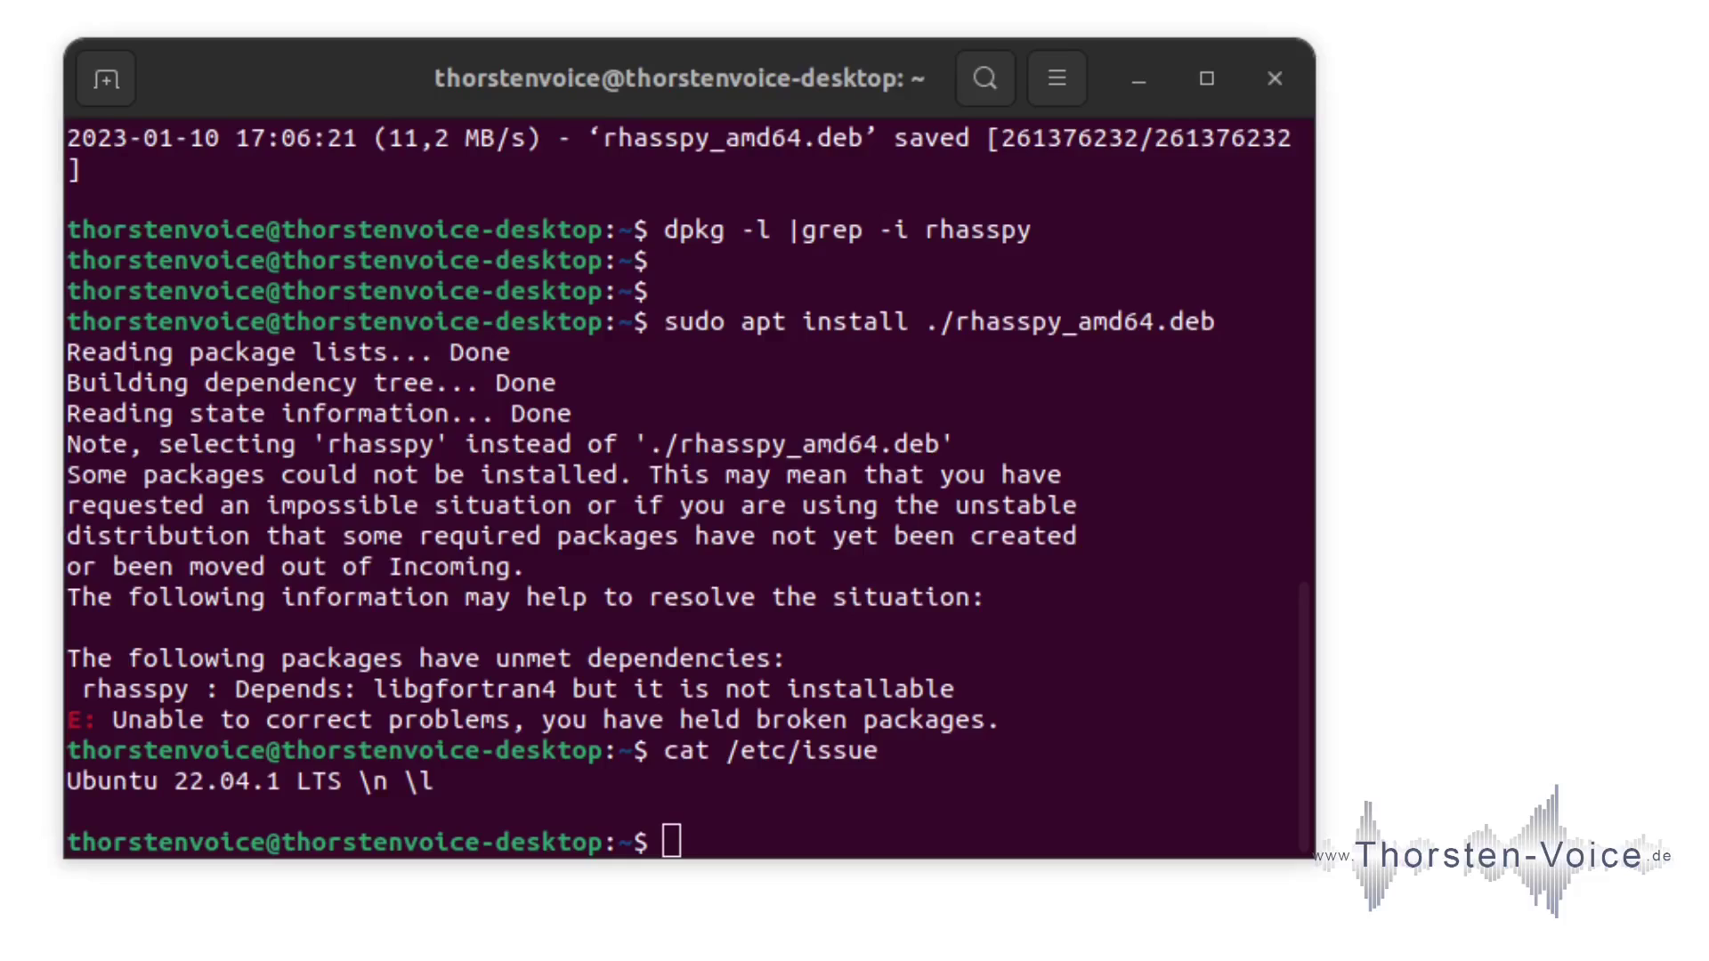
key(alt+Tab)
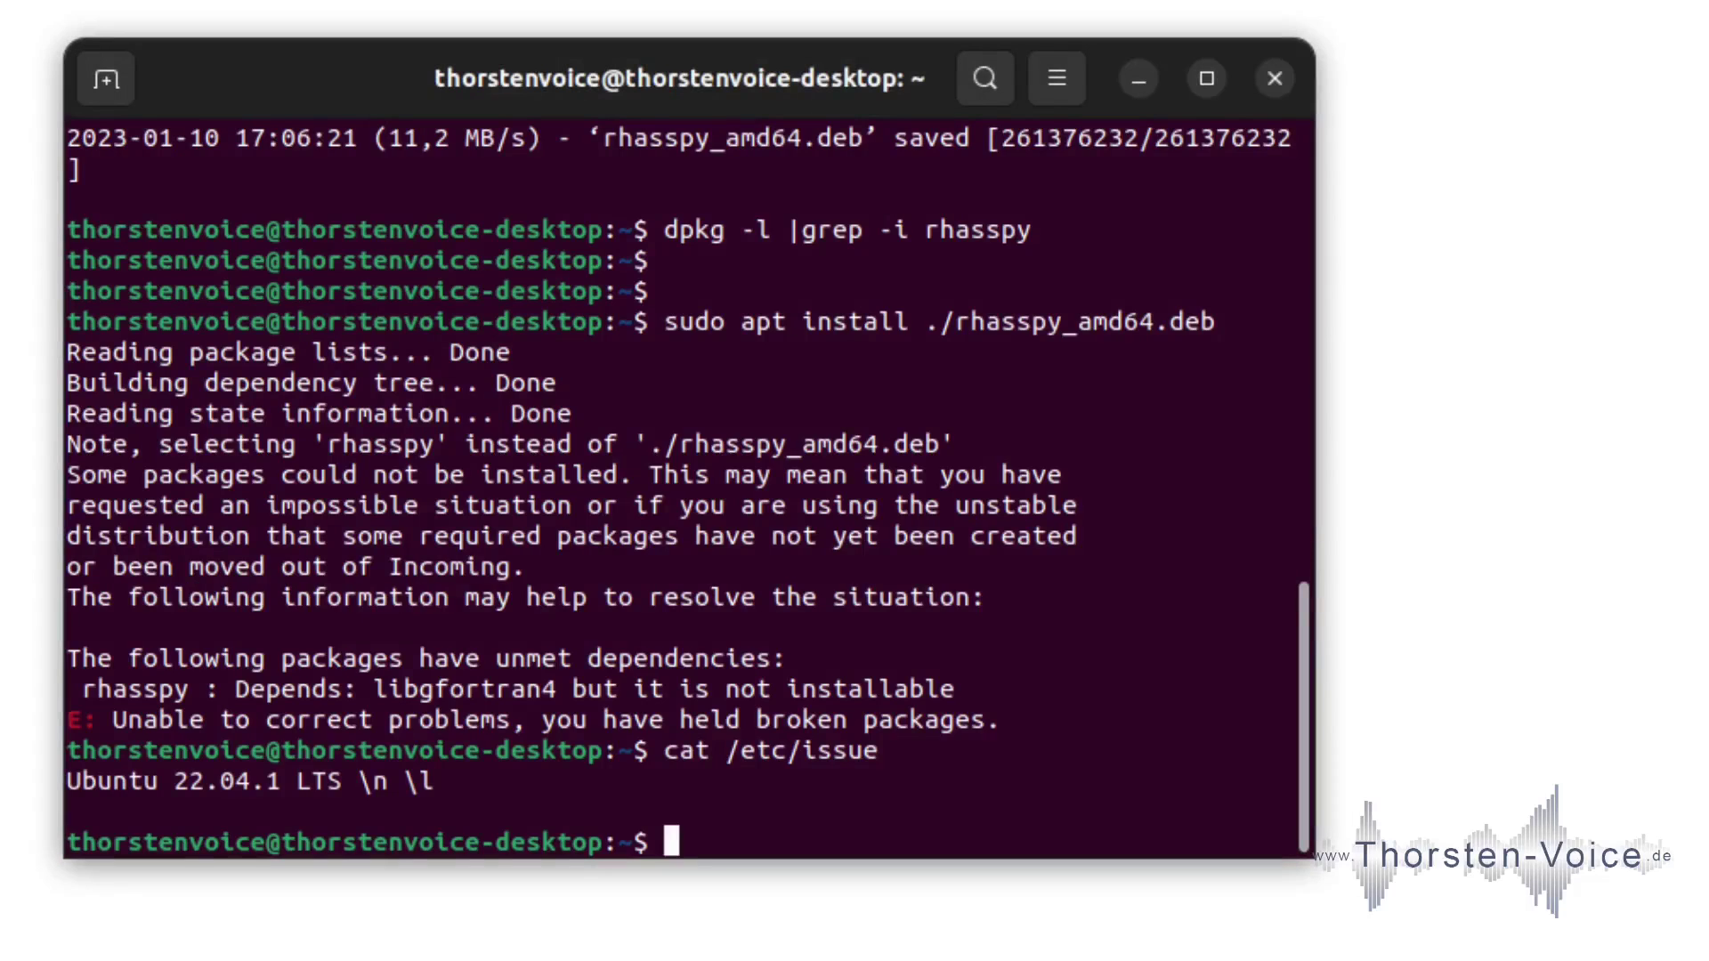
Clear the terminal and list the home folder's contents to locate rhasspy_amd64.deb
text(clear)
key(Return)
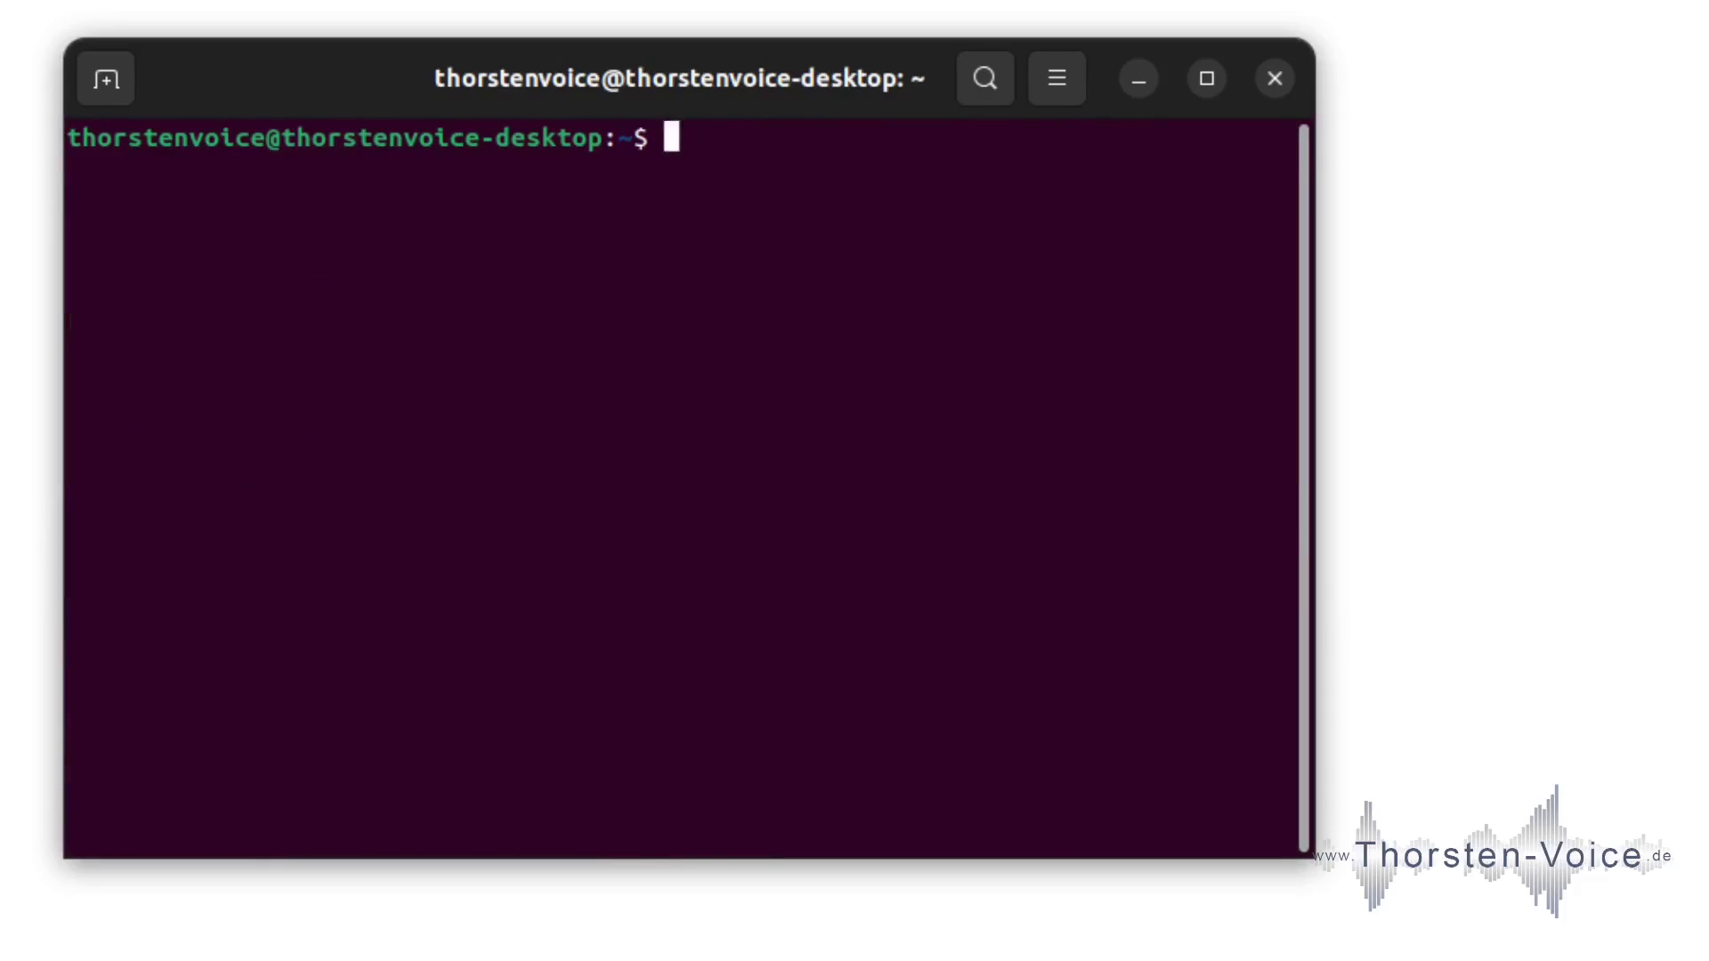
text(ls)
key(Return)
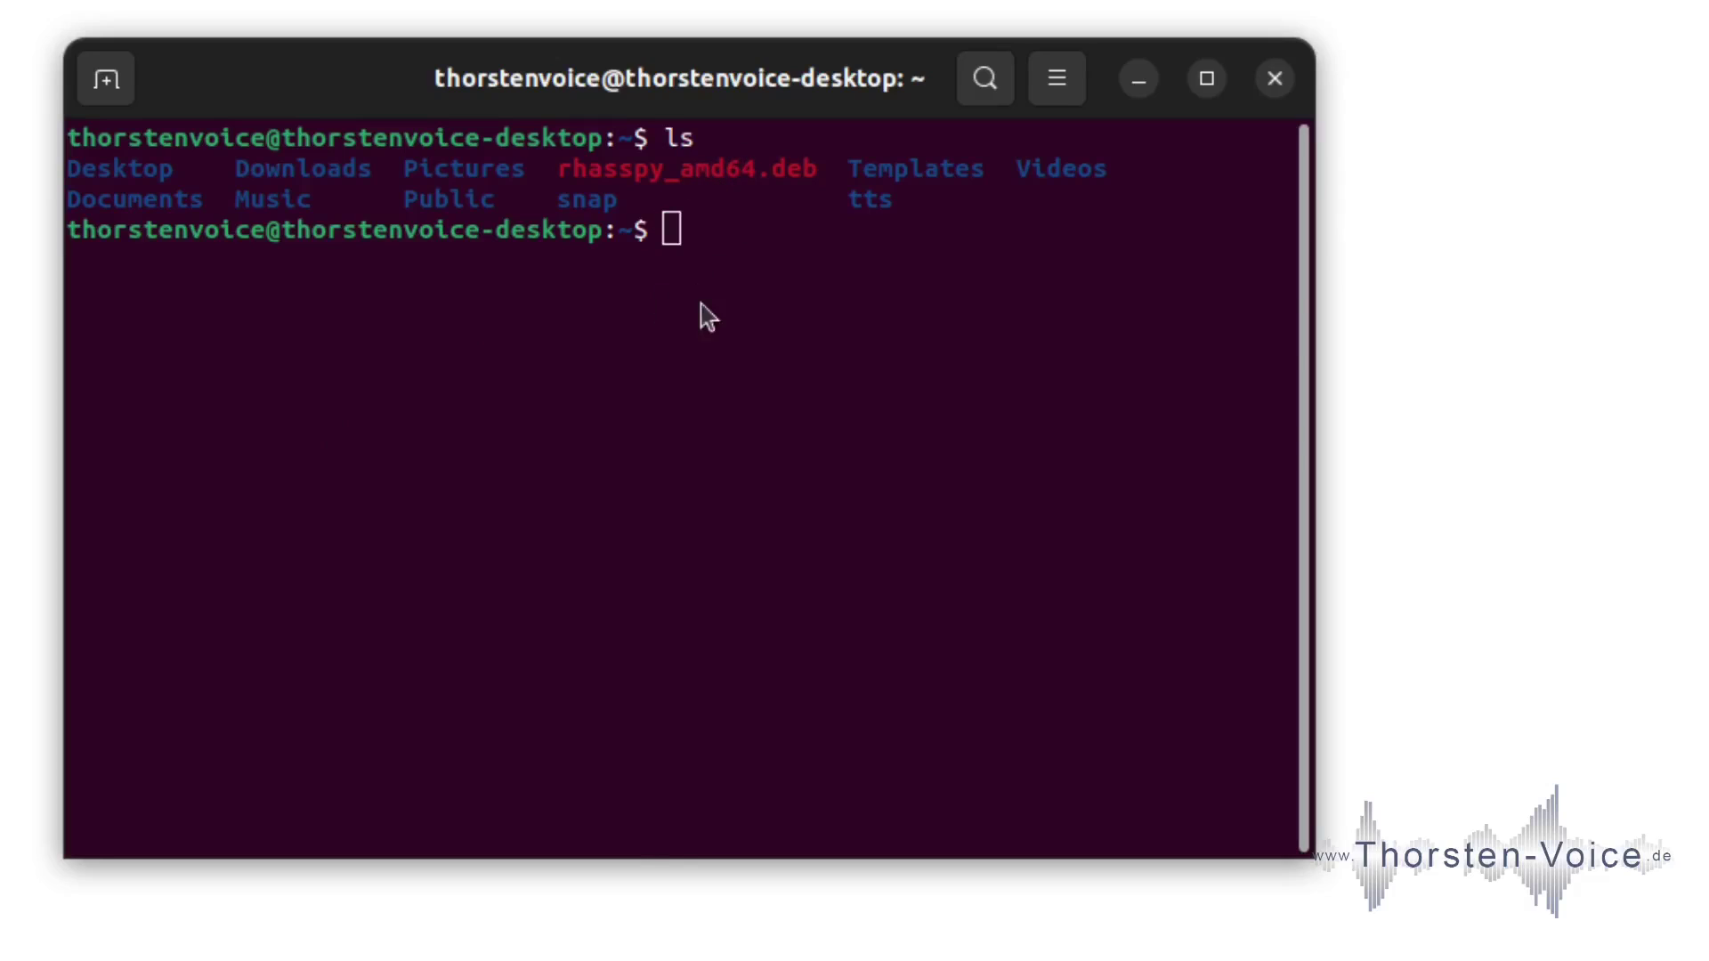
Extract rhasspy_amd64.deb into tmp and its control files into tmp/DEBIAN using dpkg-deb
text(dpkg-deb --extract rhasspy_amd64.deb tmp)
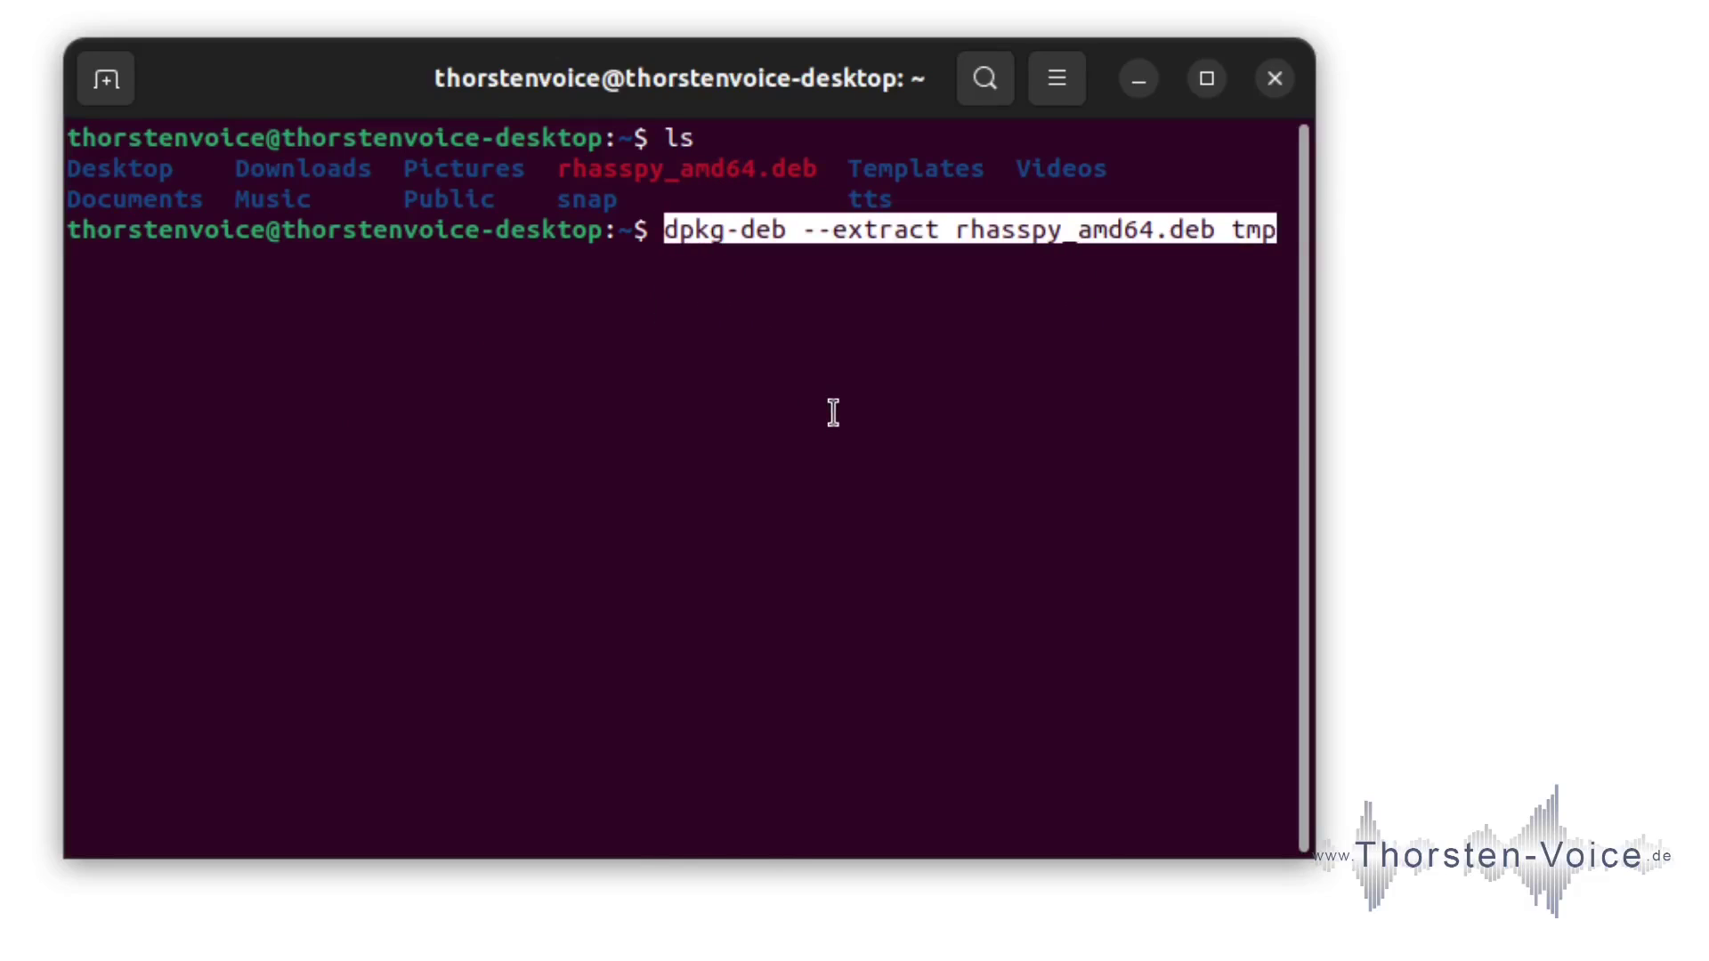
key(Return)
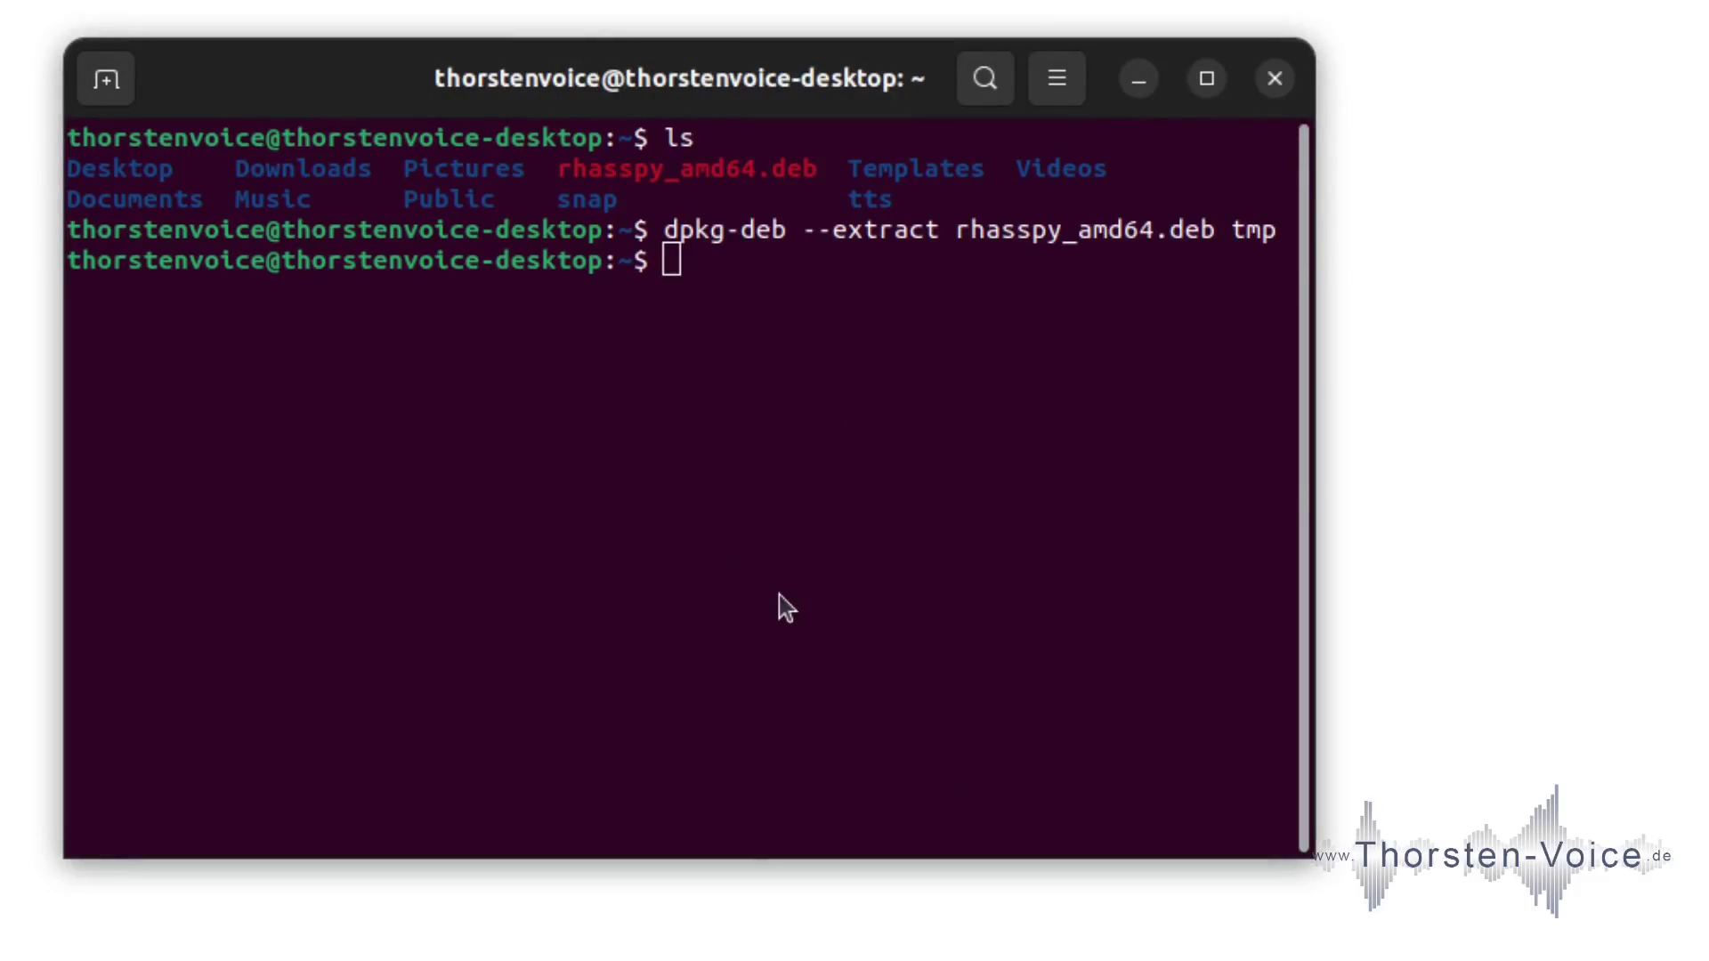
text(dpkg-deb --control rhasspy_amd64.deb tmp/DEBIAN)
key(Return)
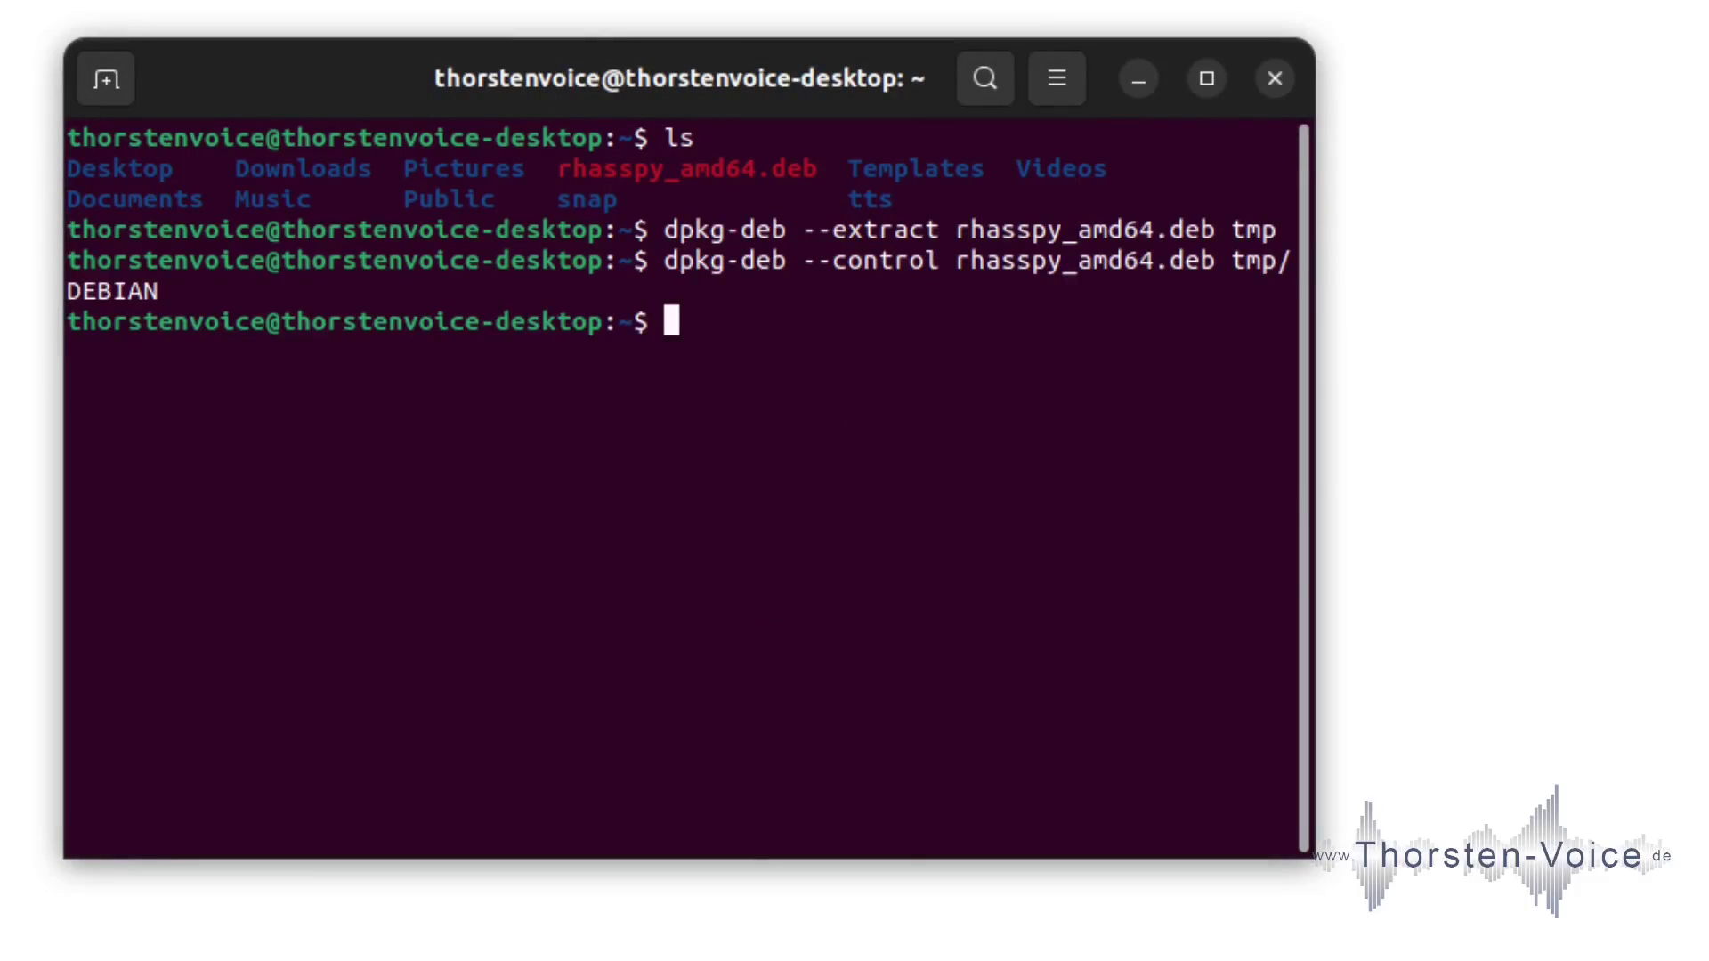
Replace libgfortran4 with libgfortran5 in ./tmp/DEBIAN/control using sed -i
text(sed -i 's/libgfortran4/libgfortran5/' ./tmp/DEBIAN/control)
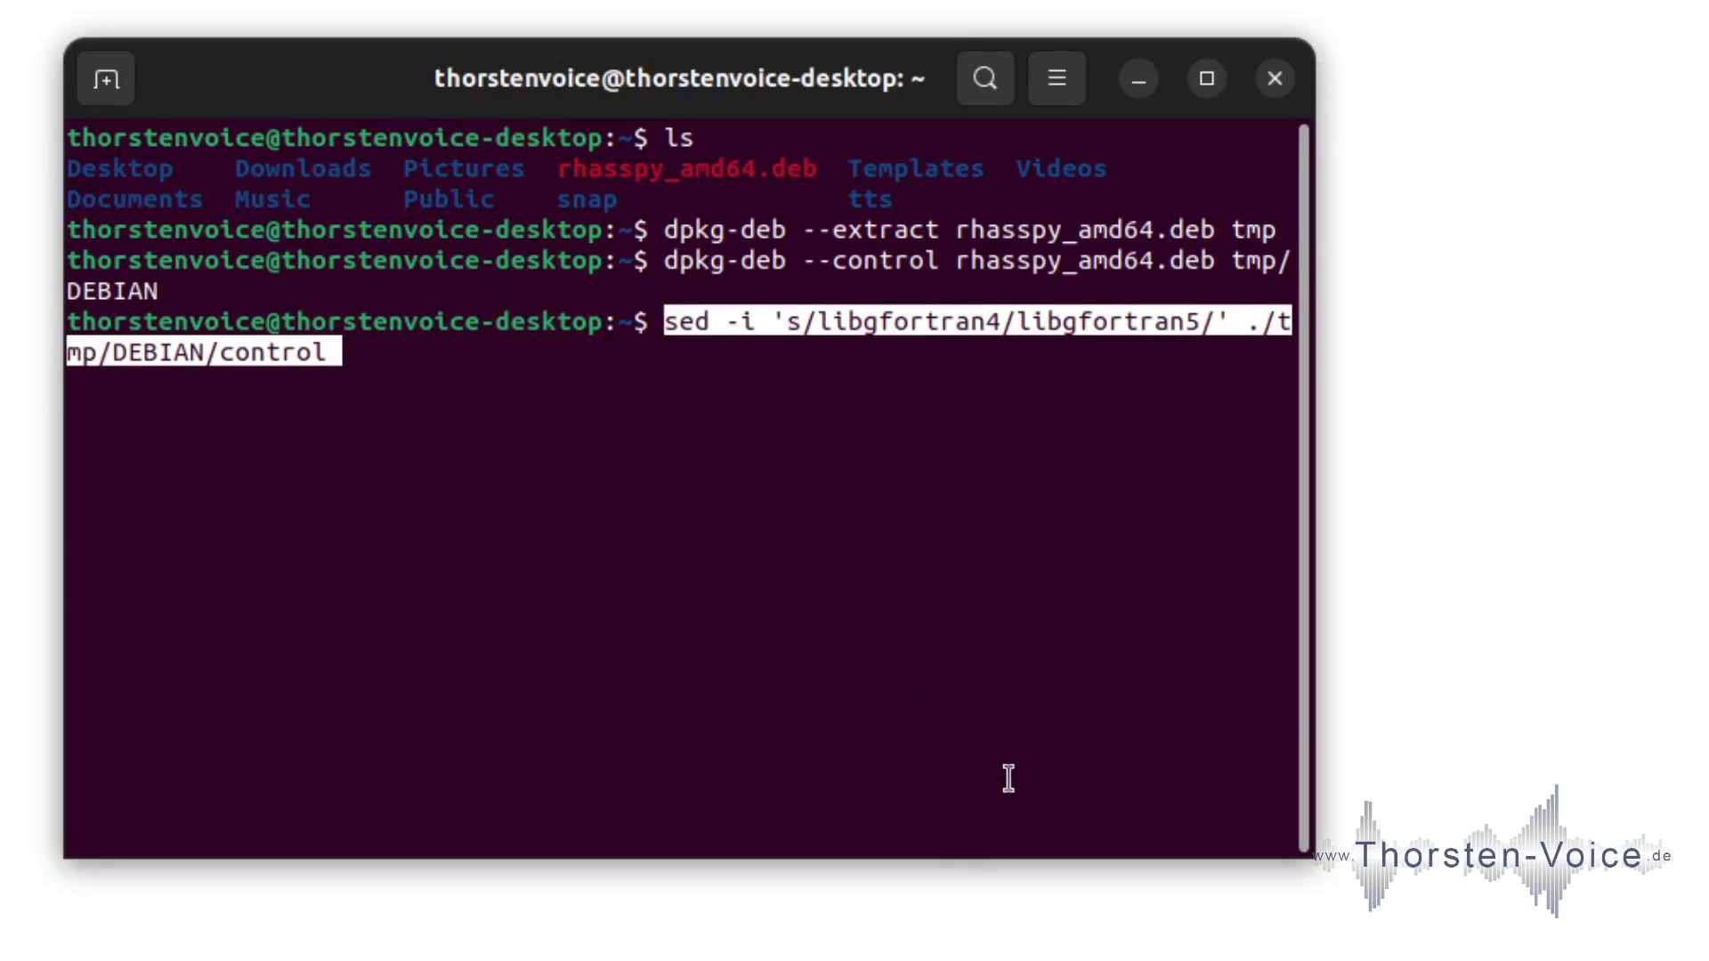
key(Return)
key(Return)
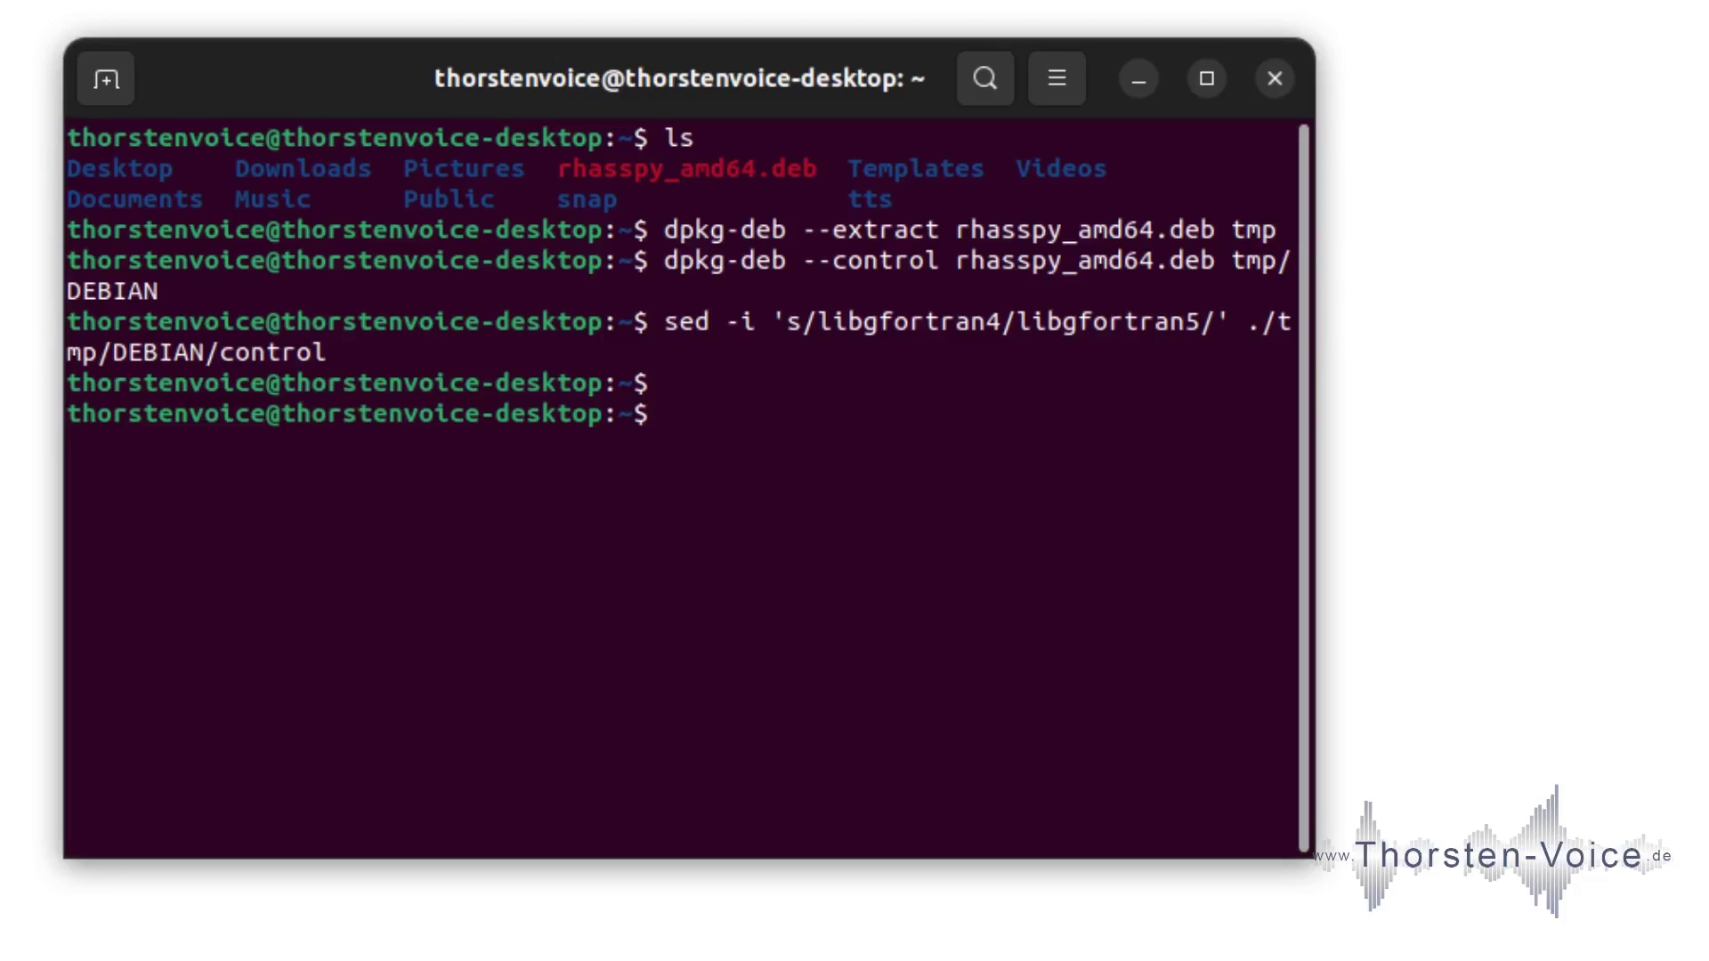
Rebuild the package from the tmp folder with dpkg --build tmp rhasspy_amd64.deb
text(dpkg --build tmp rhasspy_amd64.deb)
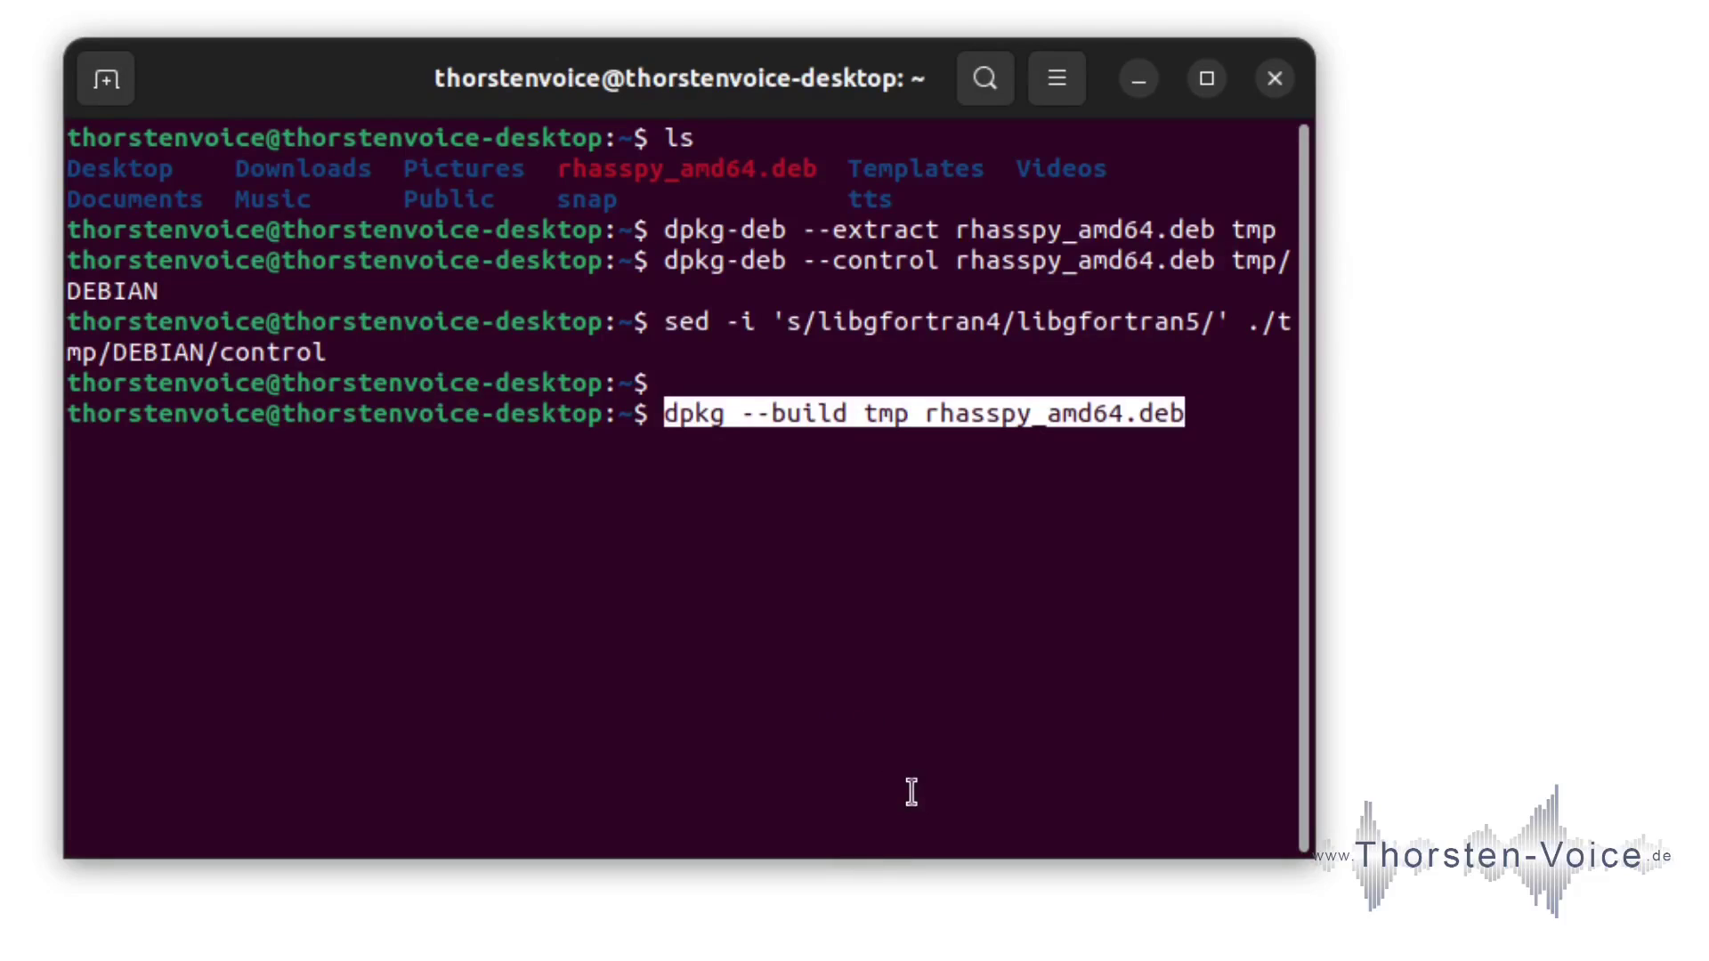
key(Return)
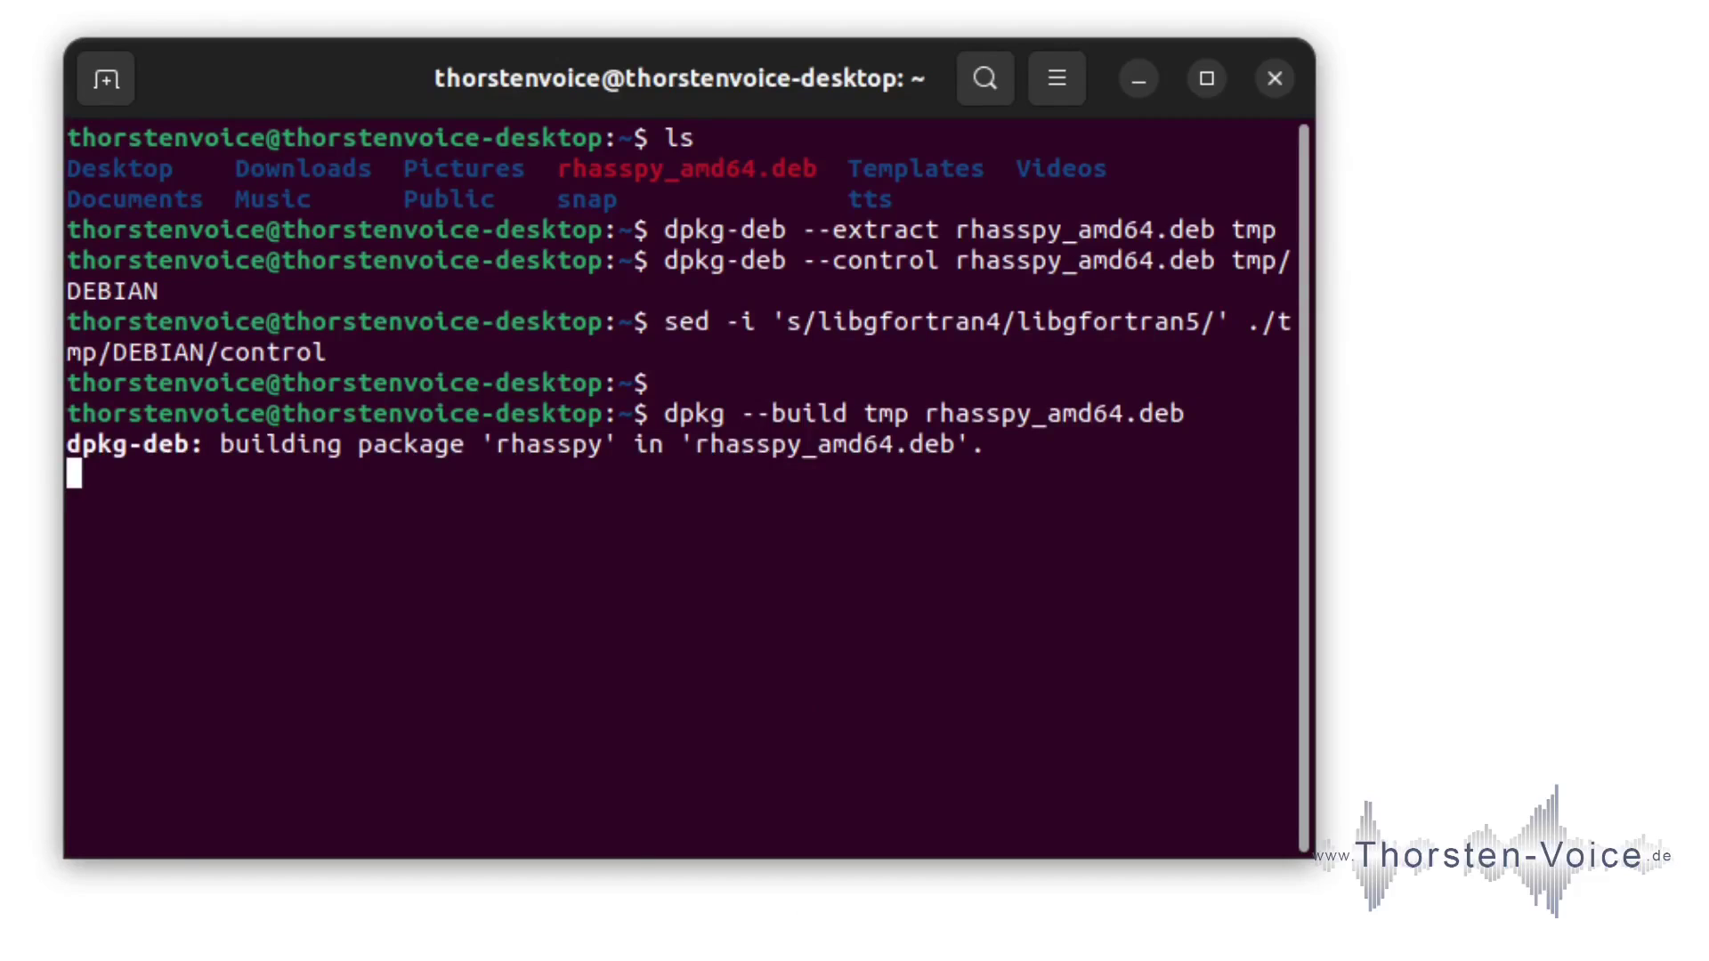
click(503, 523)
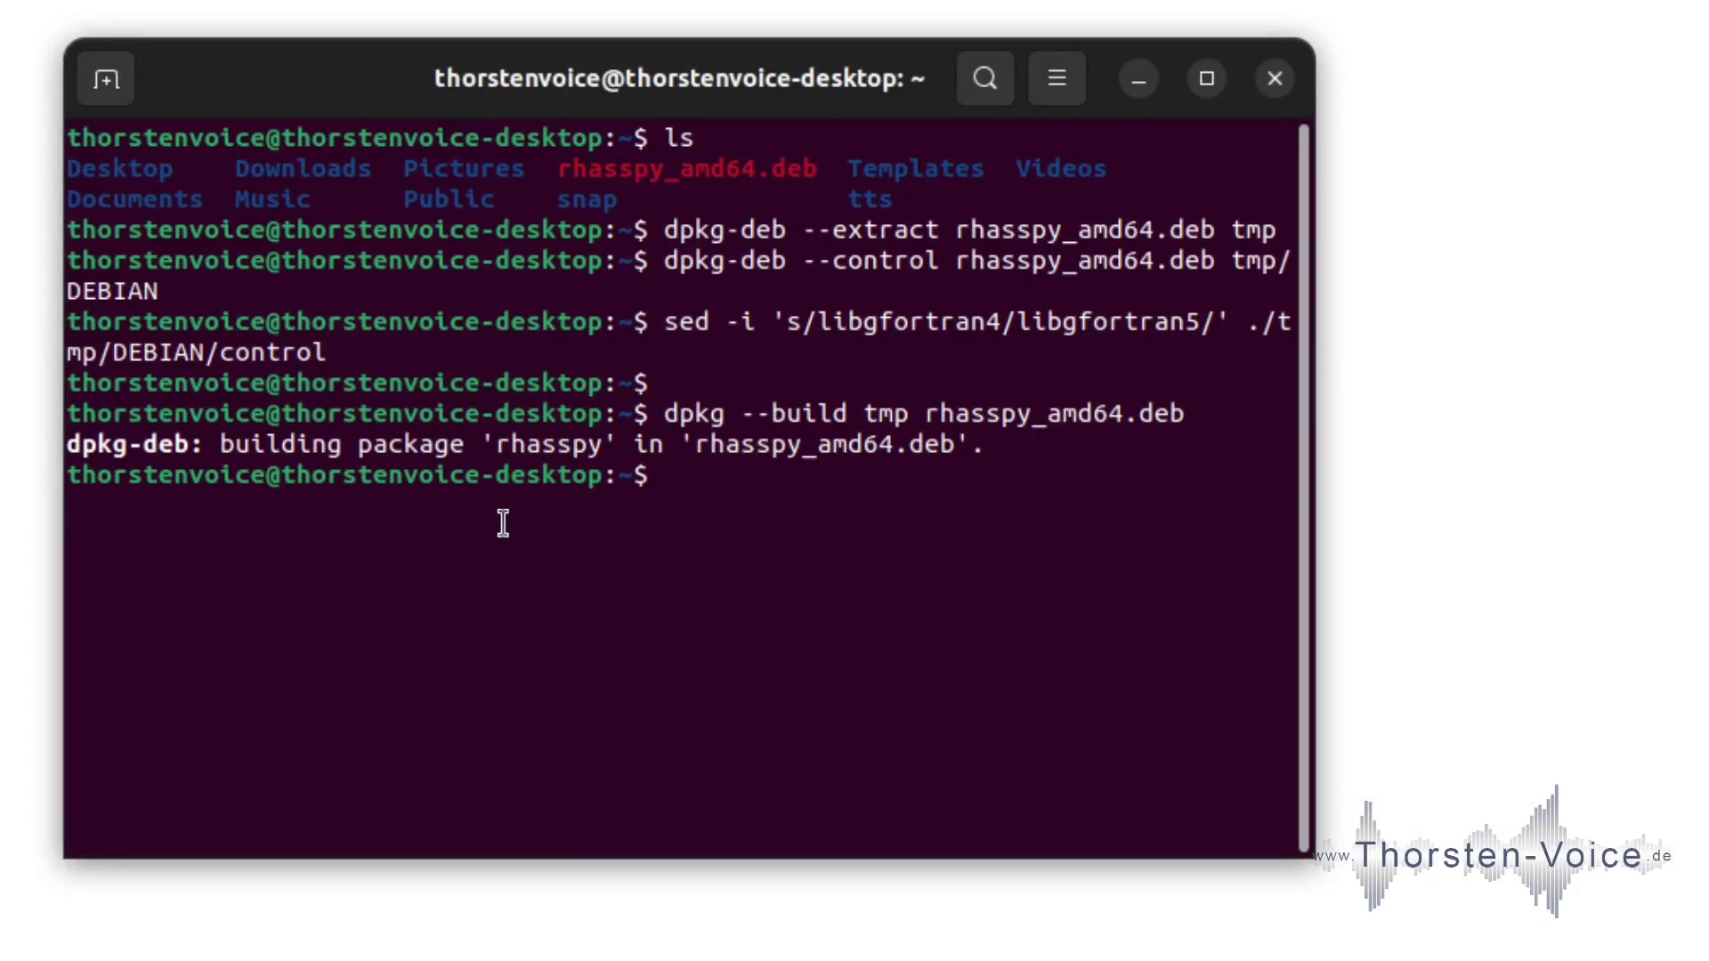
key(Return)
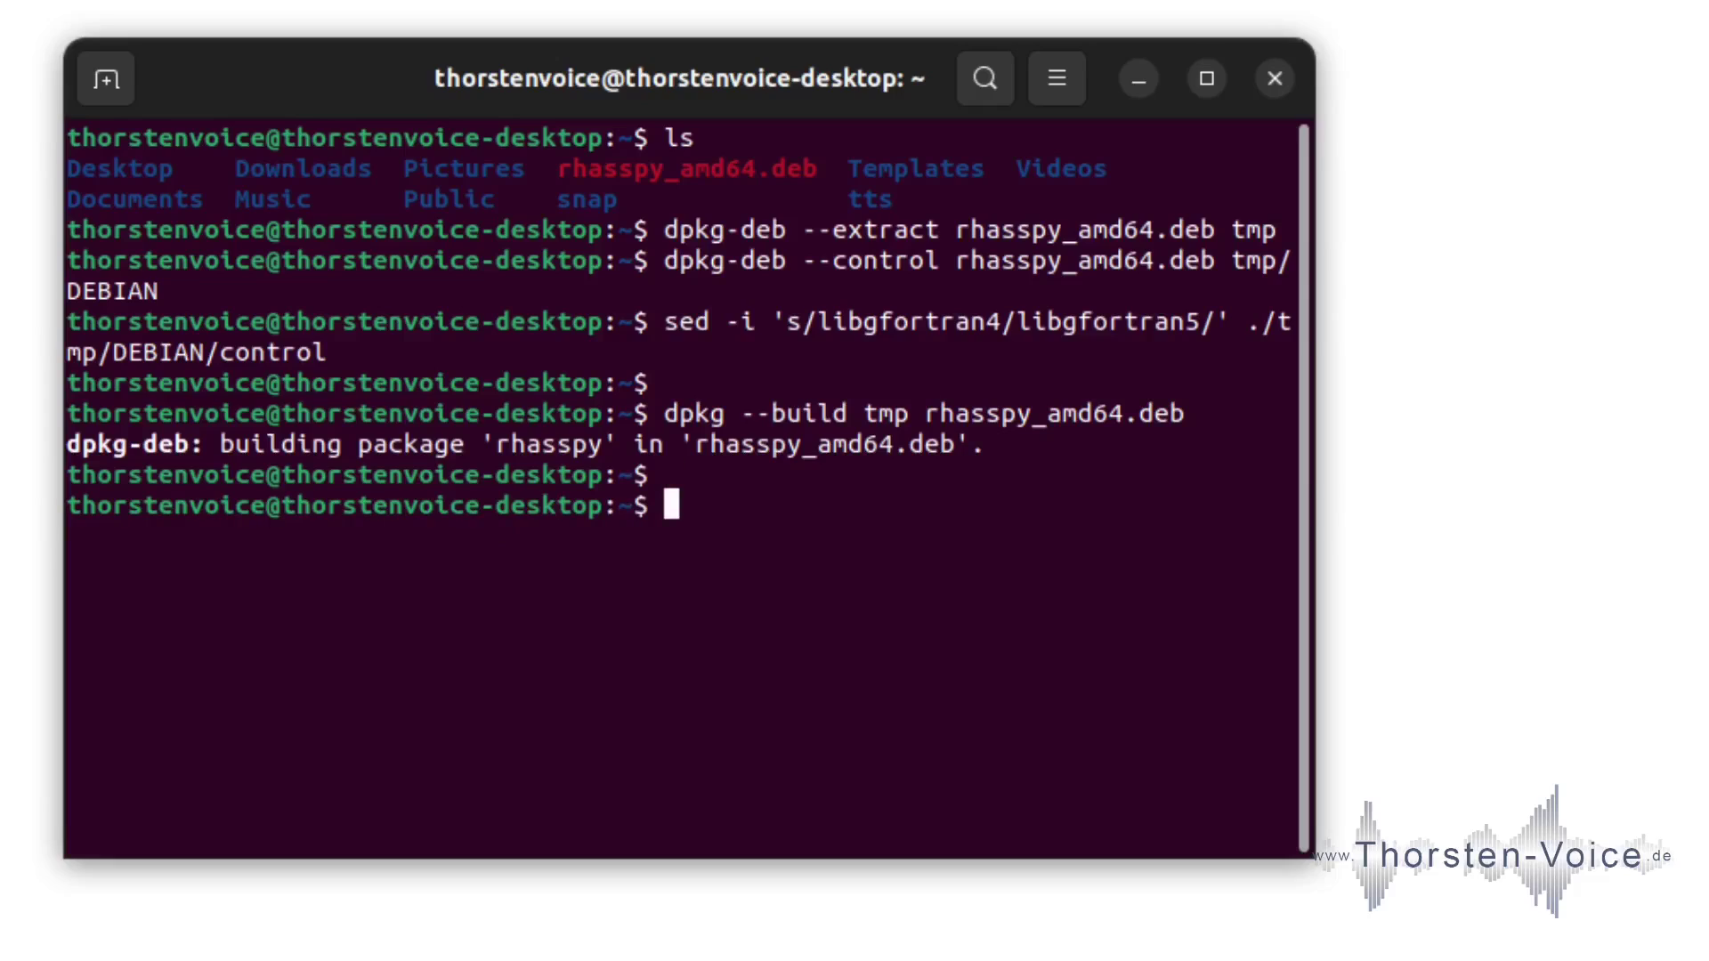
Install the rebuilt rhasspy_amd64.deb from the current folder using sudo apt install
text(sudo apt os)
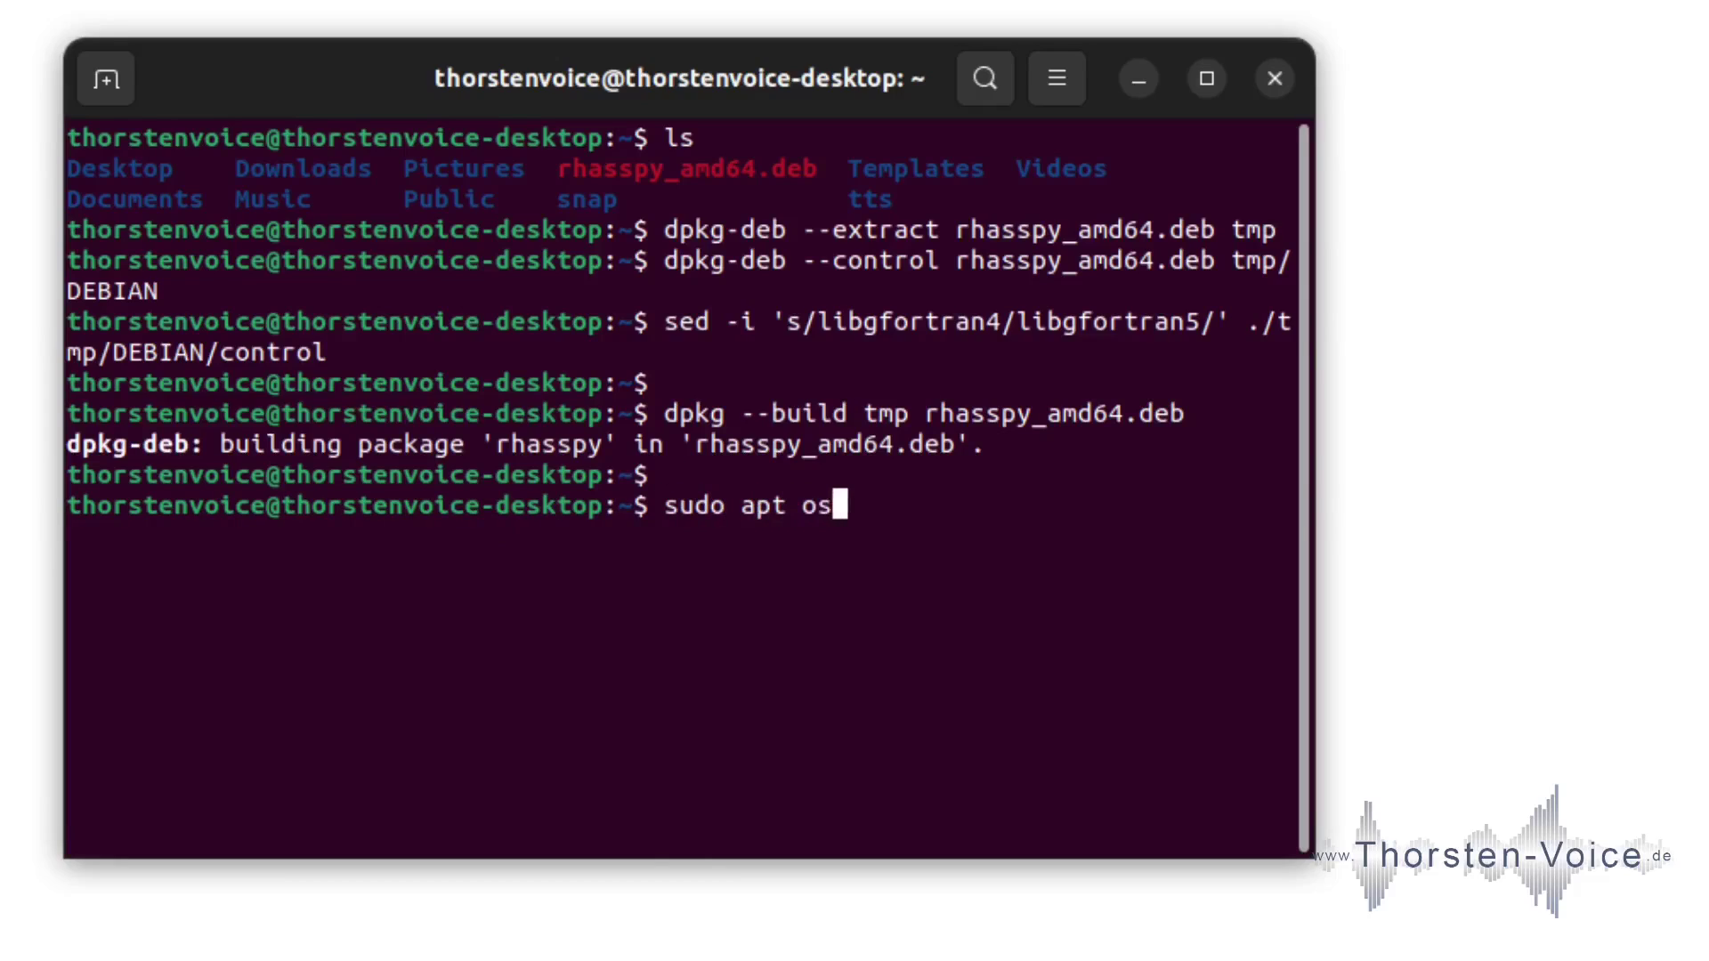
key(BackSpace)
key(BackSpace)
text(install)
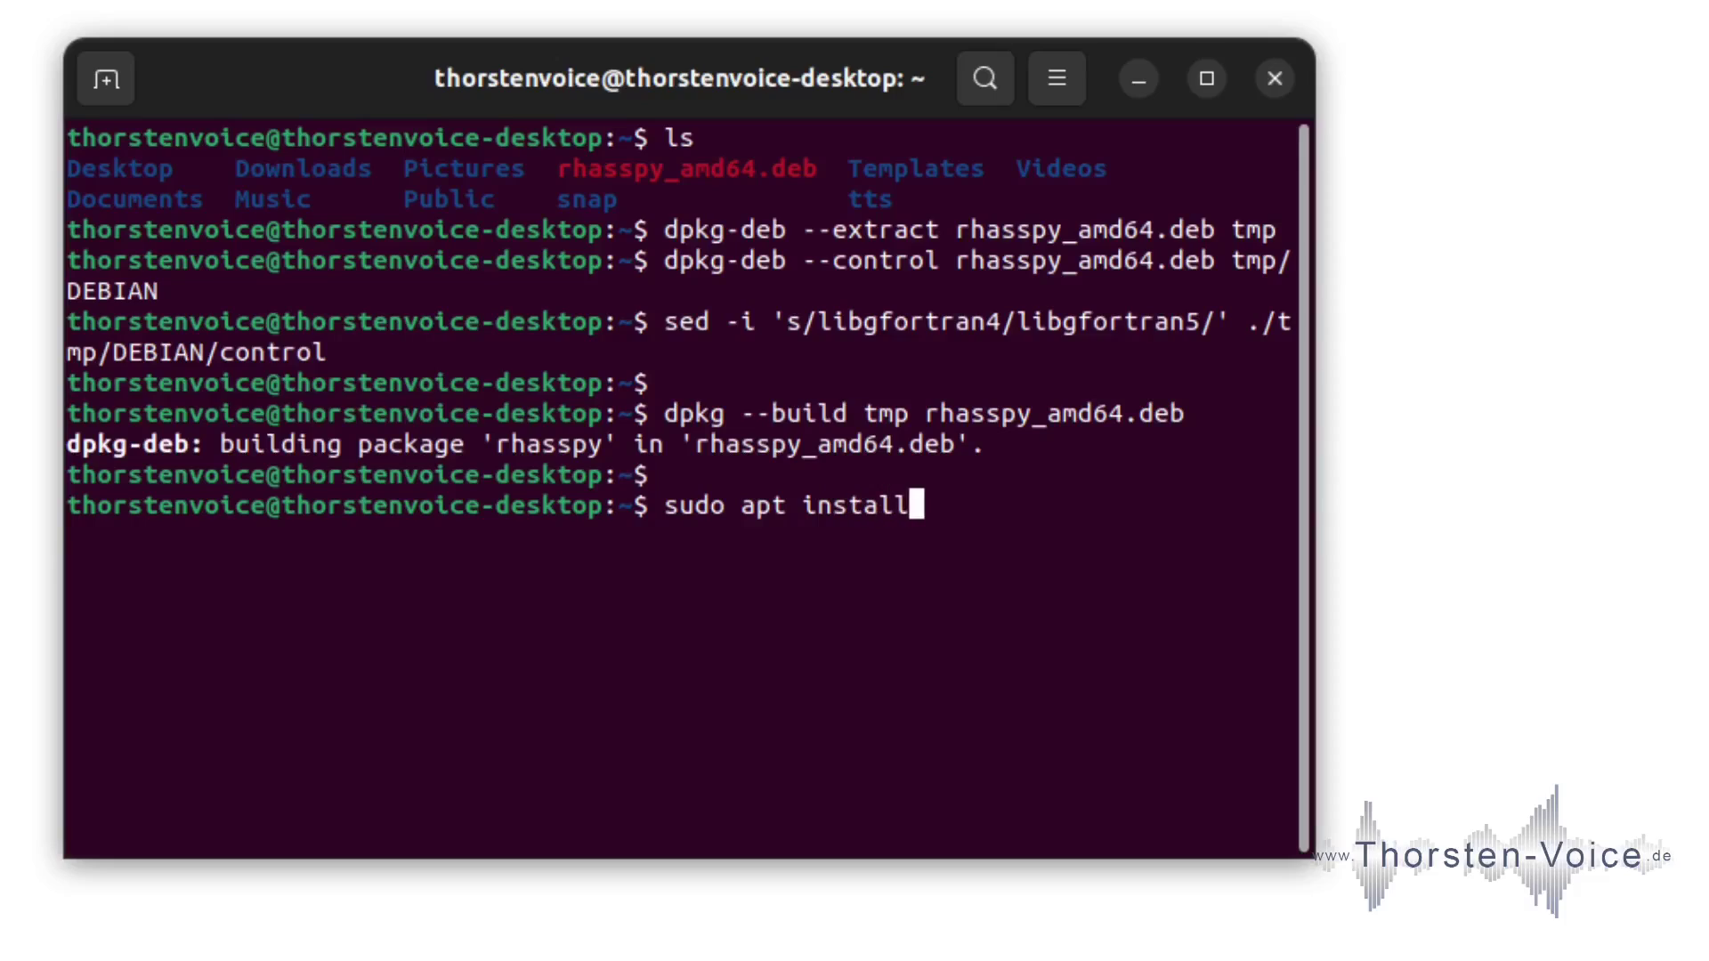
text( ./rha)
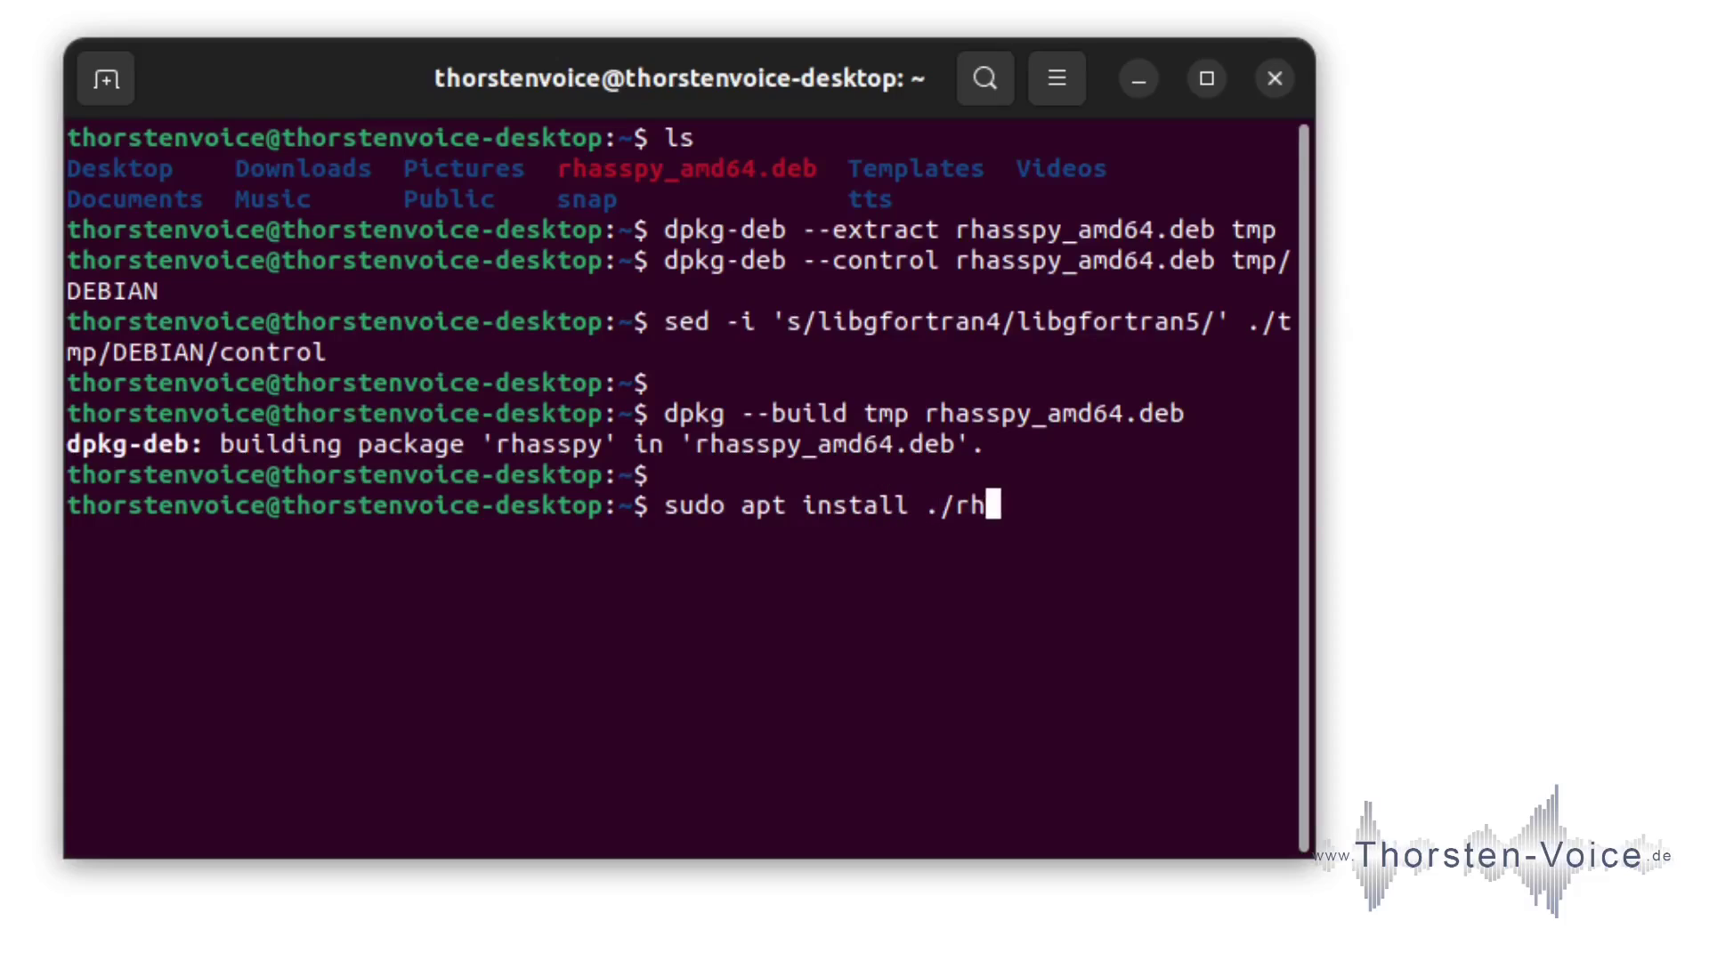
key(Tab)
key(Return)
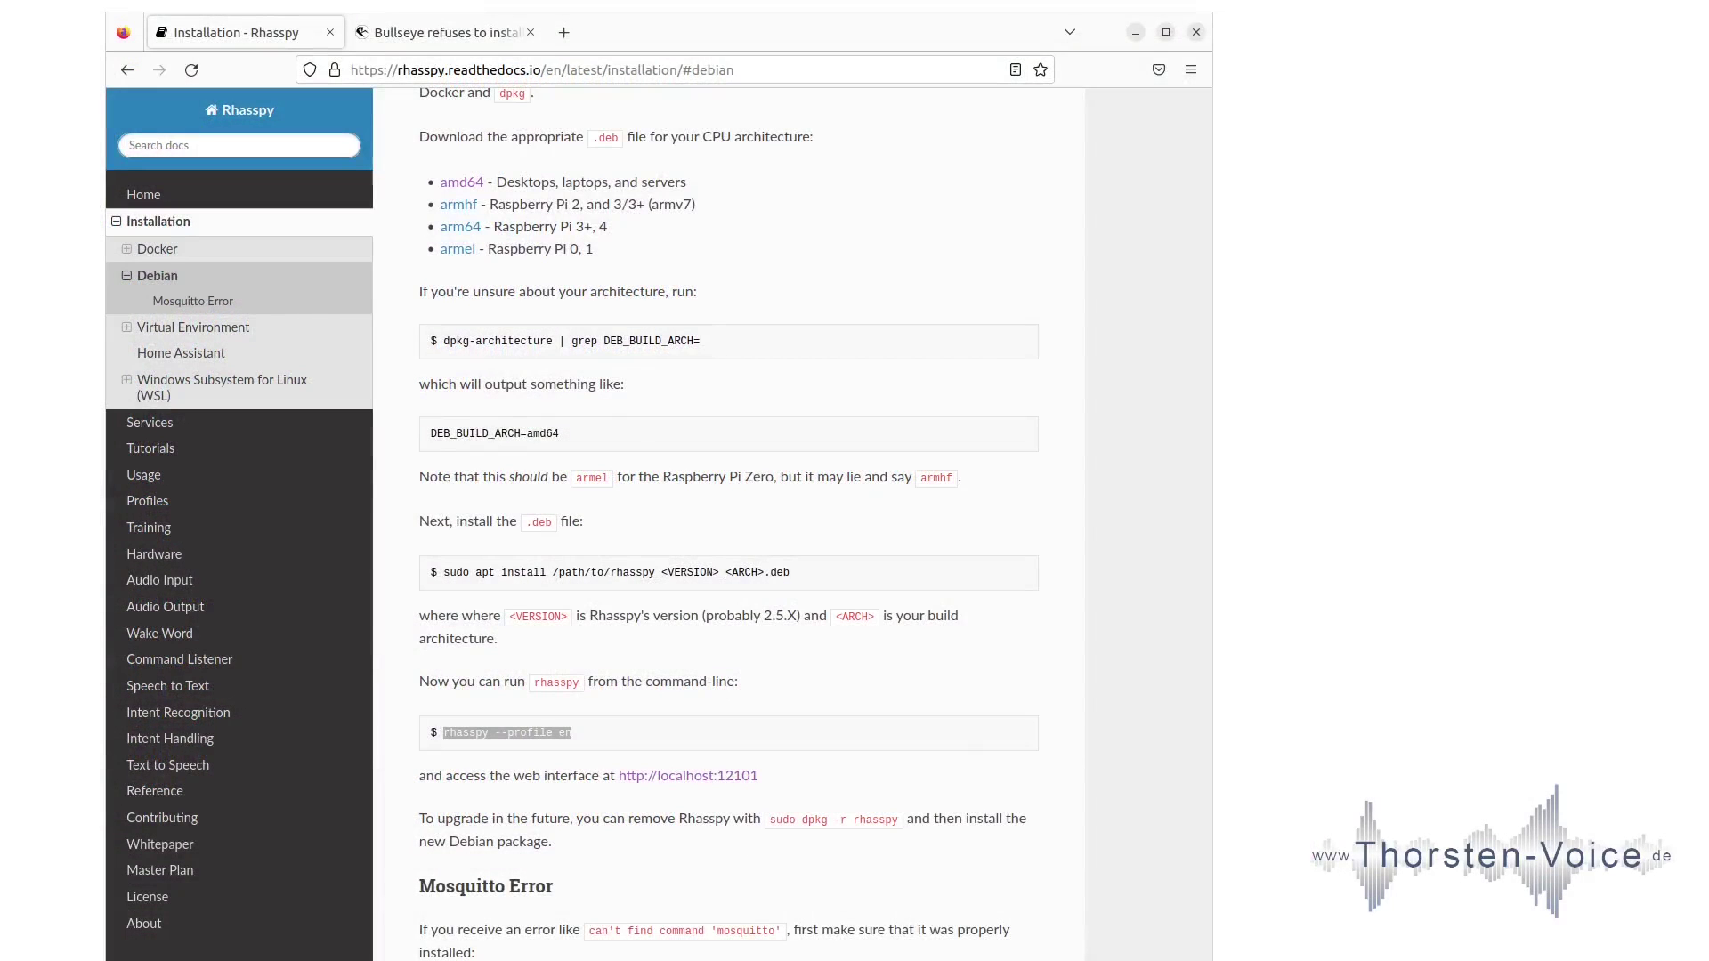
Open the Rhasspy web interface at localhost:12101 in another new Firefox tab
click(565, 32)
text(localhost:12101/)
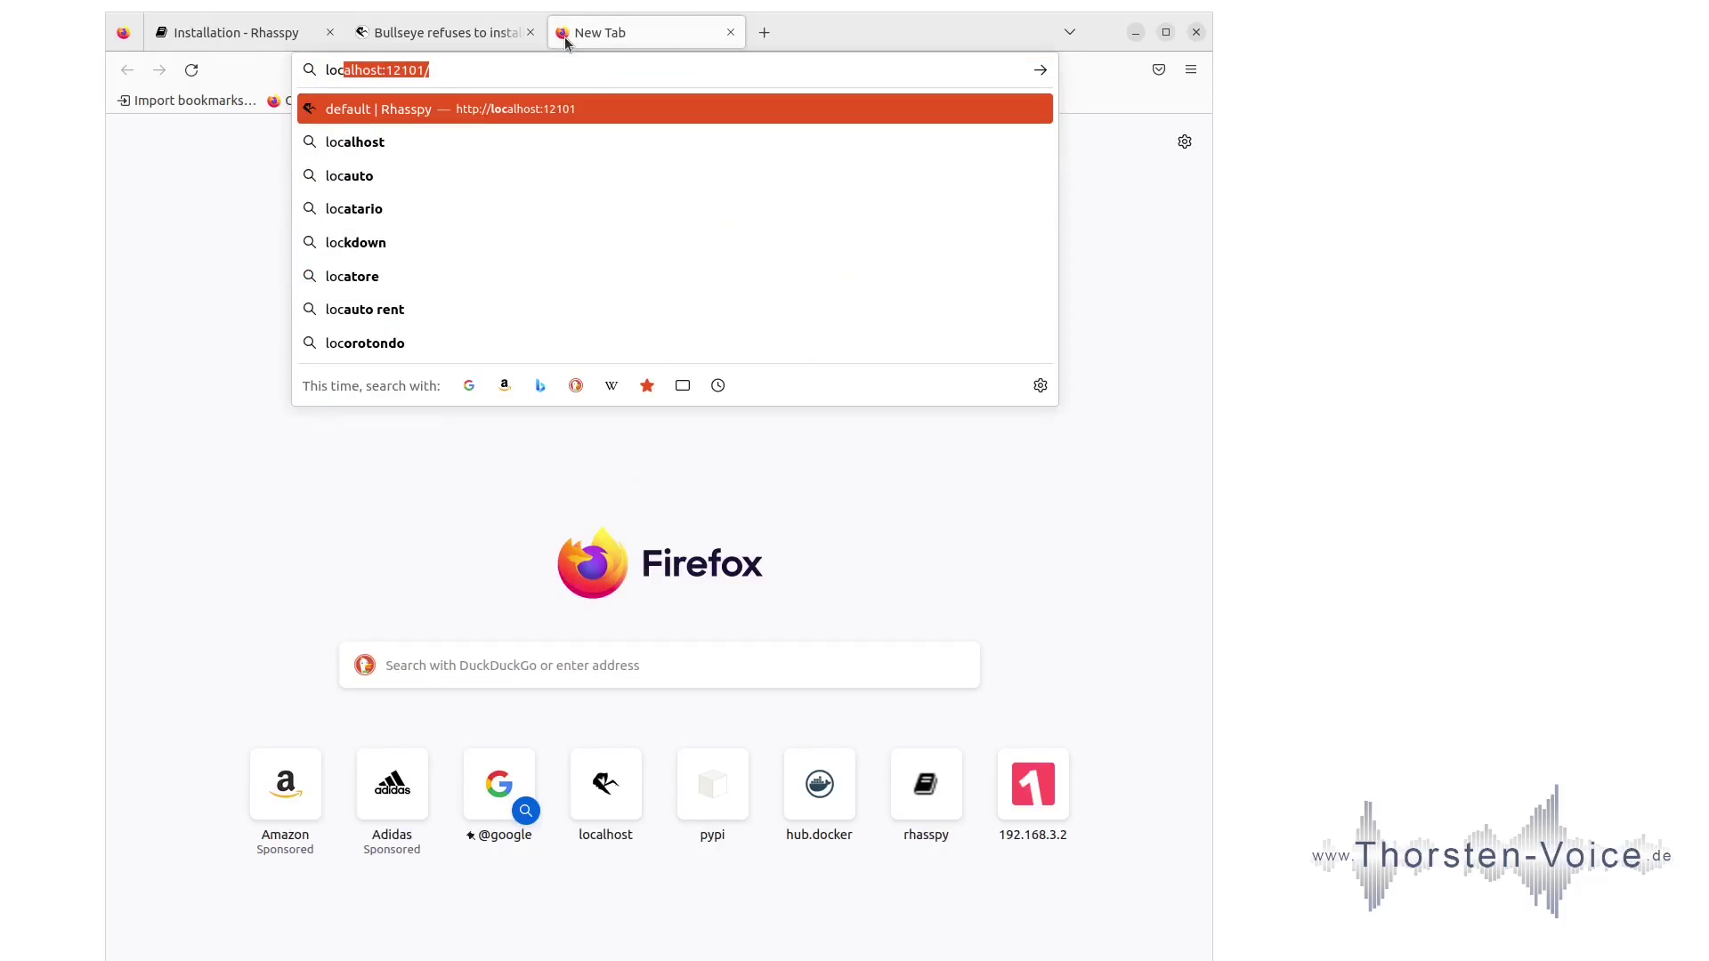
key(Right)
key(Return)
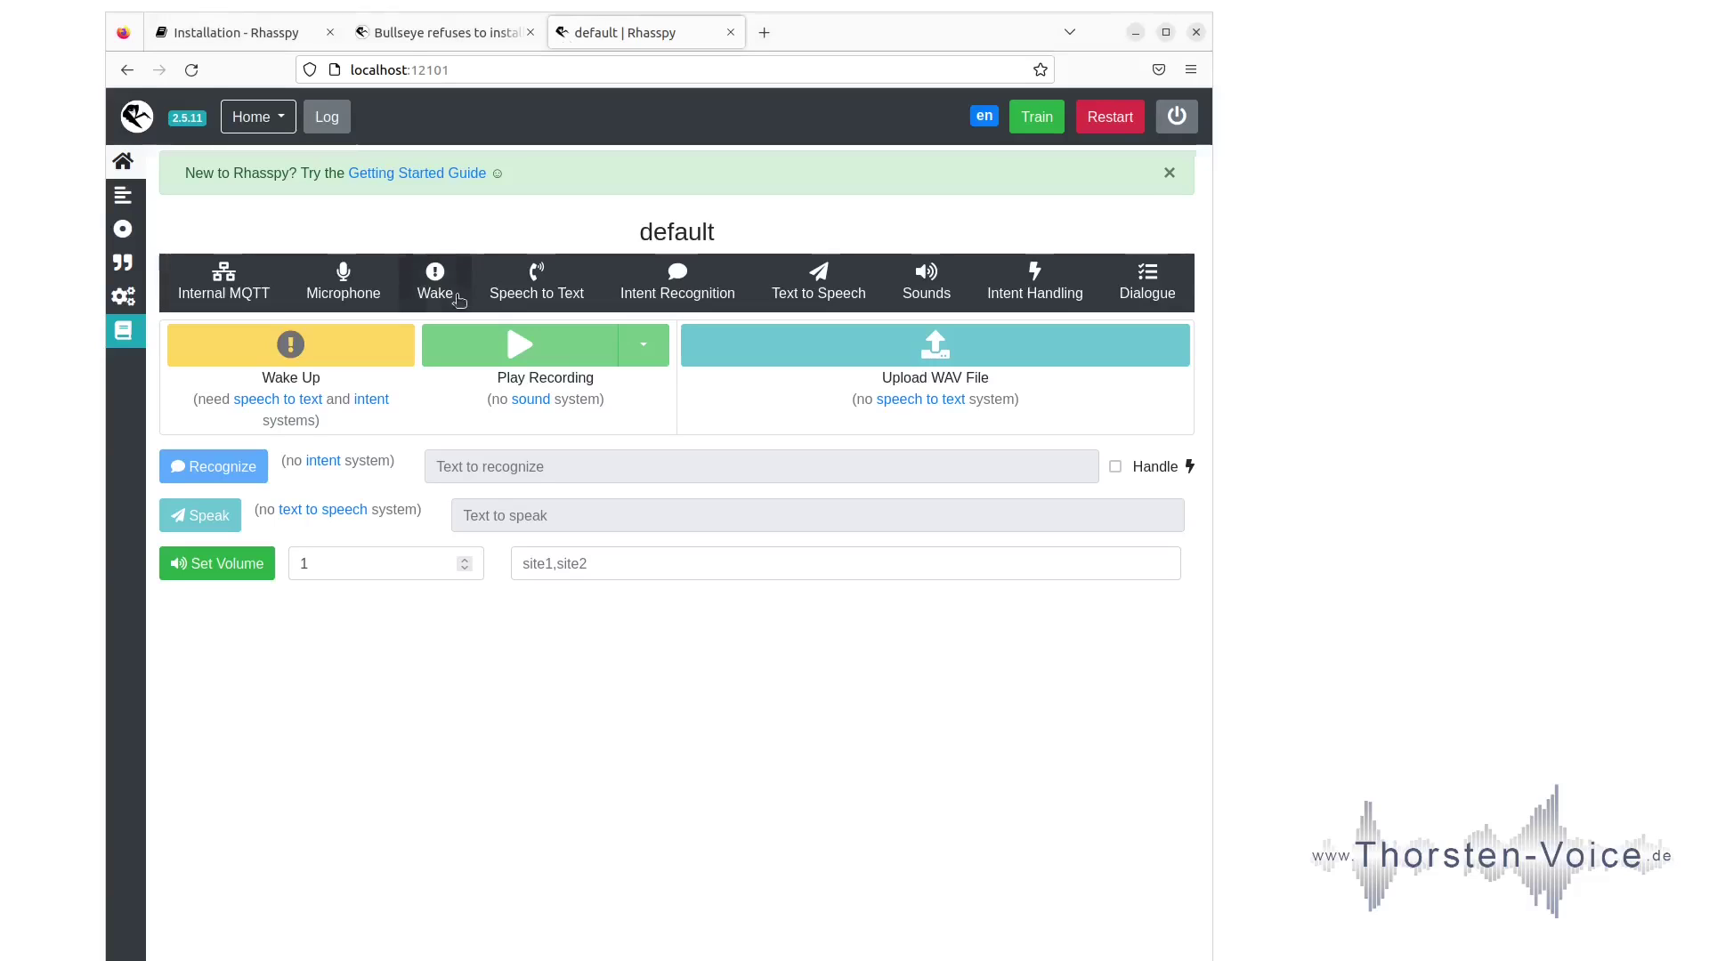
Examine the Virtual Environment installation section of the Rhasspy docs, covering the apt-get dependencies, the git clone and build commands, and the $PWD/.venv location
click(255, 40)
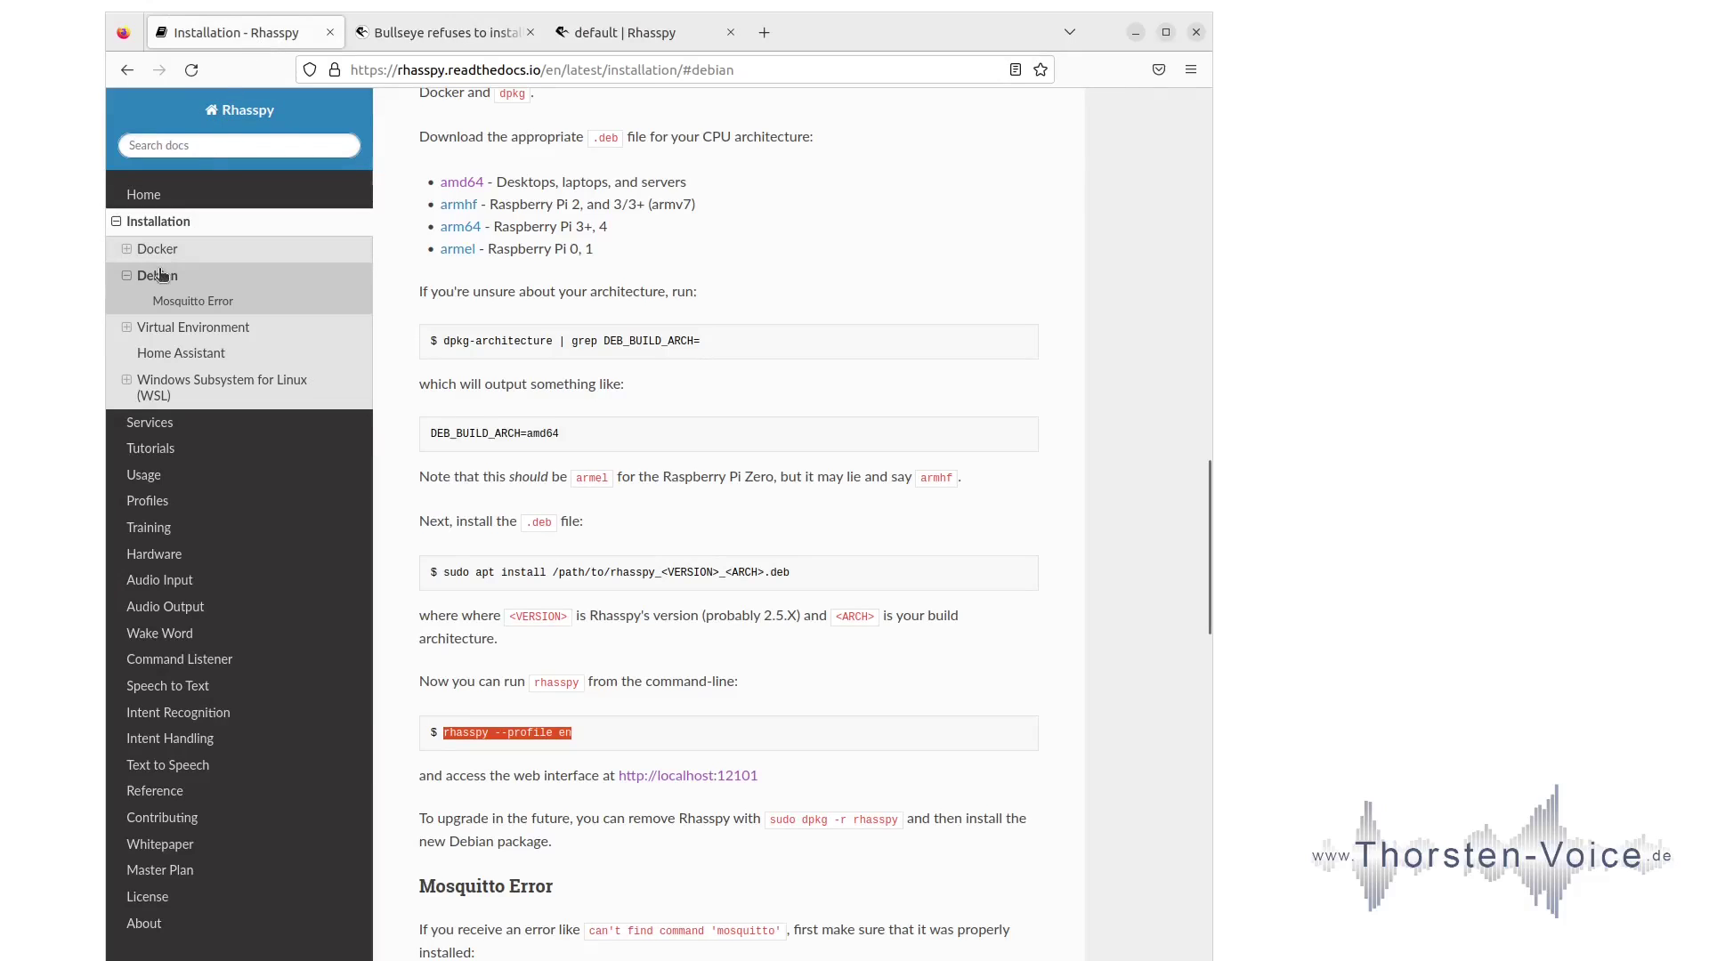
click(189, 329)
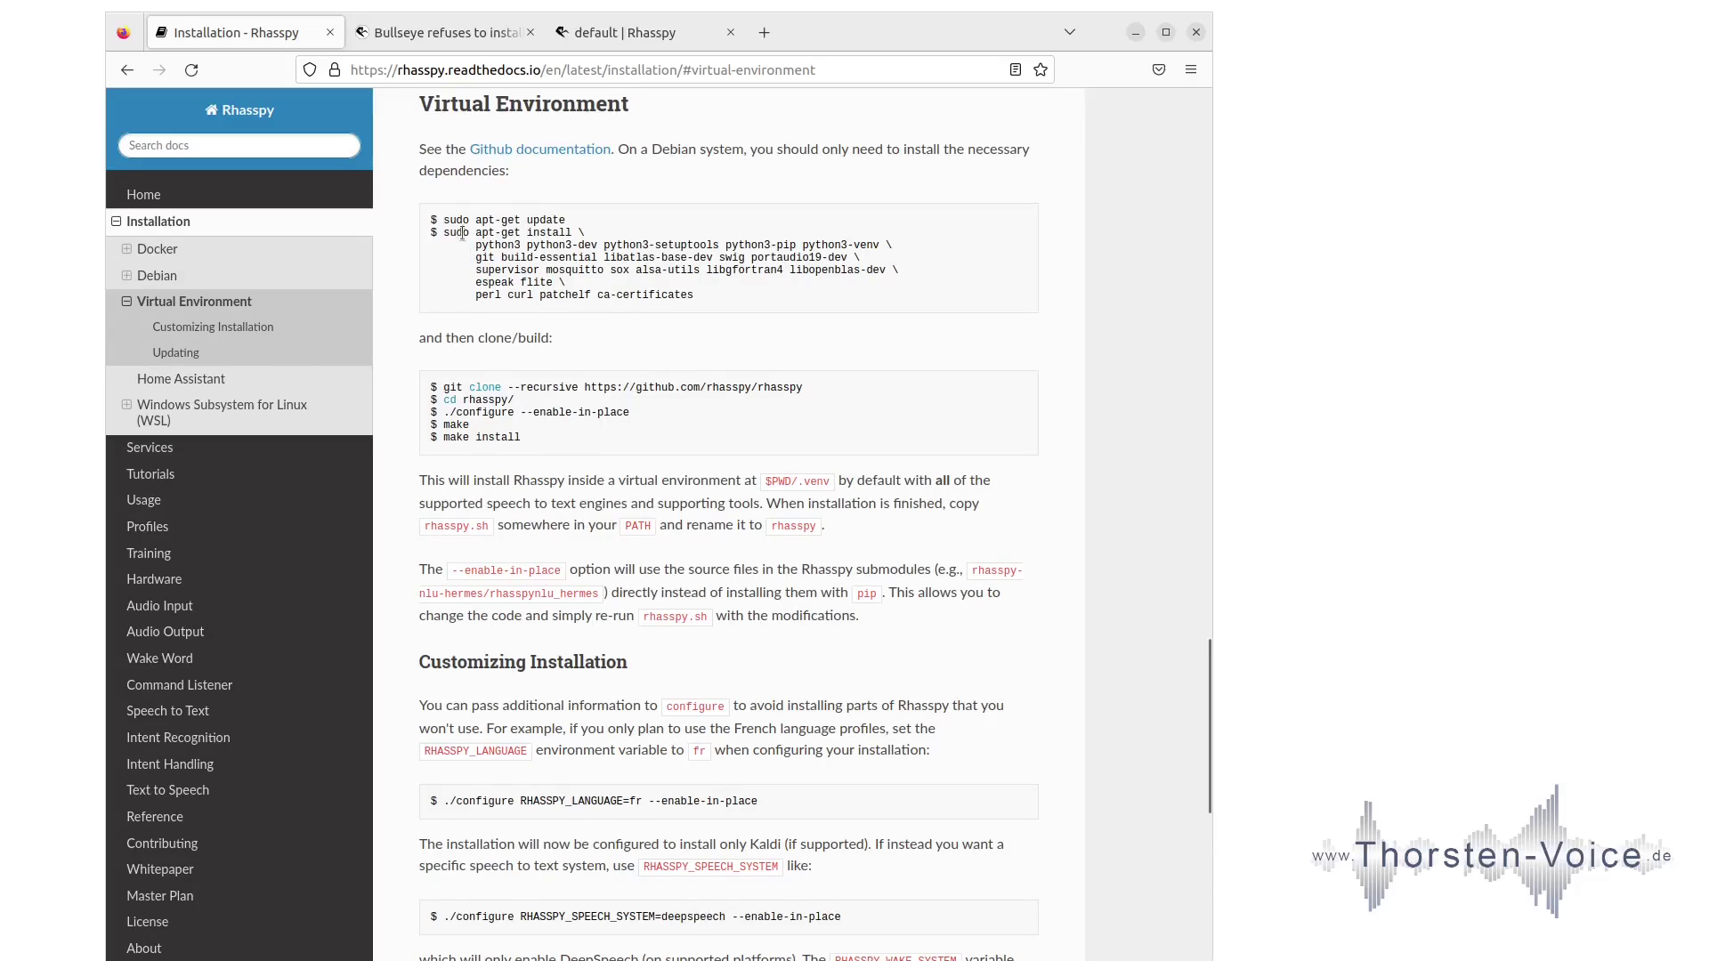
drag(449, 233, 616, 301)
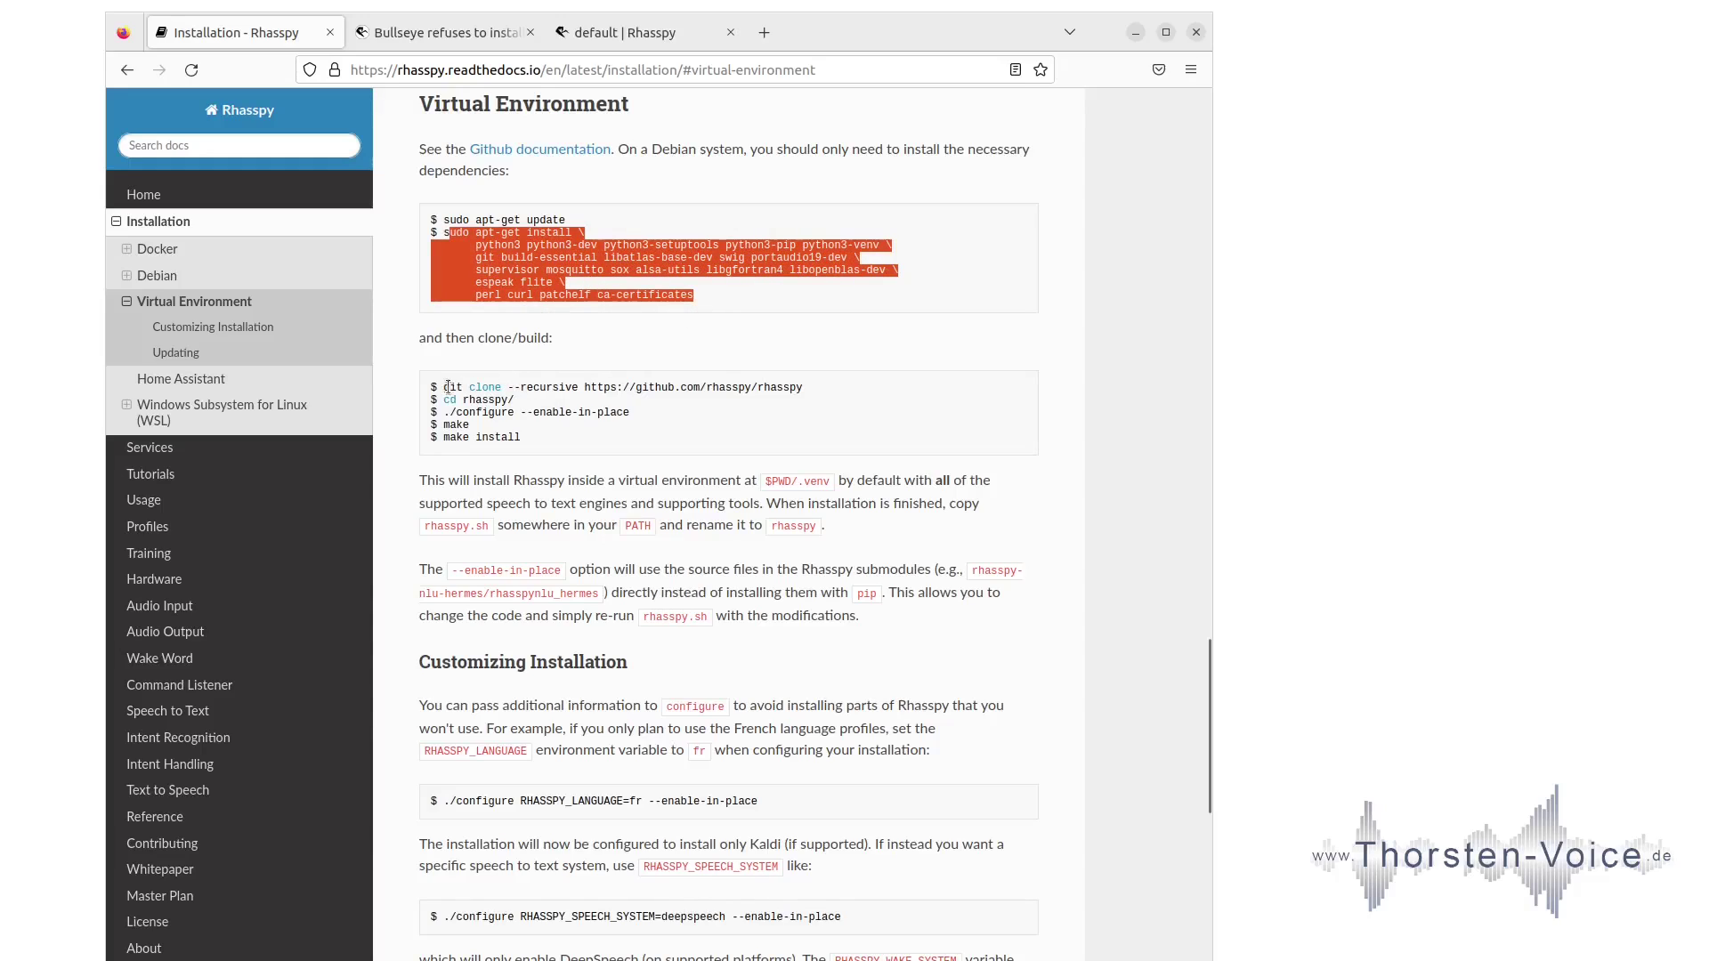
mouse_move(444, 387)
mouse_down()
mouse_move(511, 392)
mouse_move(527, 439)
mouse_up()
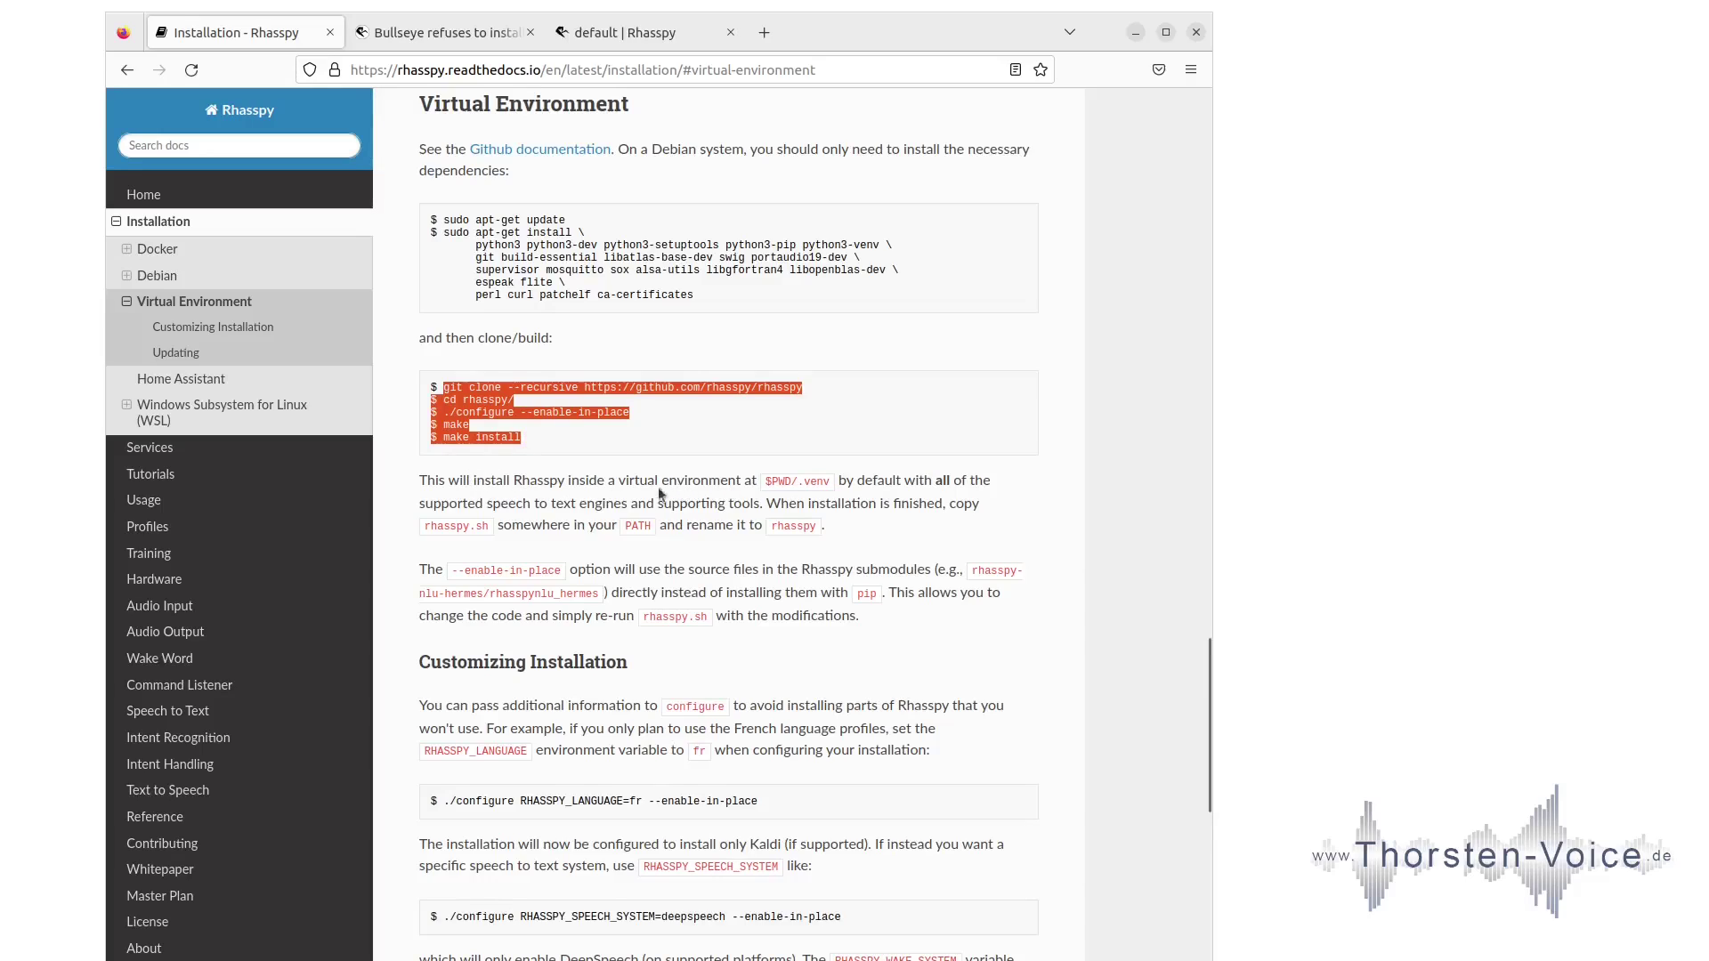
drag(633, 483, 991, 481)
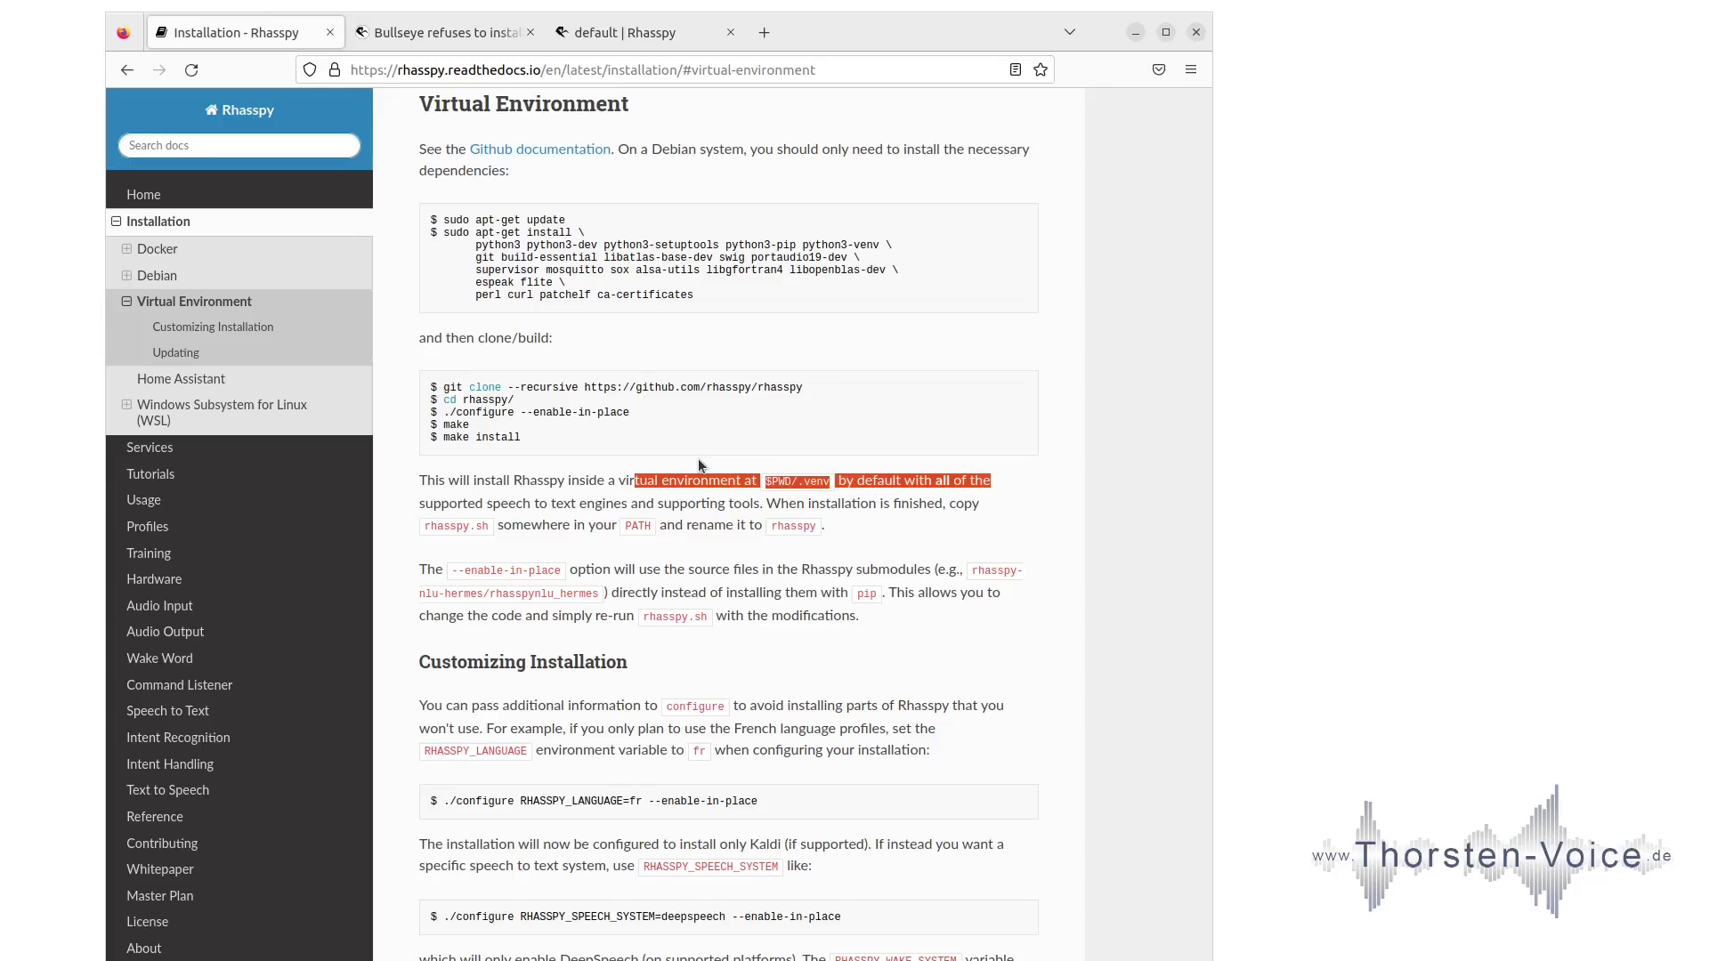
key(alt+Tab)
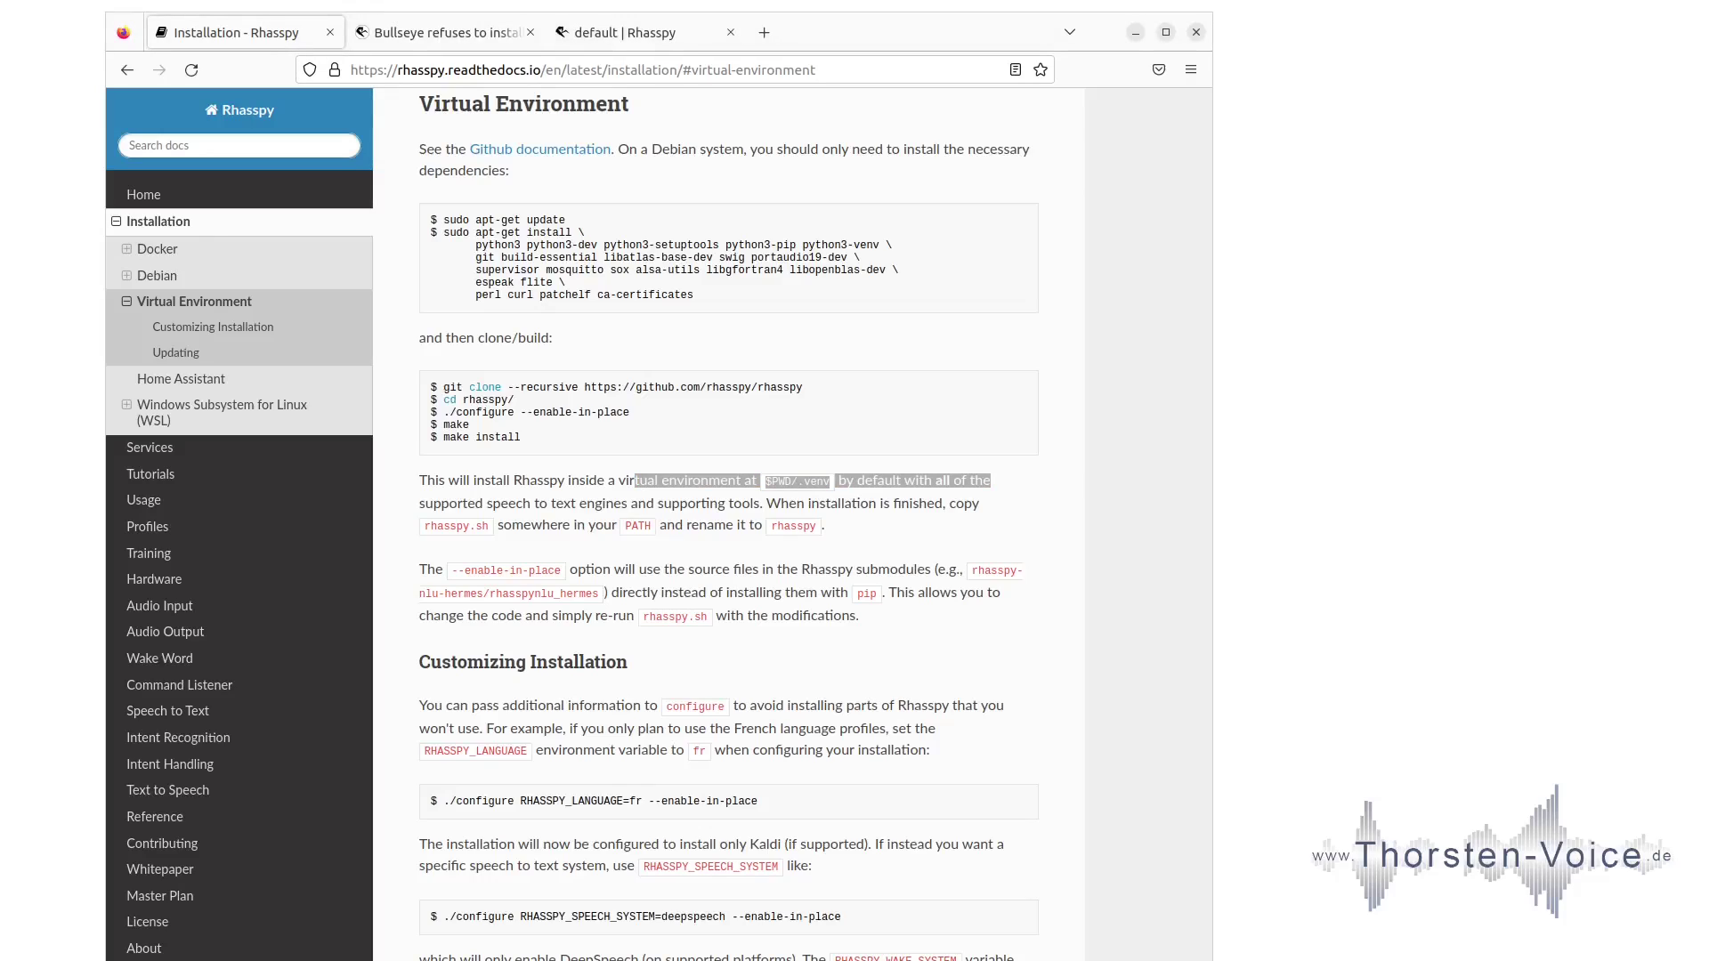